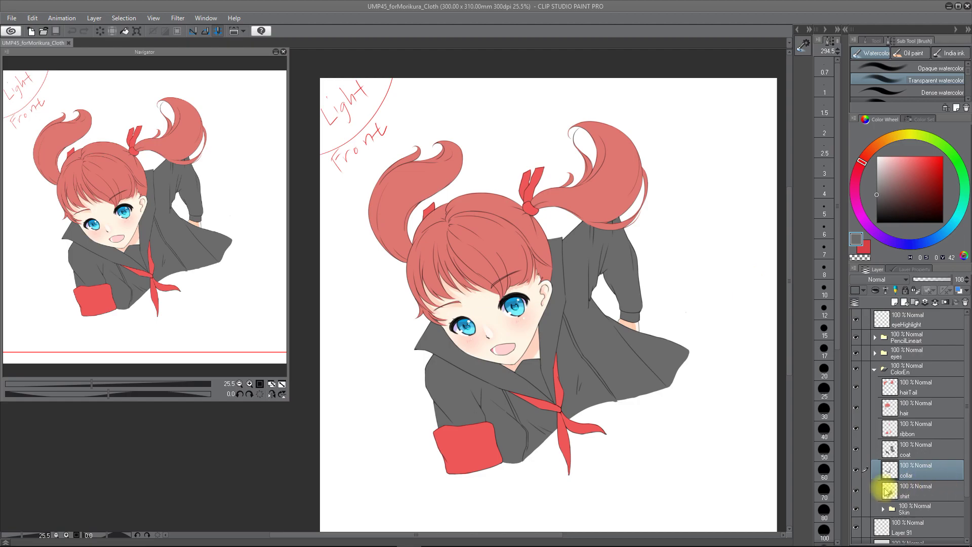
Tint the shirt, coat and ribbon layers one after another with the layer colour to check which clothing areas each contains
left_click(890, 494)
left_click(957, 290)
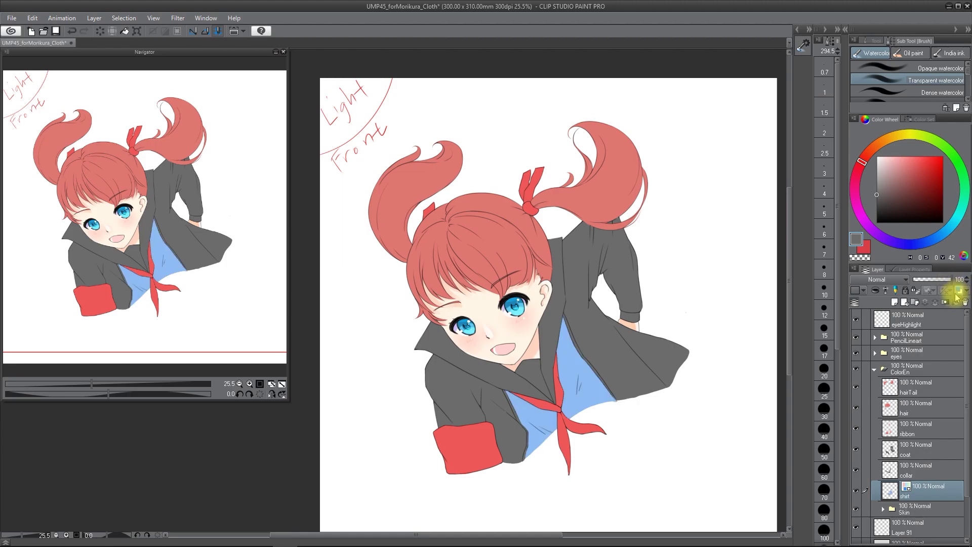
left_click(911, 449)
left_click(957, 290)
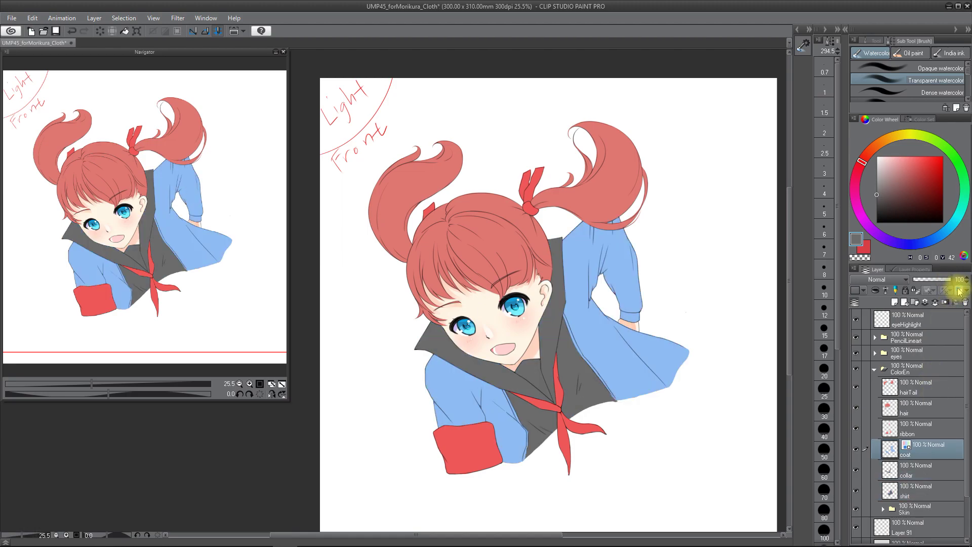
left_click(958, 291)
key("alt+]")
left_click(959, 292)
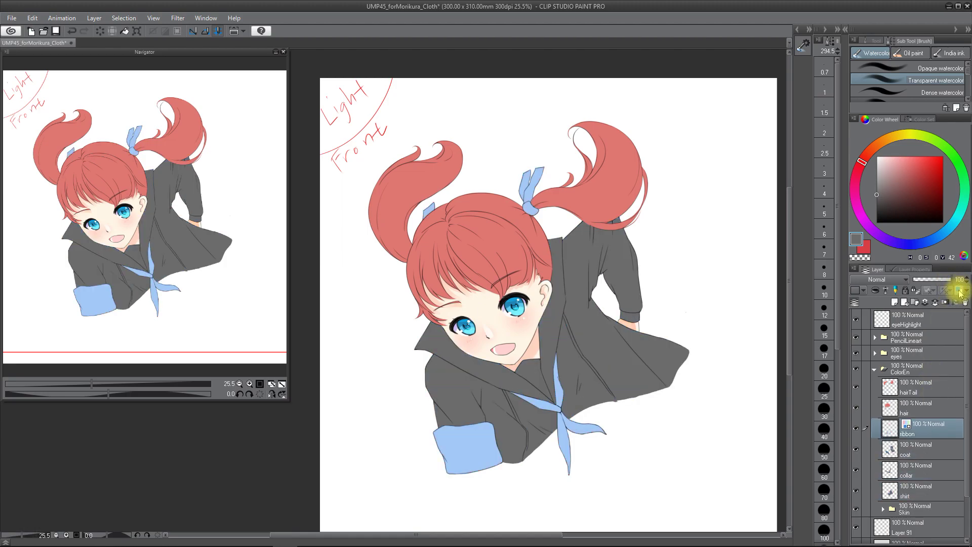
left_click(959, 291)
Put the collar layer into a new layer folder and name the folder Collar
left_click(920, 487)
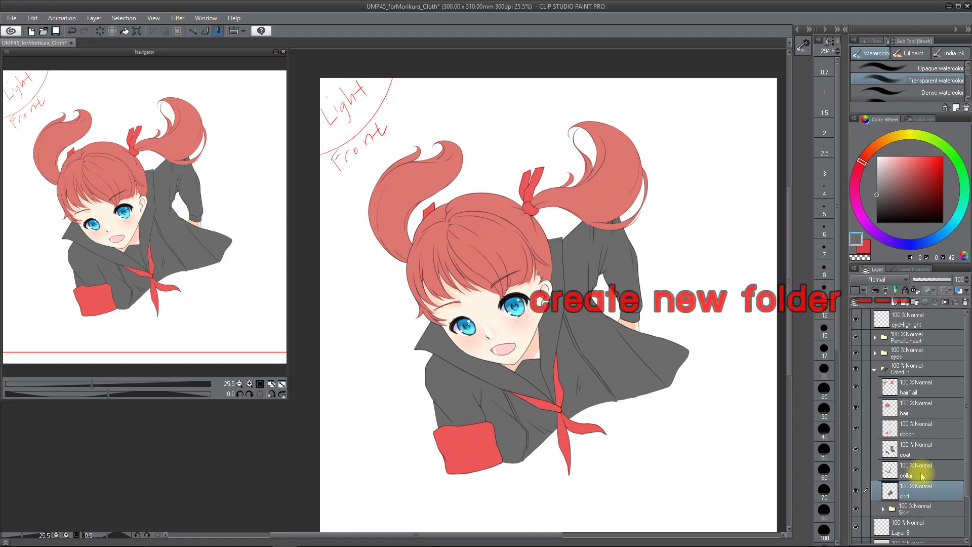
left_click(920, 472)
left_click(915, 303)
left_click_drag(911, 491, 914, 468)
left_click_drag(914, 468, 914, 469)
double_click(911, 469)
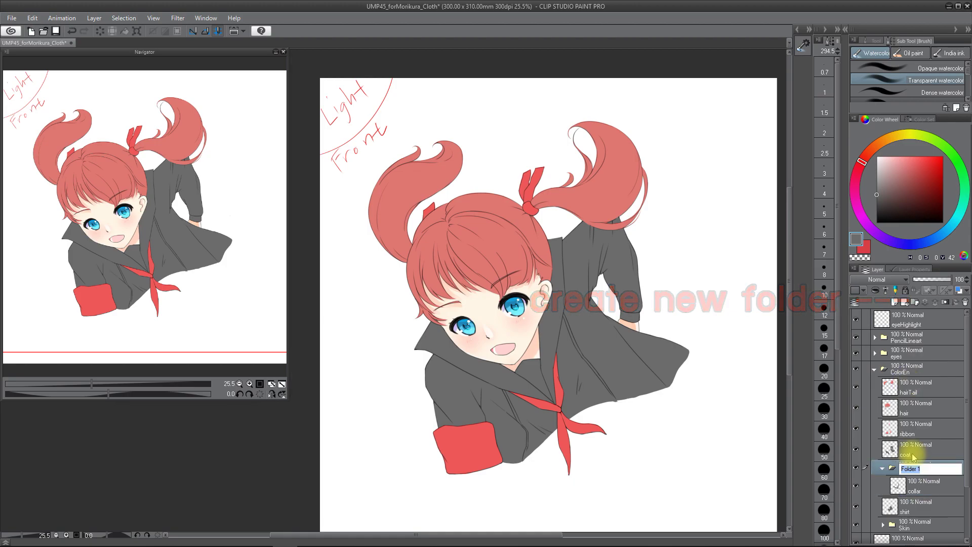
type("Collar")
Add a new layer directly above the collar layer and clip it to the layer below
left_click(919, 485)
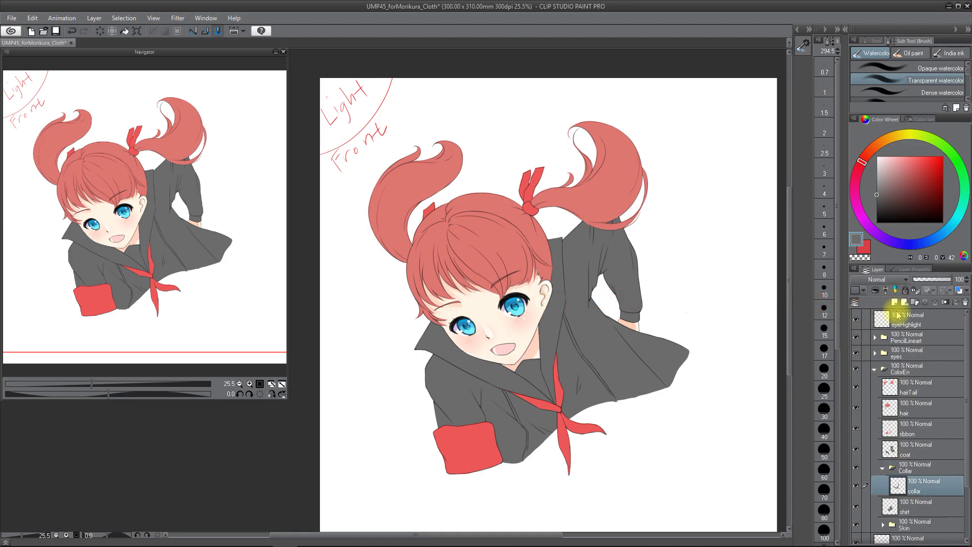
left_click(895, 304)
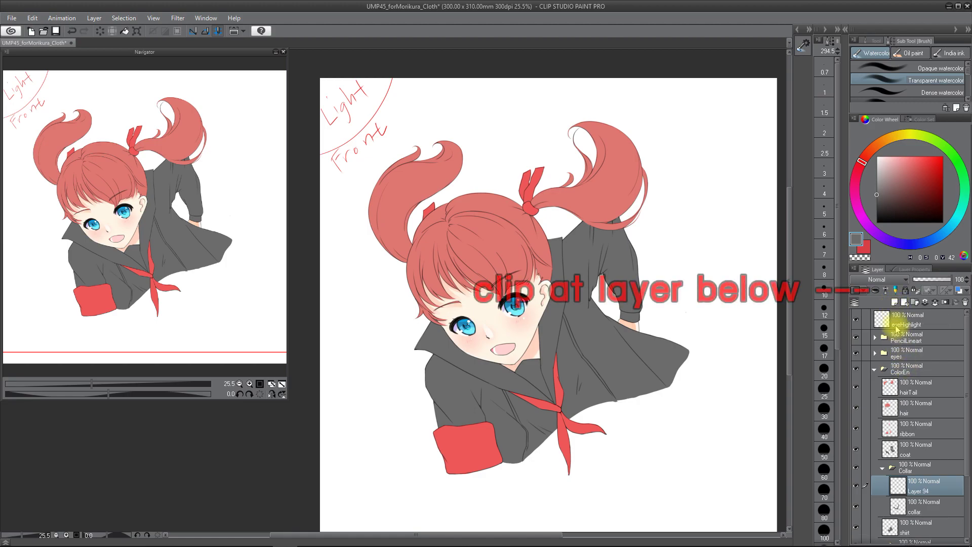
left_click(876, 291)
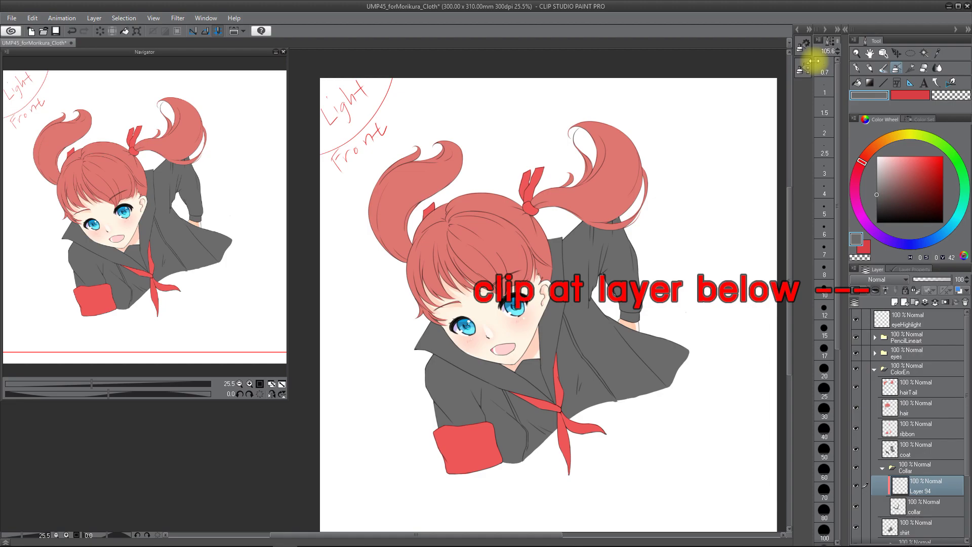
Spray a muted pink (H 336, S 19, V 66) over the lower and inner collar with the Soft airbrush
left_click(805, 68)
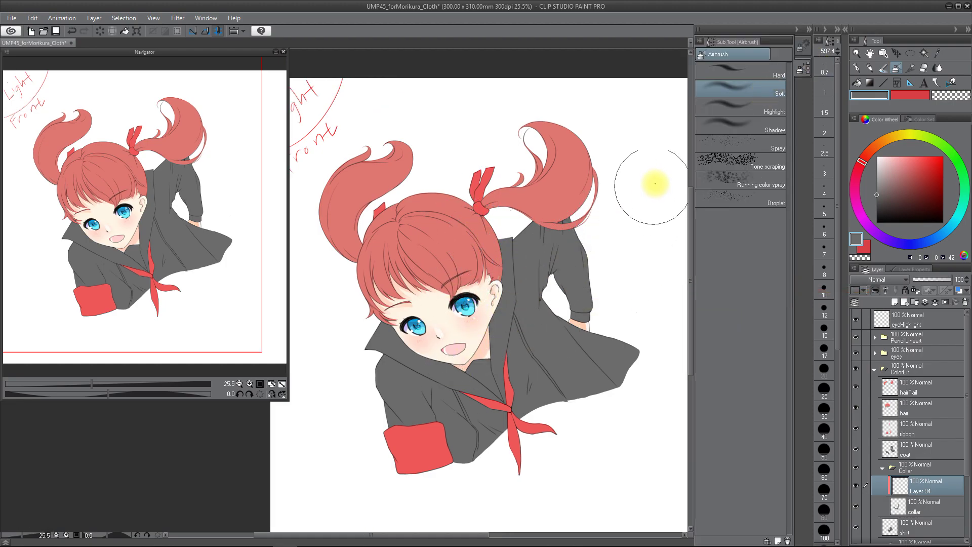
left_click_drag(597, 205, 645, 238)
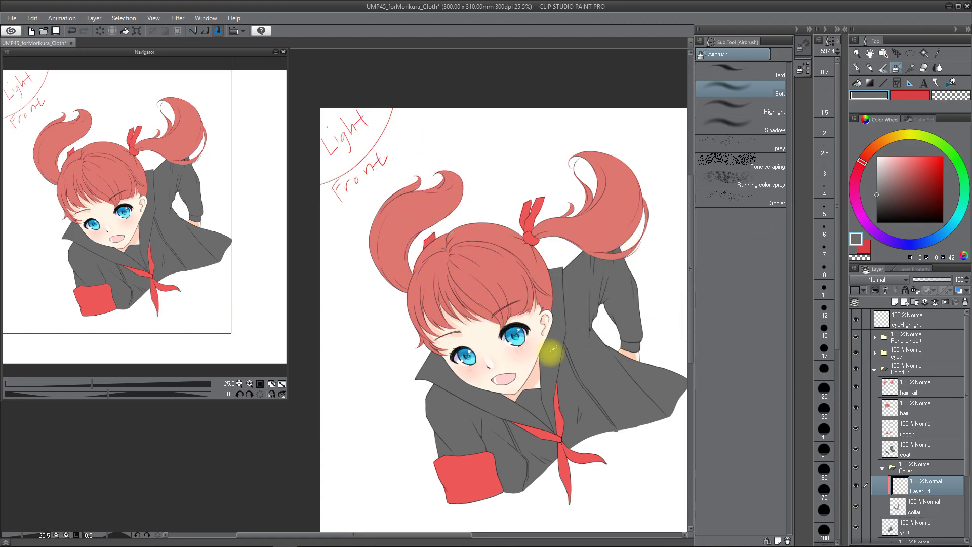
key("alt")
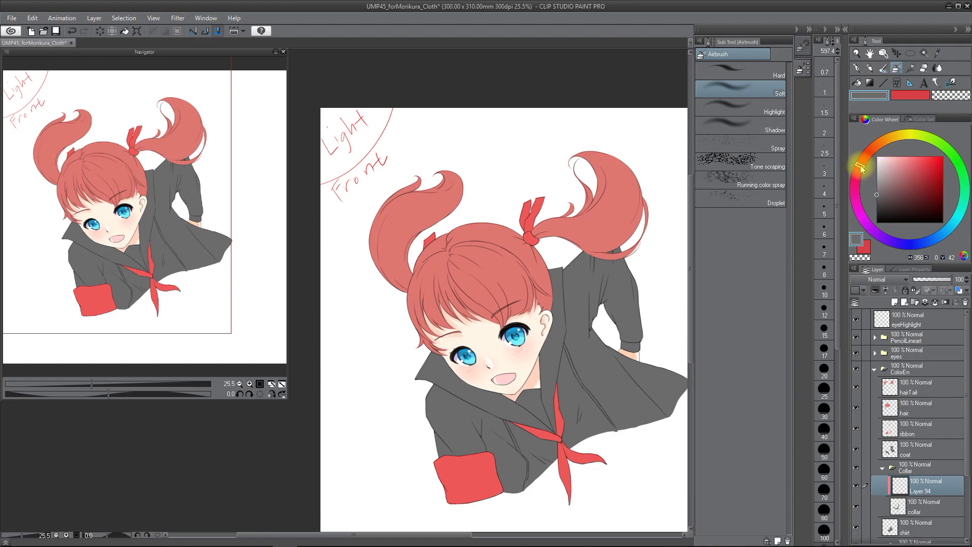
left_click_drag(861, 163, 855, 183)
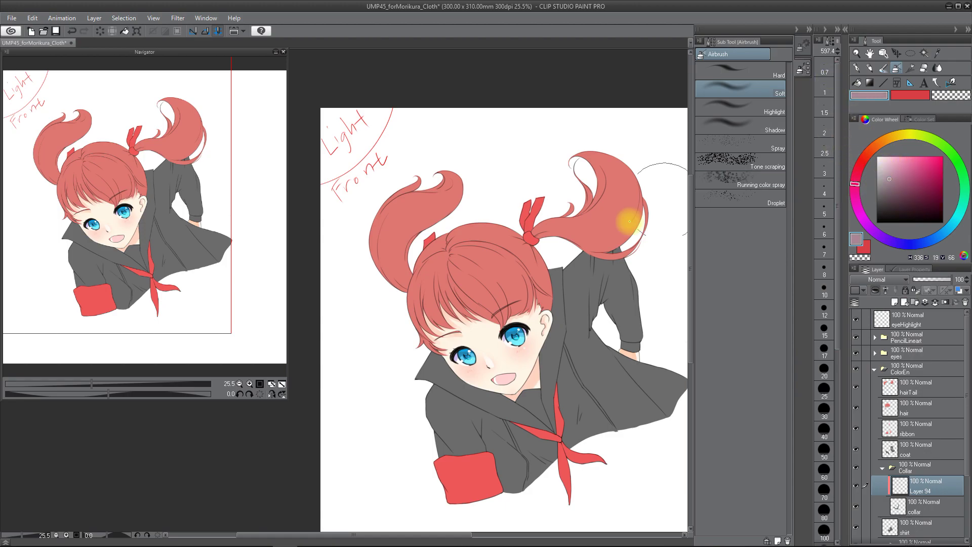
left_click_drag(493, 412, 485, 392)
mouse_move(485, 392)
left_mouse_down()
mouse_move(441, 343)
mouse_move(427, 368)
left_mouse_up()
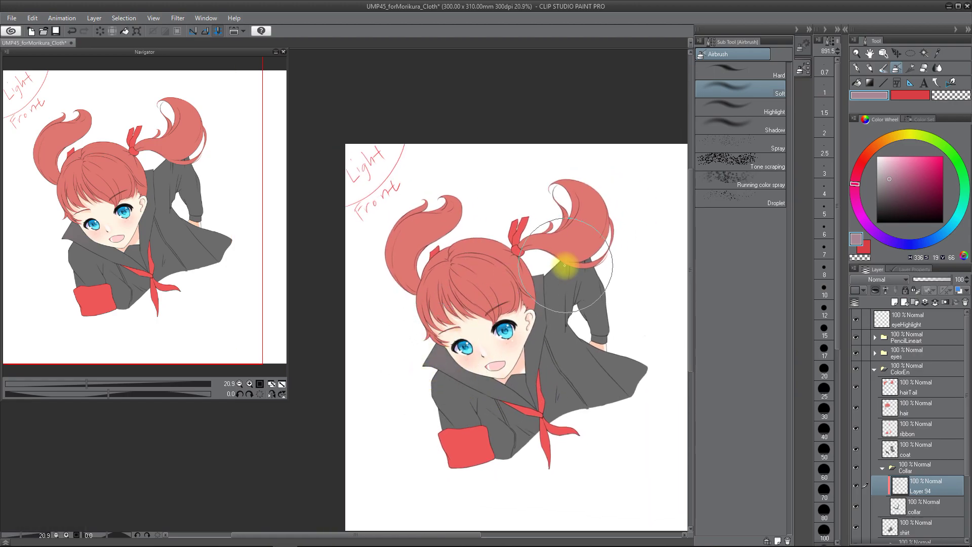
left_click_drag(468, 392, 547, 403)
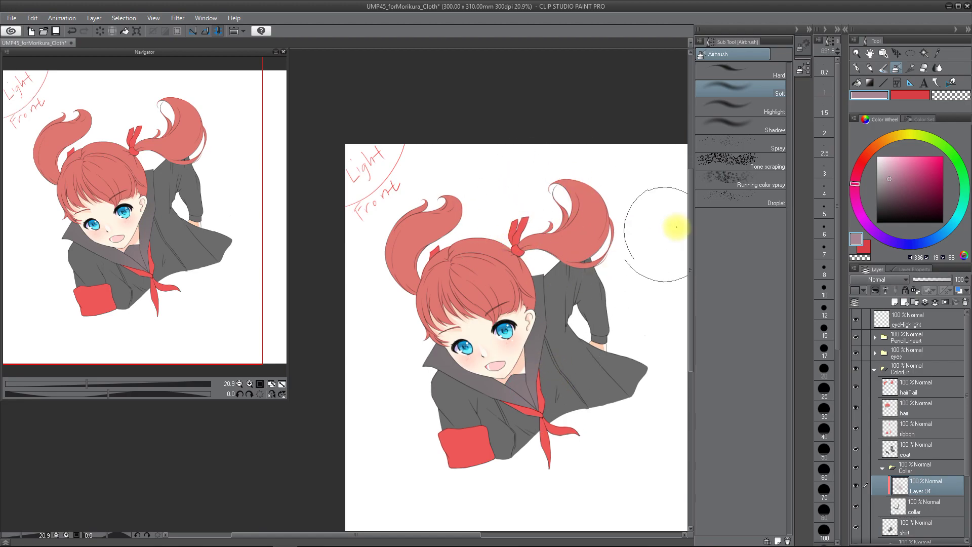
Add a second clipped layer over the collar shading, set it to Multiply, and choose the Dense watercolor brush
key("shift+n")
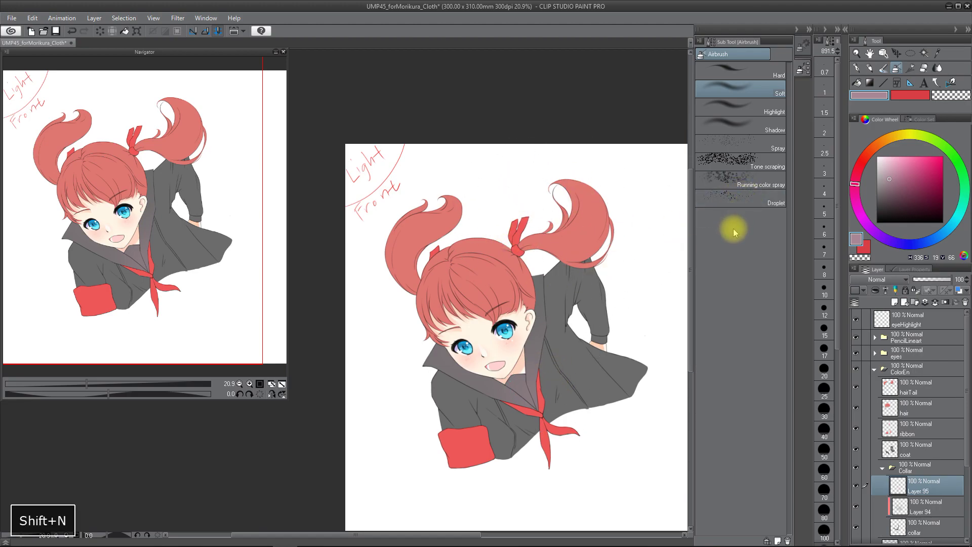
key("a")
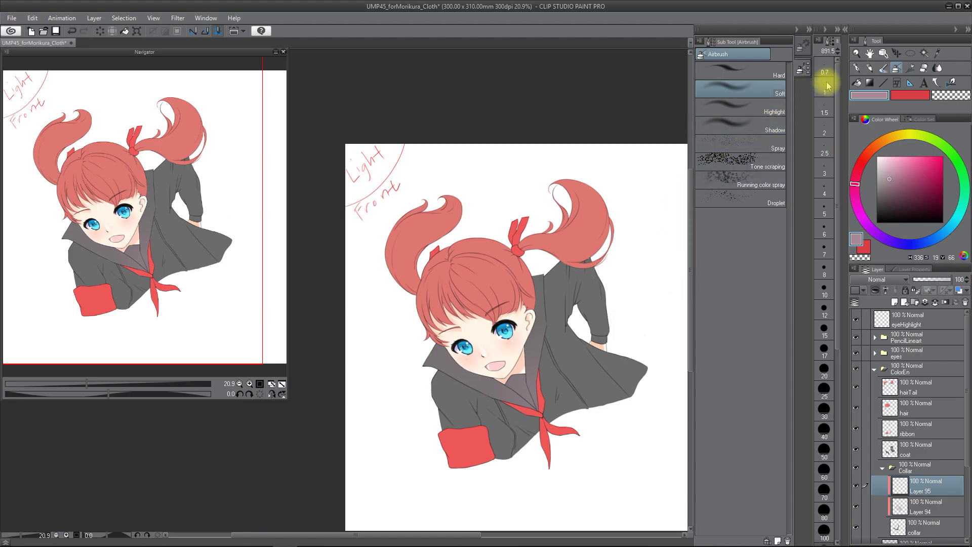
key("b")
left_click(765, 112)
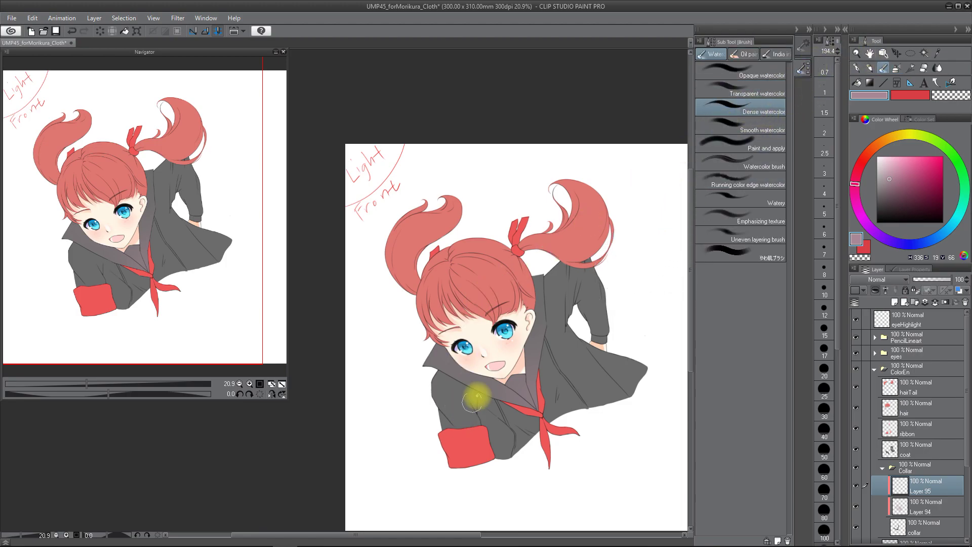
scroll(492, 332, "up", 2)
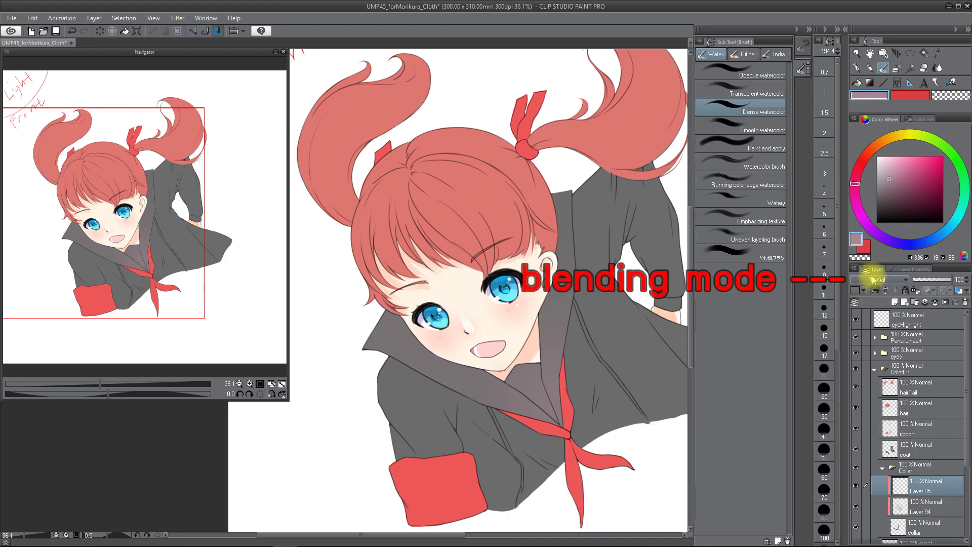
left_click(874, 279)
left_click(866, 40)
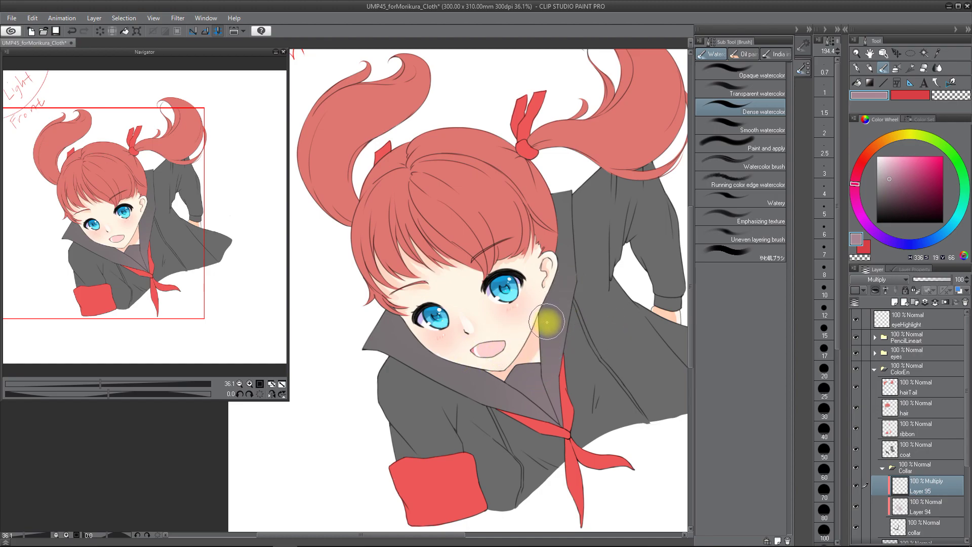
Paint a shadow along the collar's inner edge beside the hair and ear, undoing strokes that miss
key("ctrl+z")
left_click_drag(557, 257, 555, 229)
key("ctrl+z")
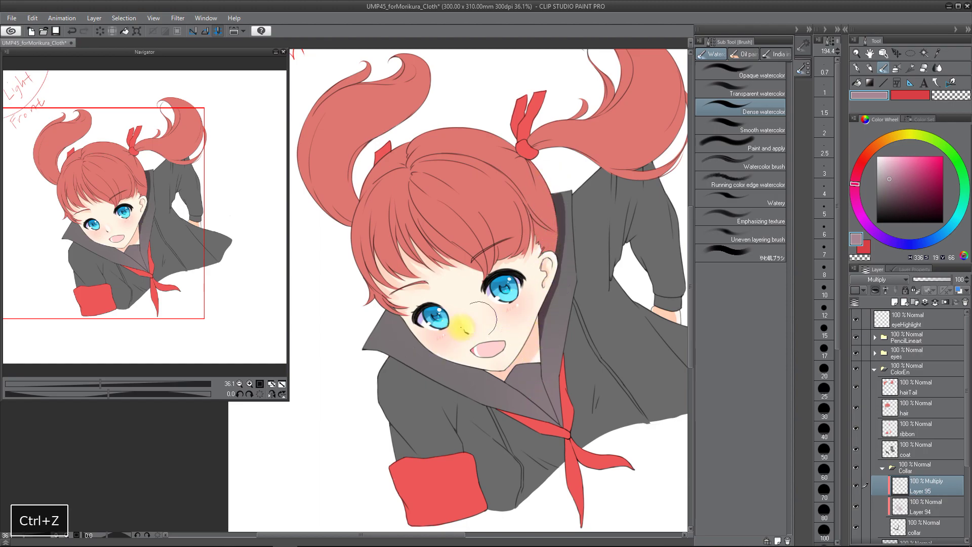
key("ctrl+z")
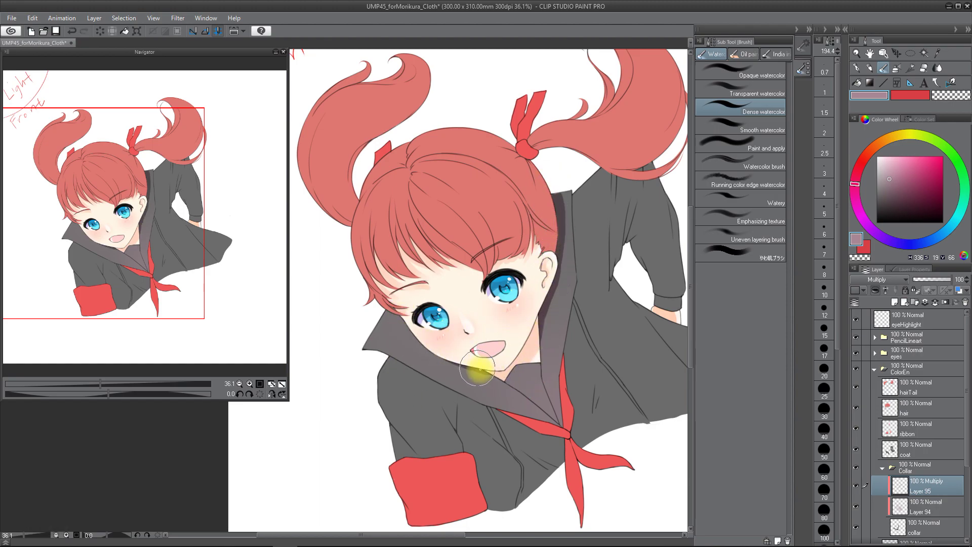
Work on the collar shadow below the chin with Dense watercolor strokes and the Hard eraser, undoing the unwanted strokes
left_click_drag(479, 389, 559, 415)
key("ctrl+z")
mouse_move(511, 382)
left_mouse_down()
mouse_move(559, 416)
mouse_move(496, 371)
mouse_move(552, 417)
left_mouse_up()
key("ctrl+z")
key("ctrl+z")
key("ctrl+z")
key("e")
left_click_drag(480, 362, 527, 413)
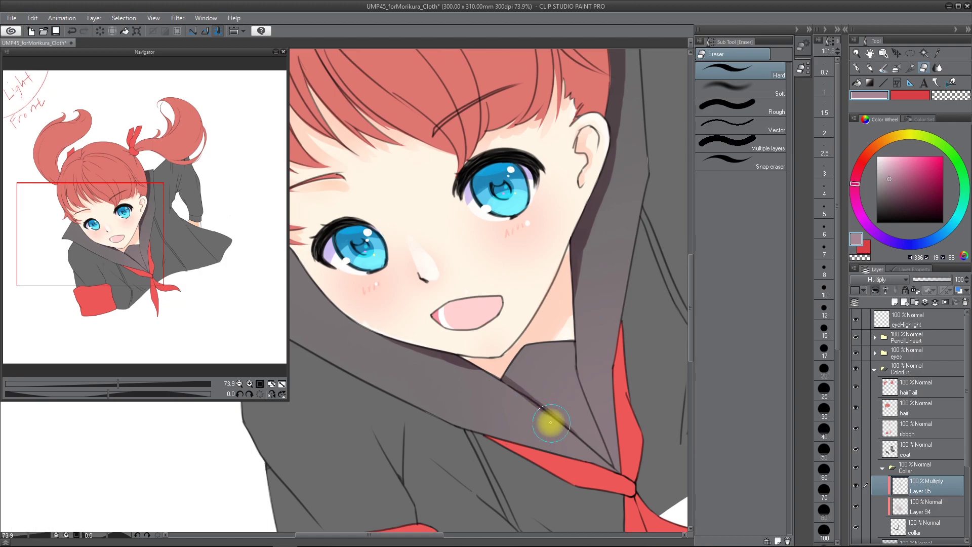
key("b")
key("ctrl+z")
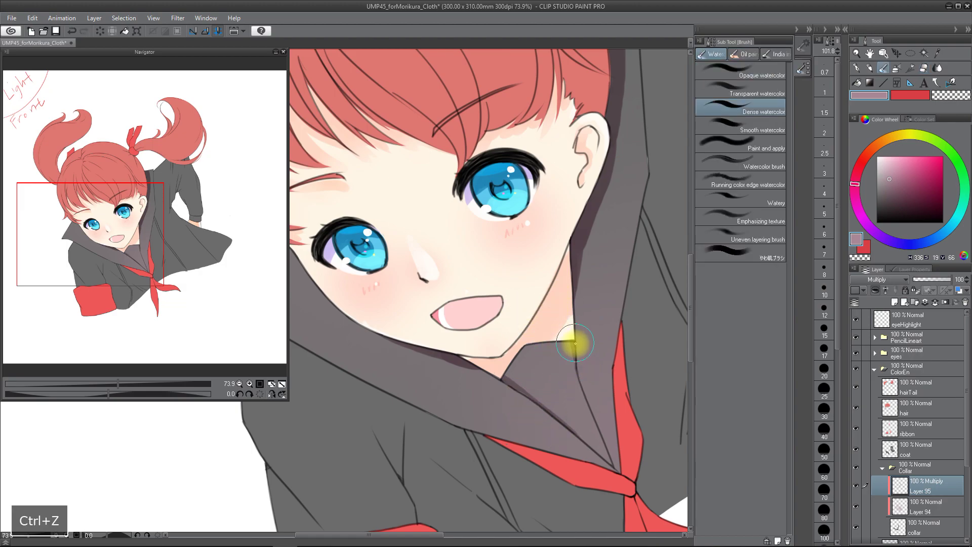
key("ctrl+z")
key("space")
left_click_drag(485, 326, 553, 431)
key("ctrl+z")
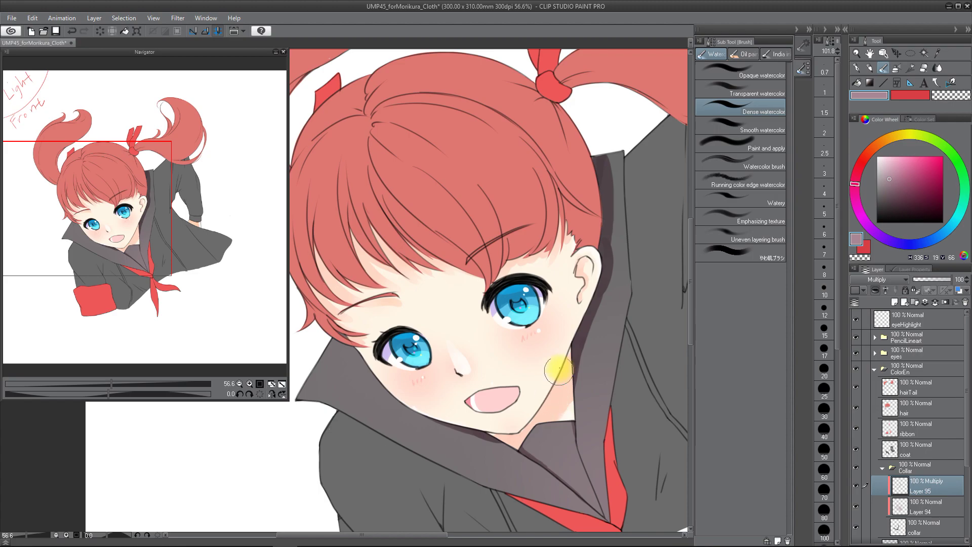
Blend and extend the shadows on both sides of the collar with a larger Transparent watercolor brush
left_click(758, 98)
left_click_drag(564, 434, 558, 429)
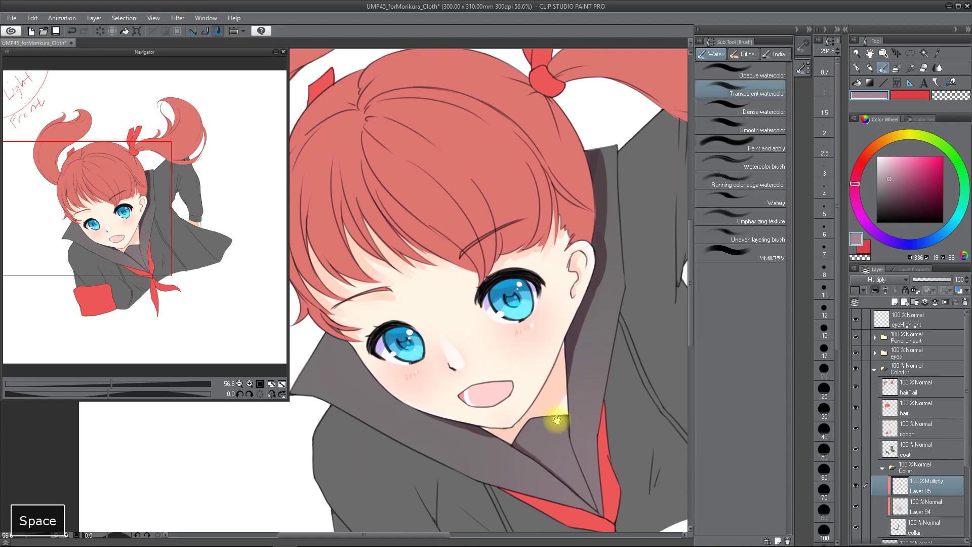
left_click_drag(580, 338, 566, 349)
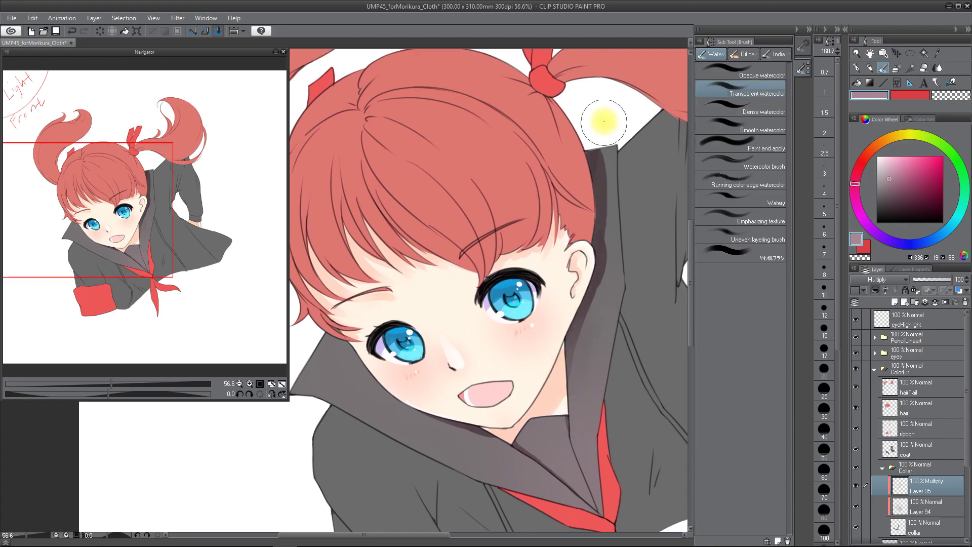
left_click_drag(626, 184, 633, 184)
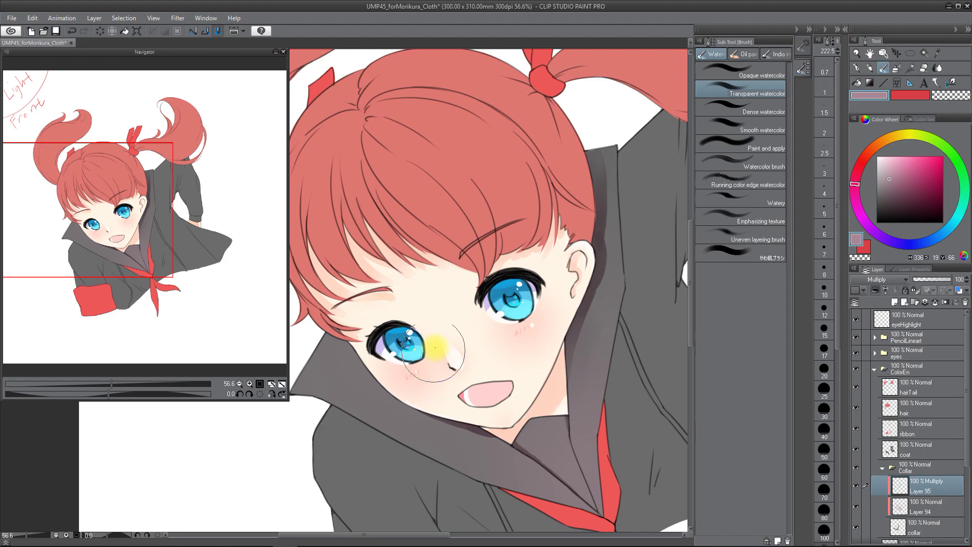
left_click_drag(492, 460, 489, 460)
mouse_move(444, 411)
left_mouse_down()
mouse_move(466, 445)
mouse_move(506, 472)
left_mouse_up()
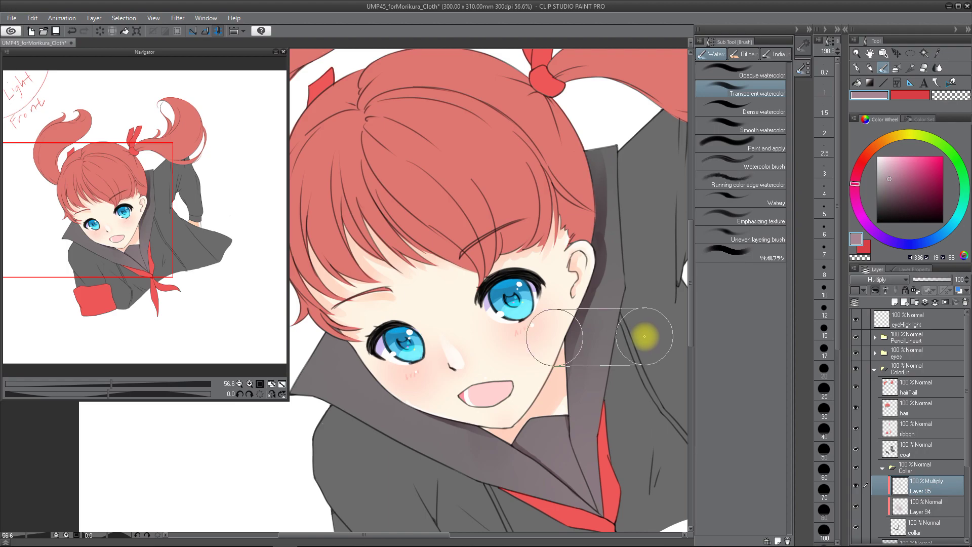
Add a third clipped layer on top of the collar shading, set it to Multiply, and choose Dense watercolor
key("shift+n")
key("a")
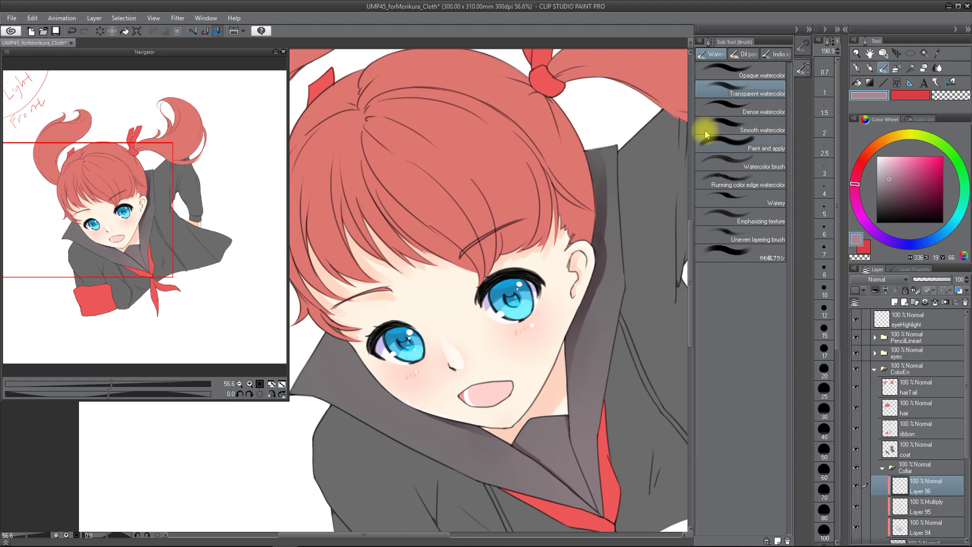
left_click(734, 105)
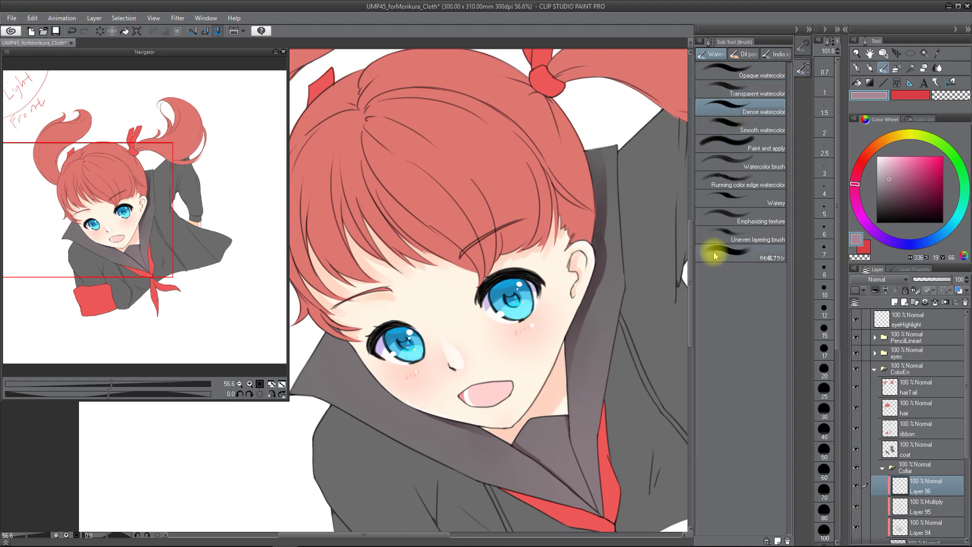
left_click(864, 278)
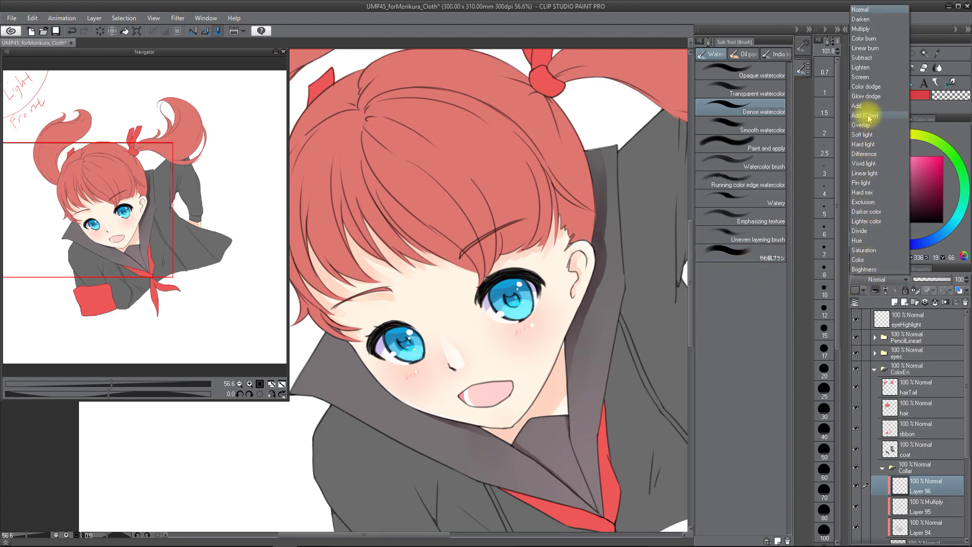
left_click(865, 115)
left_click(882, 280)
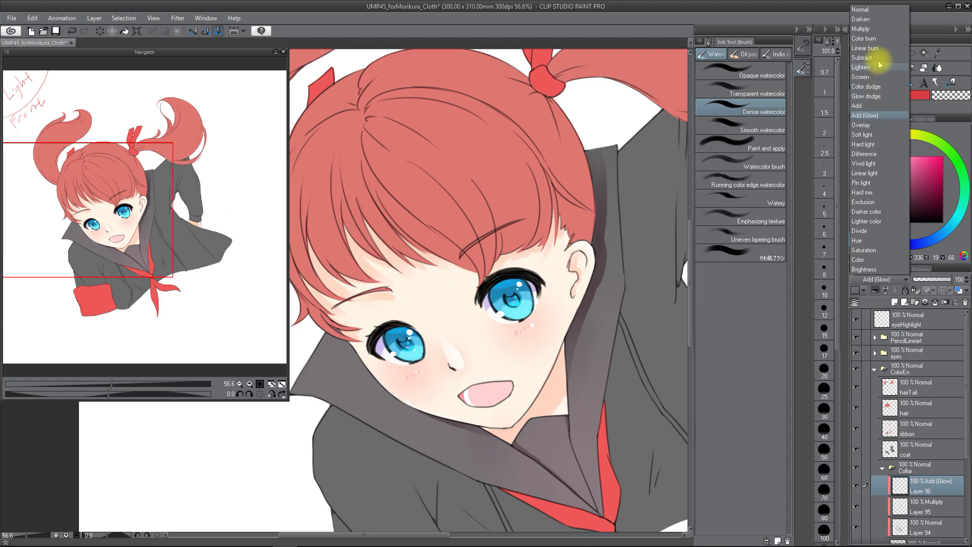
left_click(871, 29)
Paint darker shadows on the collar just below the chin and along its inner fold with Dense watercolor
scroll(553, 457, "up", 5)
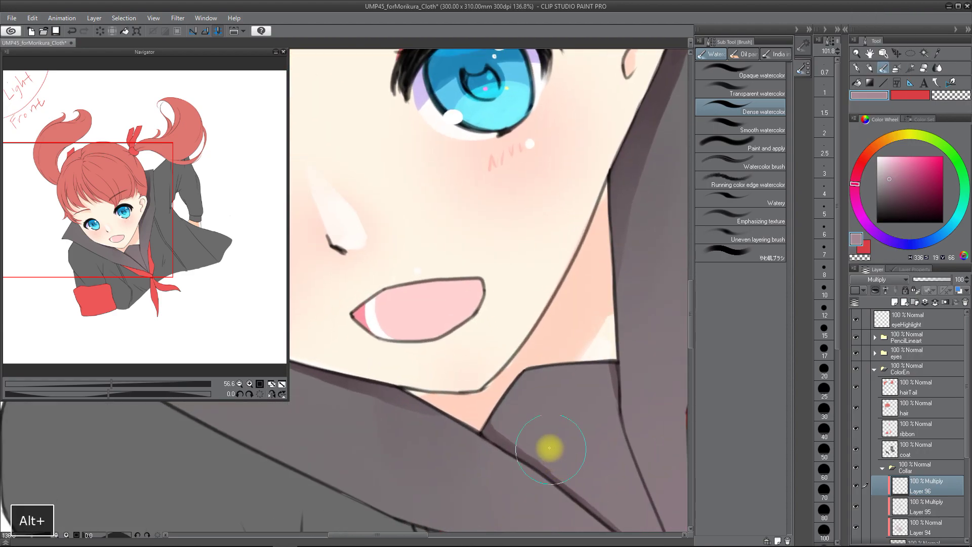
left_click_drag(549, 430, 565, 431)
left_click_drag(477, 427, 548, 474)
scroll(616, 358, "down", 1)
left_click_drag(481, 389, 578, 431)
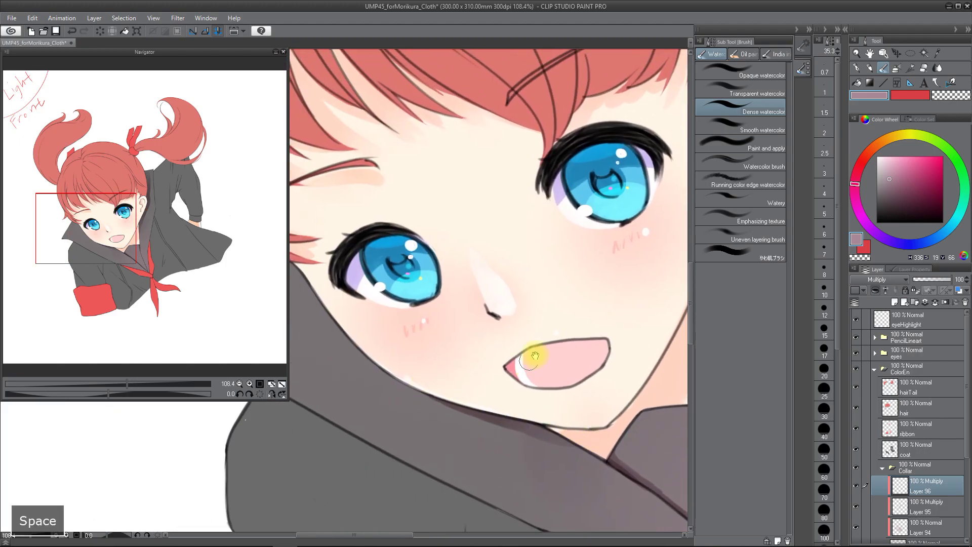
Extend the darker Multiply shadow along the collar's inner edge beside the neck and ear
left_click_drag(531, 355, 332, 449)
left_click_drag(532, 319, 516, 371)
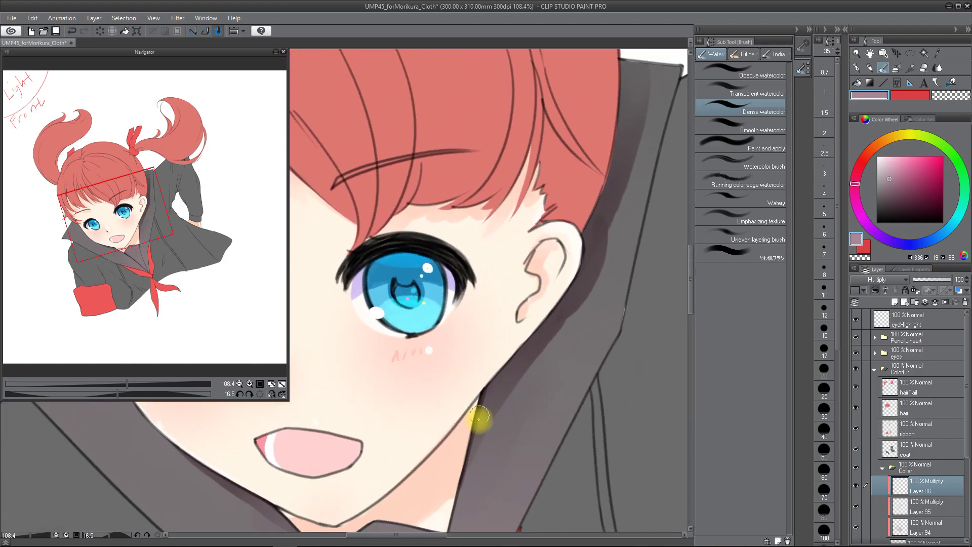
left_click_drag(468, 419, 585, 295)
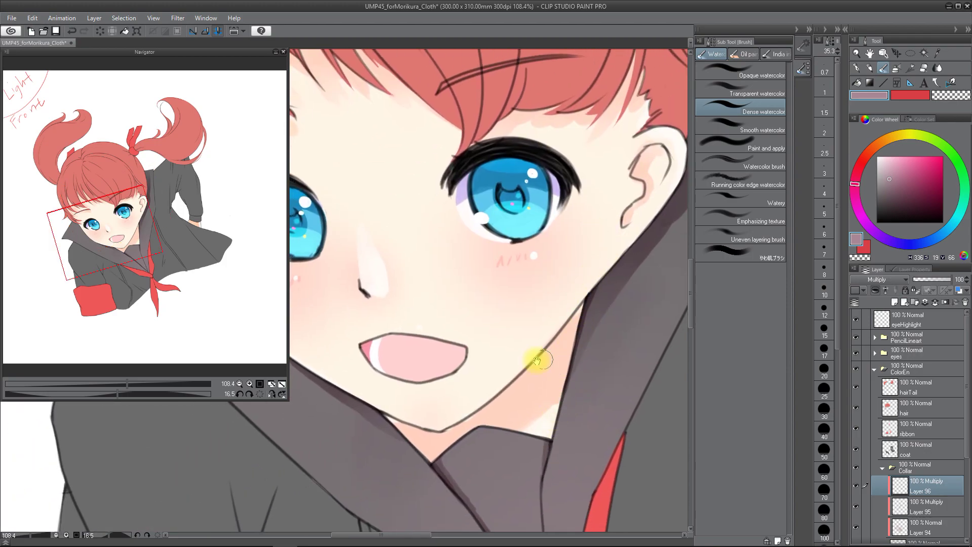
scroll(553, 358, "down", 4)
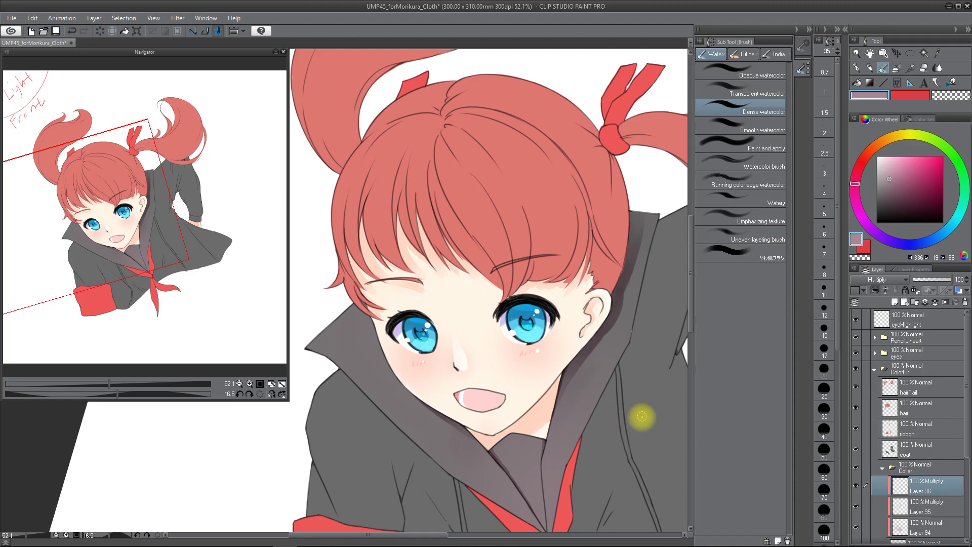
Add a clipped layer above the collar shadows and draw parallel light grey stripes along both collar sides with the Mapping pen
key("shift+n")
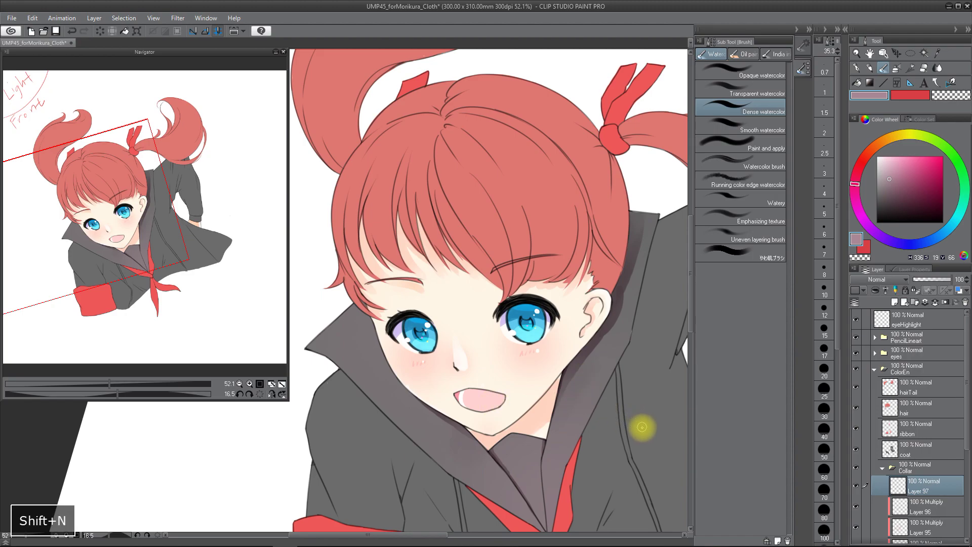
left_click(856, 68)
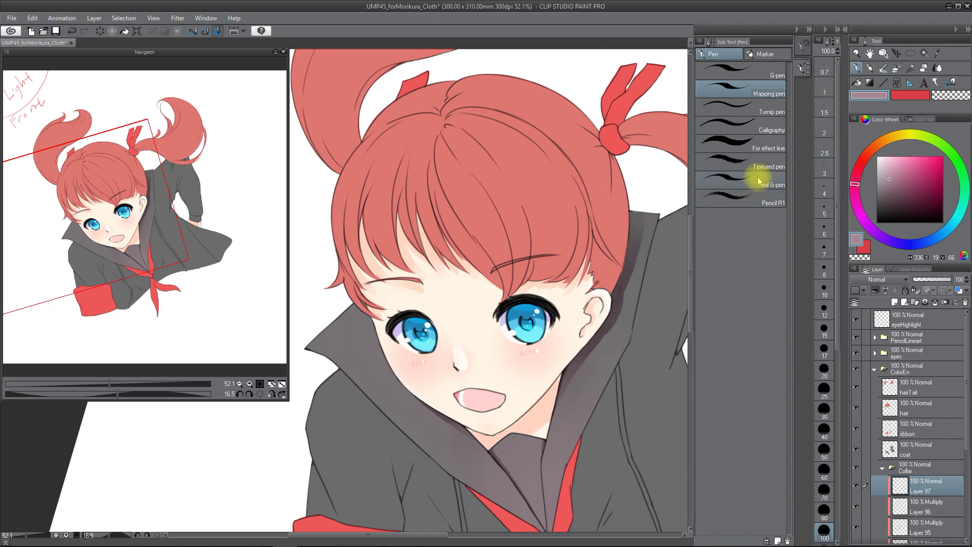
key("space")
left_click_drag(609, 429, 595, 391)
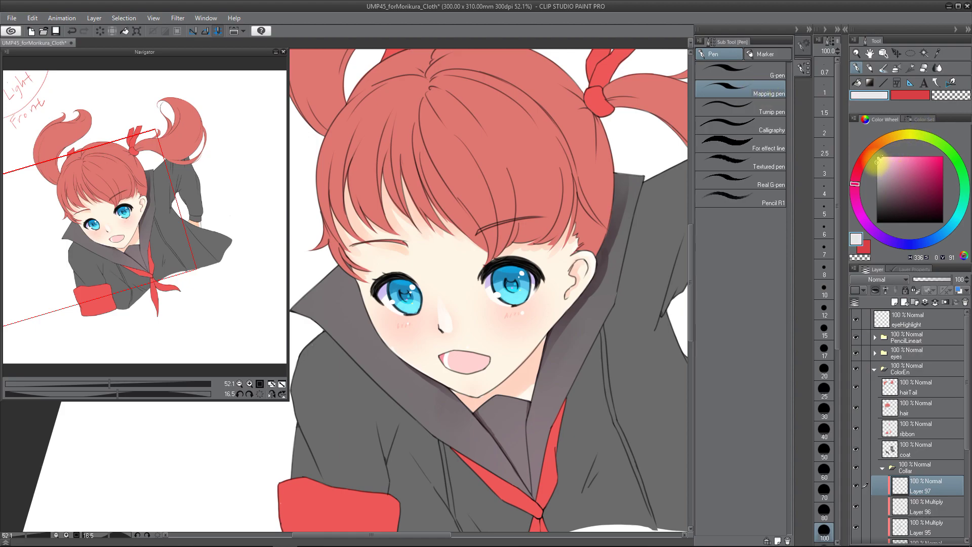
left_click_drag(575, 499, 585, 456)
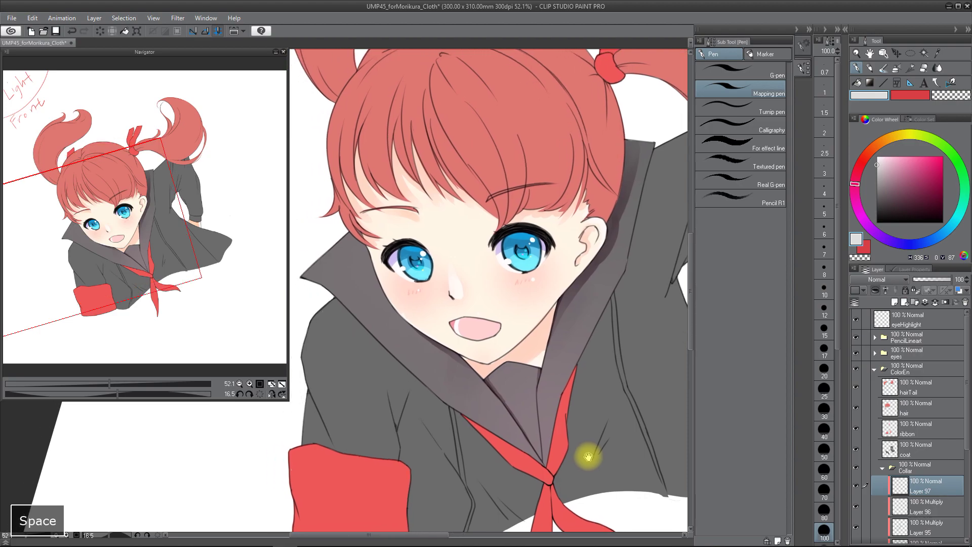
key("a")
left_click_drag(571, 422, 592, 463)
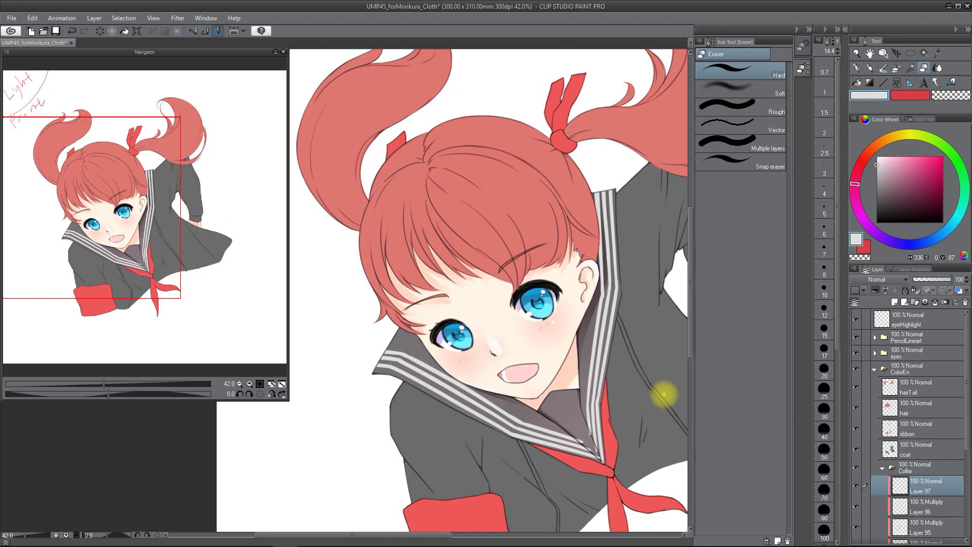
Unclip the stripe layer and delete the stripe ends outside the collar using an Auto select selection made from the collar layer
key("ctrl+alt+g")
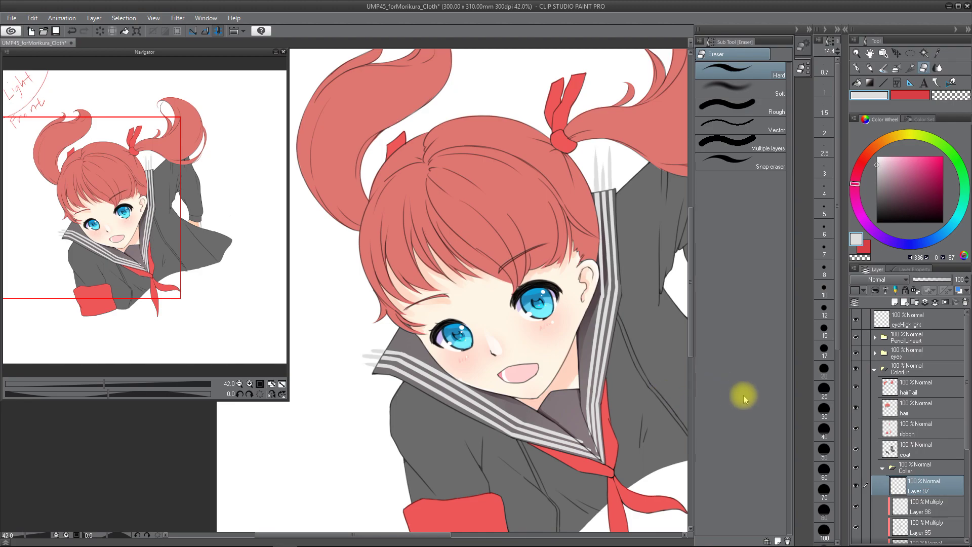
key("w")
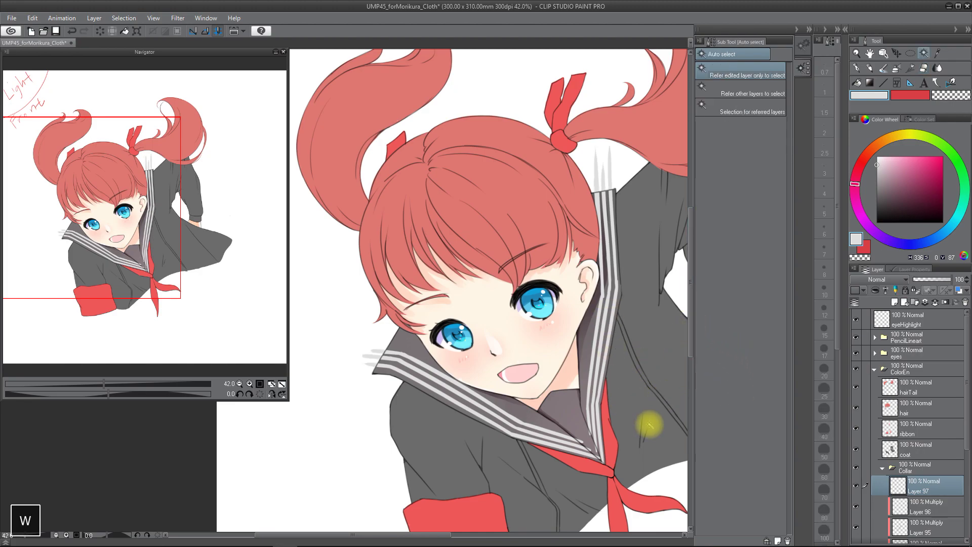
scroll(964, 435, "down", 1)
scroll(964, 435, "down", 3)
left_click(917, 484)
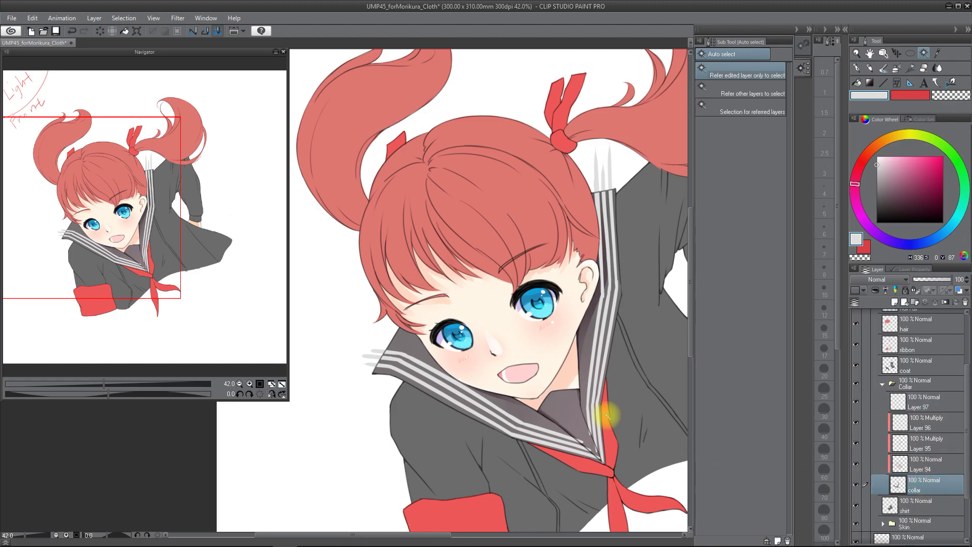
left_click(620, 406)
left_click(898, 400)
key("ctrl+shift+i")
key("Delete")
key("ctrl+d")
Clean up the stripes near the collar's lower tip with the Hard eraser, undoing a stroke that misses
key("e")
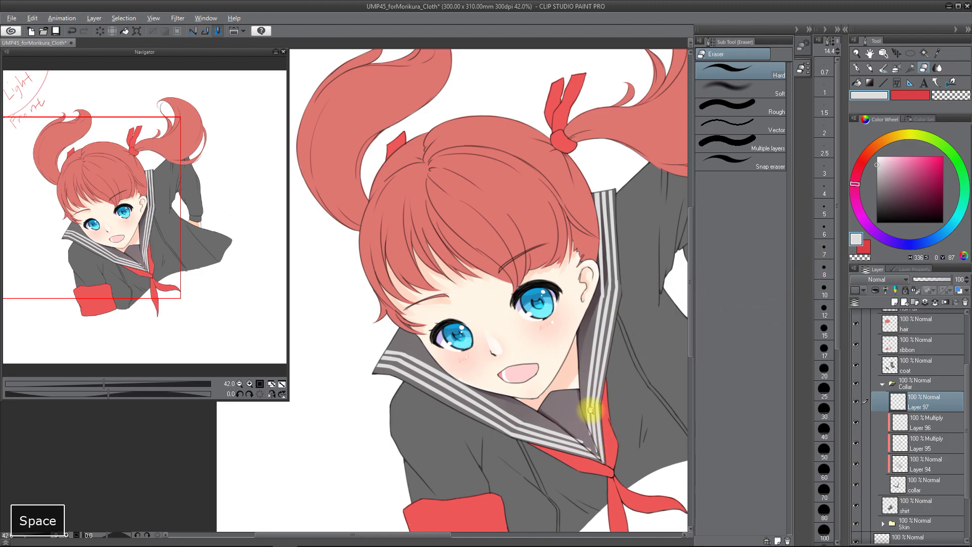
scroll(581, 403, "up", 6)
left_click_drag(541, 361, 571, 386)
key("ctrl+z")
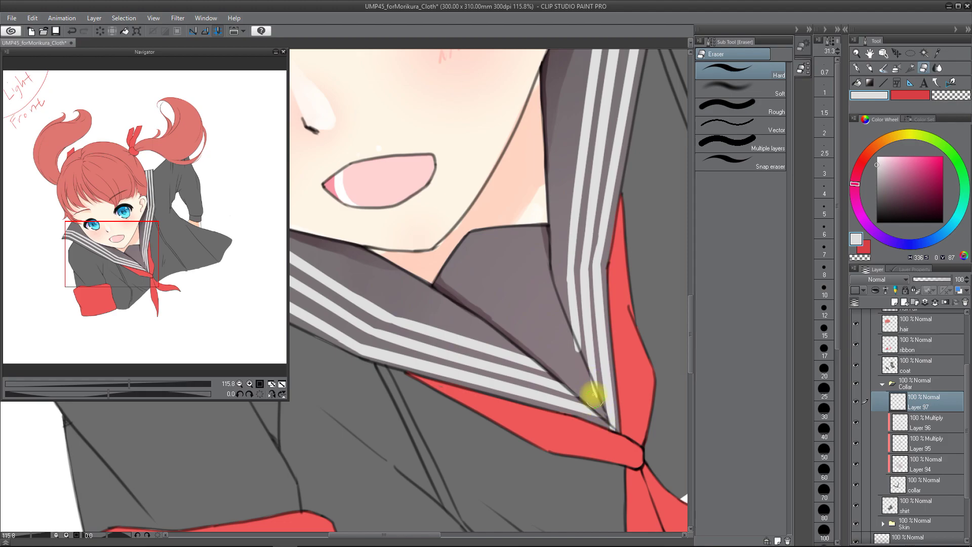
scroll(638, 401, "down", 6)
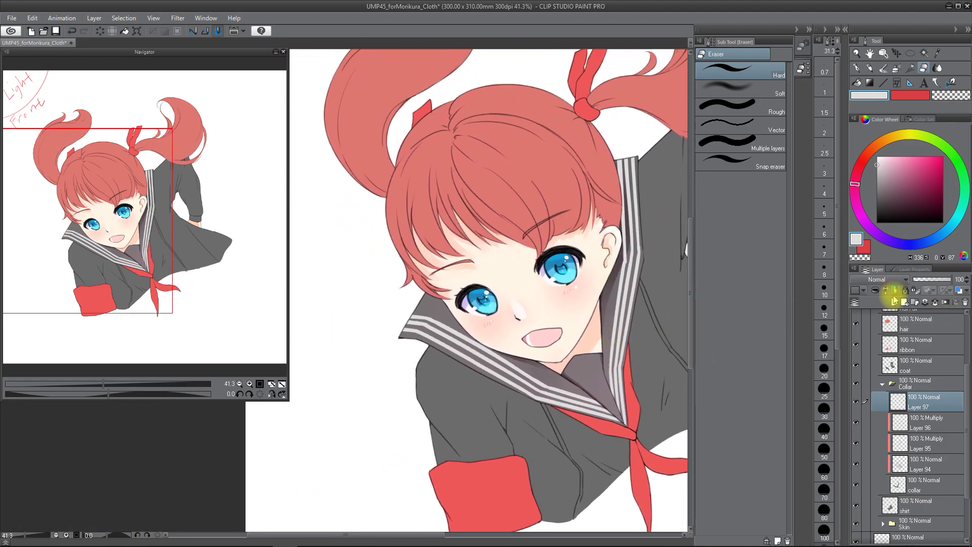
Lock the stripe layer's transparent pixels and choose the Soft airbrush
left_click(915, 291)
key("space")
left_click_drag(611, 359, 594, 379)
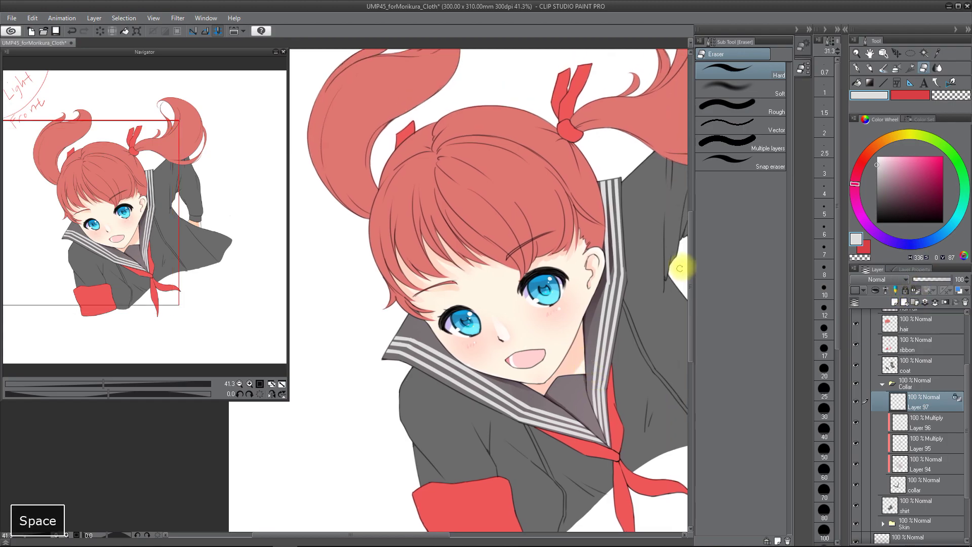
left_click(897, 69)
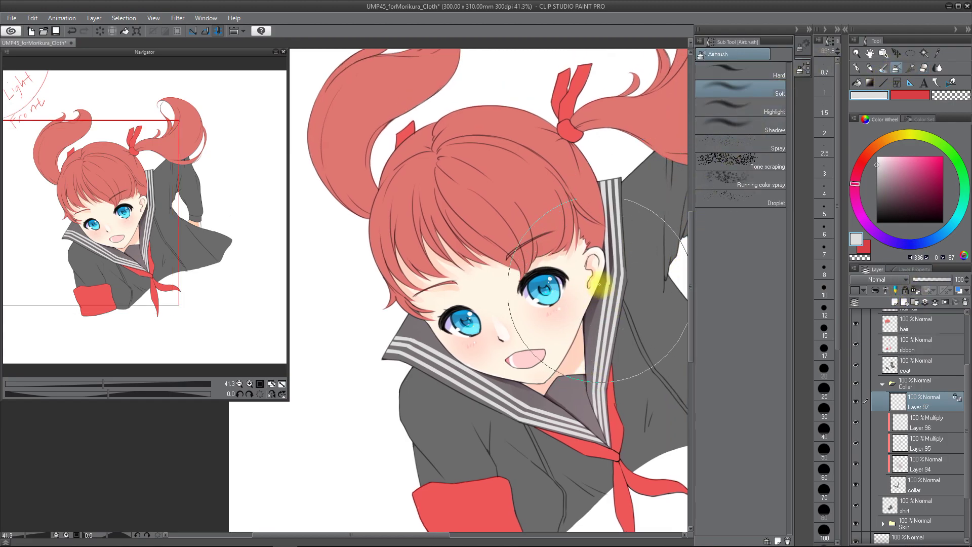
Airbrush a dark tone sampled from the collar over the stripes near the face and ear at brush size 236.3
left_click(509, 374, "alt")
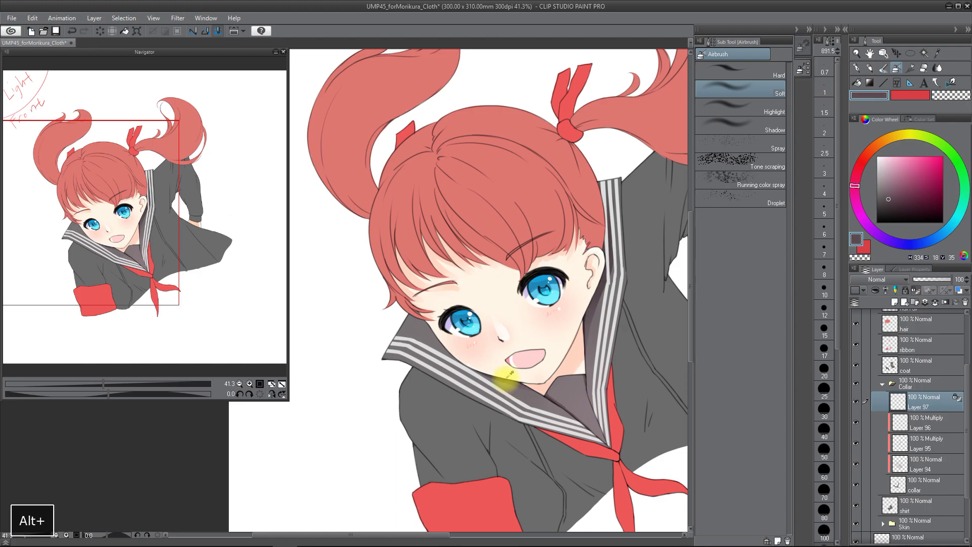
left_click(603, 283, "alt")
left_click_drag(529, 294, 546, 300, "ctrl+alt")
mouse_move(593, 185)
left_mouse_down()
mouse_move(601, 169)
mouse_move(594, 276)
left_mouse_up()
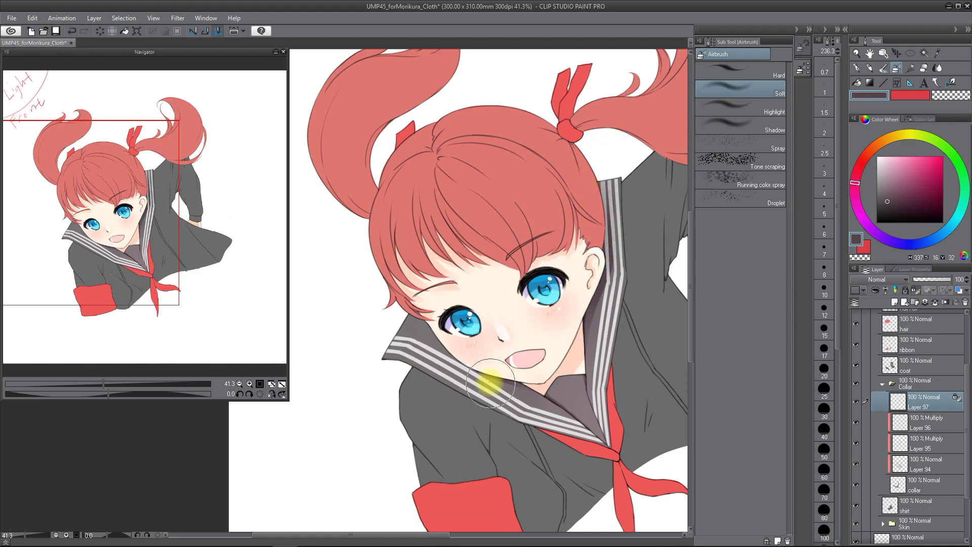
Put the coat layer into a new layer folder and name the folder cloth
left_click_drag(558, 442, 537, 418)
key("space")
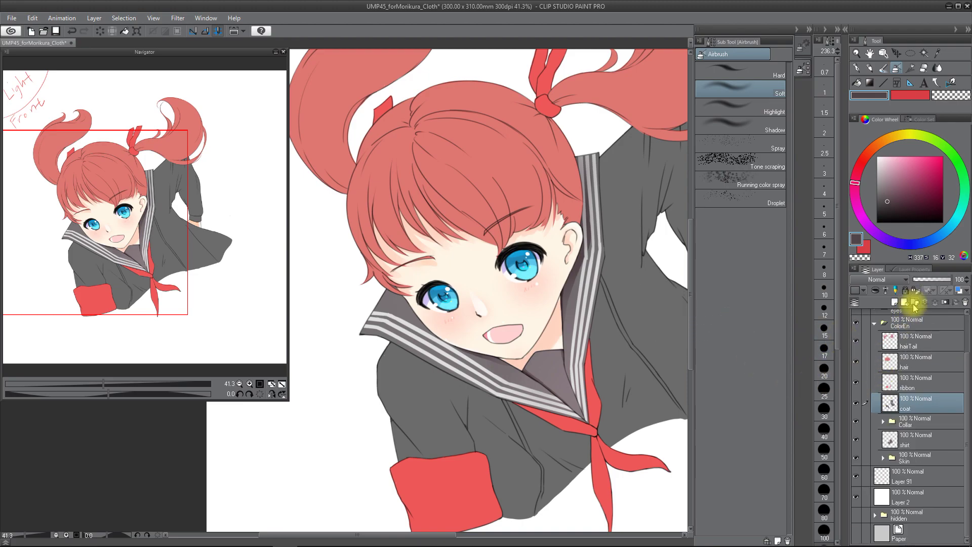
left_click(914, 301)
left_click(920, 421)
left_click_drag(919, 421, 917, 404)
double_click(916, 404)
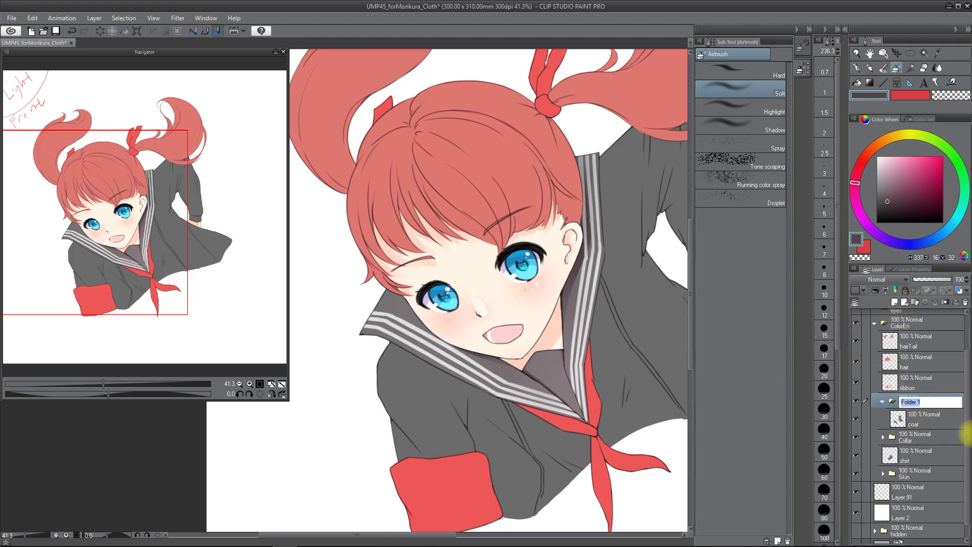
type("cloth")
key("Return")
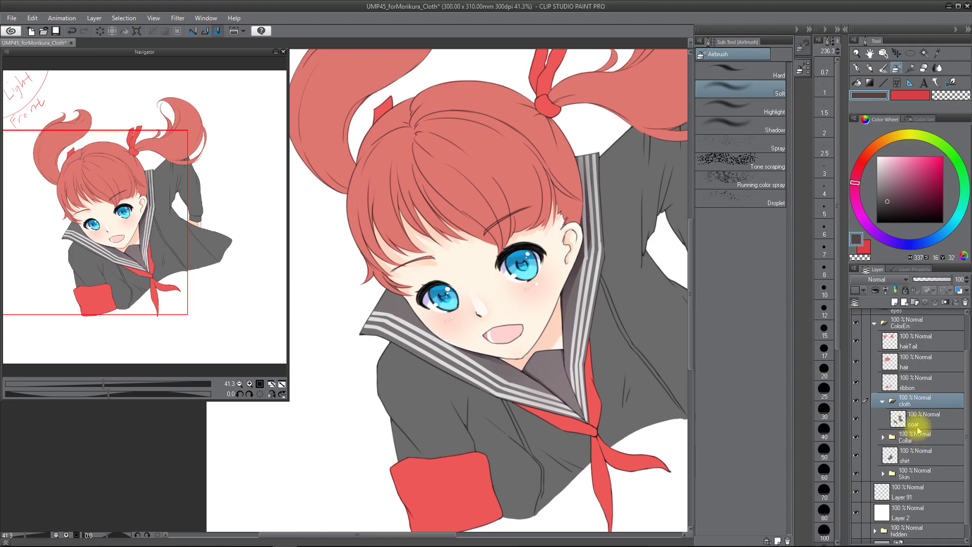
Add a clipped layer above the coat and choose Dense watercolor with a light greyish pink
left_click(917, 427)
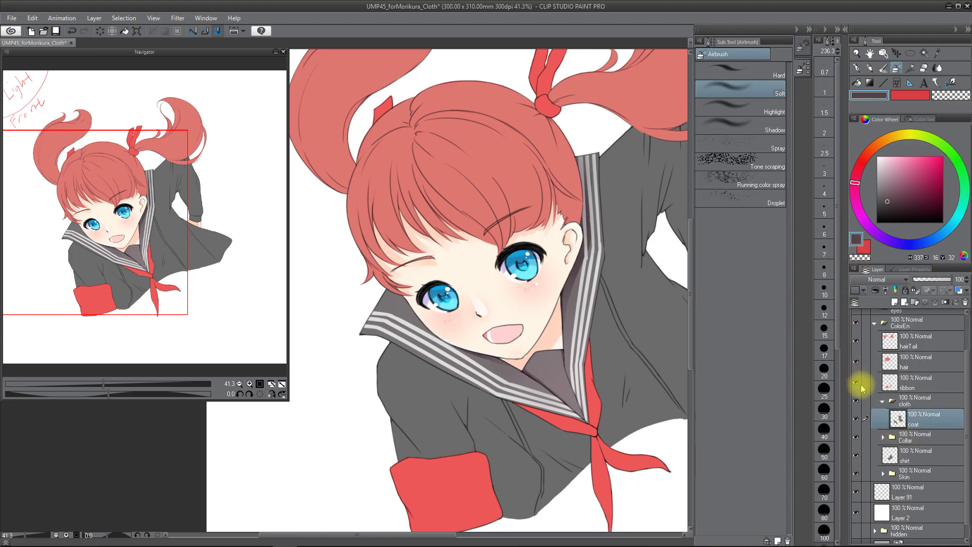
key("ctrl+shift+n")
key("ctrl+alt+g")
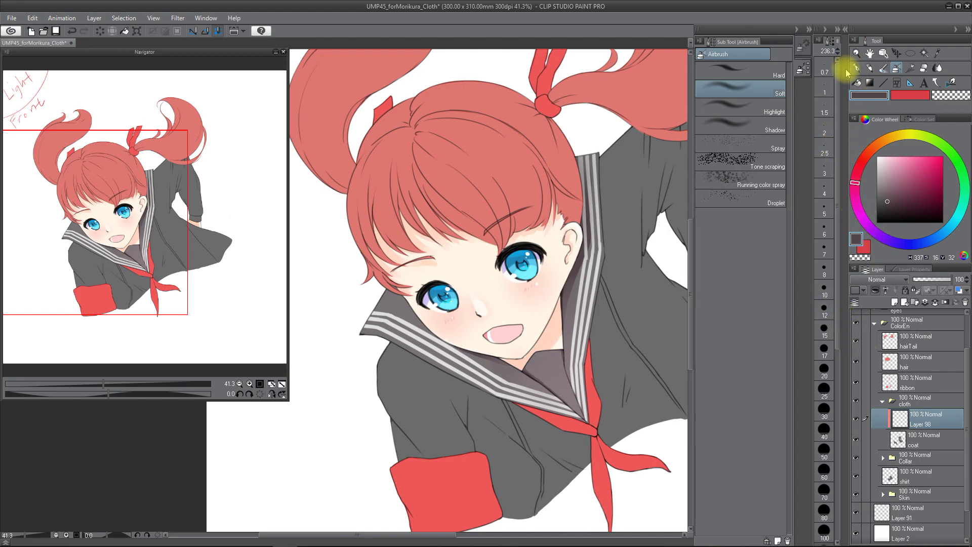
key("b")
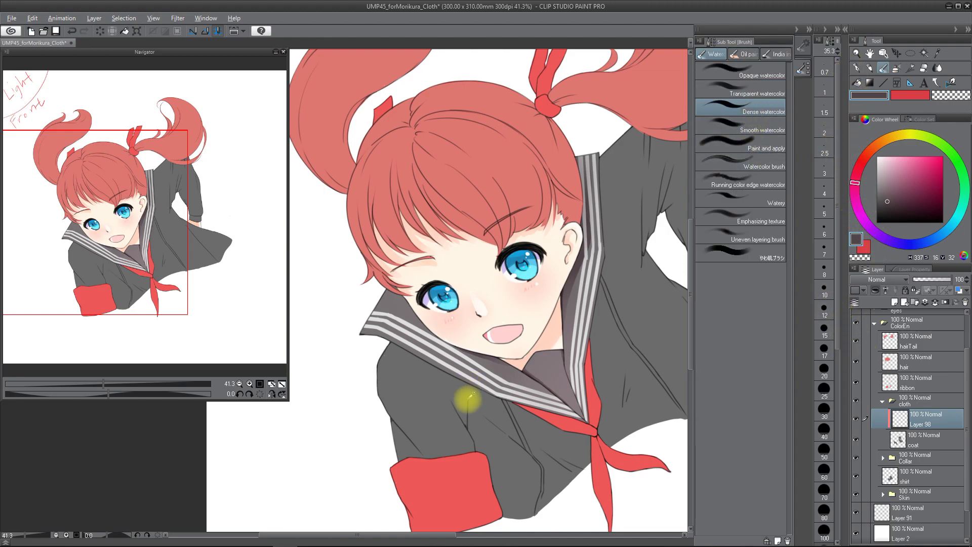
key("alt")
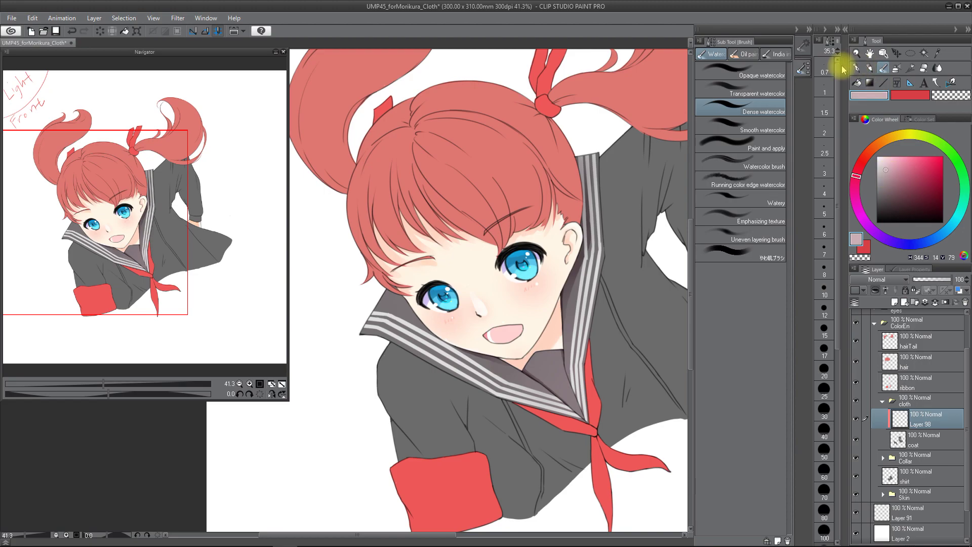
Paint light edge strokes on the near shoulder and on the sleeve above the armband, undoing the unwanted ones
left_click_drag(574, 430, 542, 393)
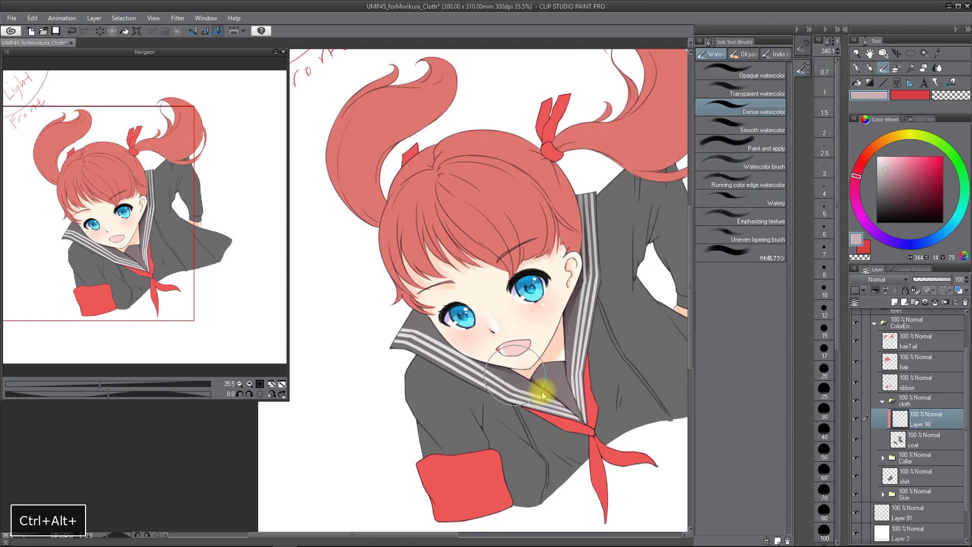
key("ctrl+z")
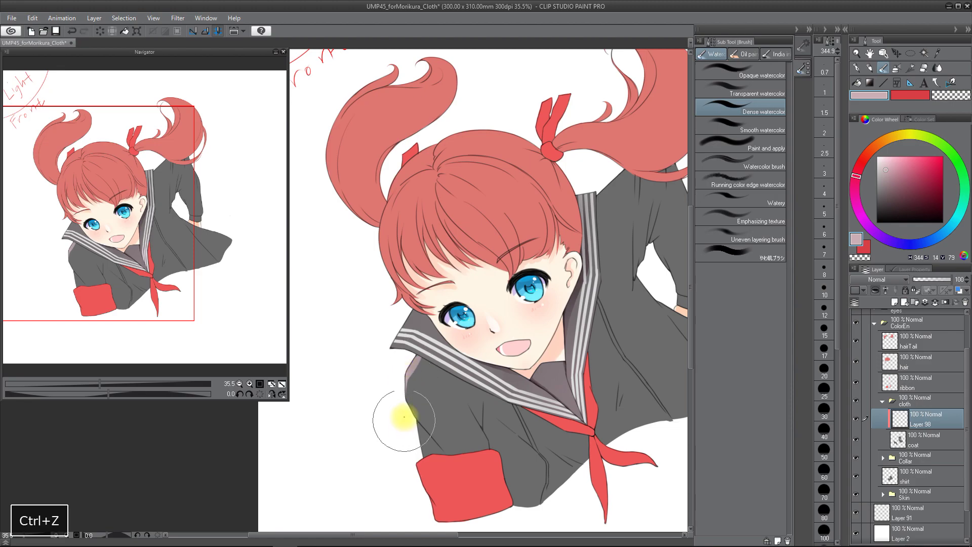
key("ctrl+z")
mouse_move(436, 431)
left_mouse_down()
mouse_move(457, 451)
mouse_move(406, 397)
mouse_move(460, 456)
mouse_move(409, 388)
mouse_move(450, 448)
left_mouse_up()
key("ctrl+z")
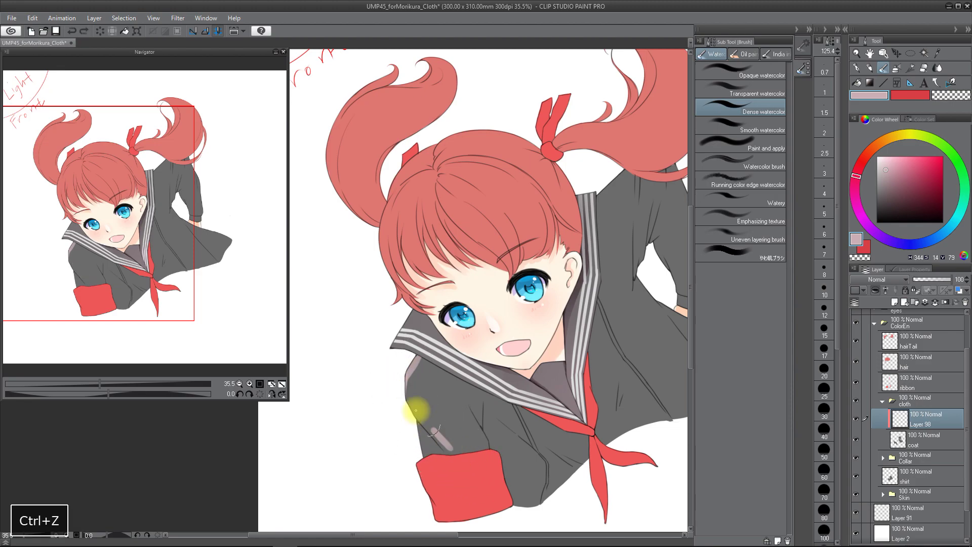
Add light strokes along the near sleeve and the coat's front fold at brush size 125.4, redoing one that misses
key("space")
mouse_move(505, 389)
left_mouse_down()
mouse_move(453, 364)
mouse_move(445, 349)
left_mouse_up()
left_click_drag(438, 383, 487, 426)
key("ctrl+z")
left_click_drag(432, 376, 473, 407)
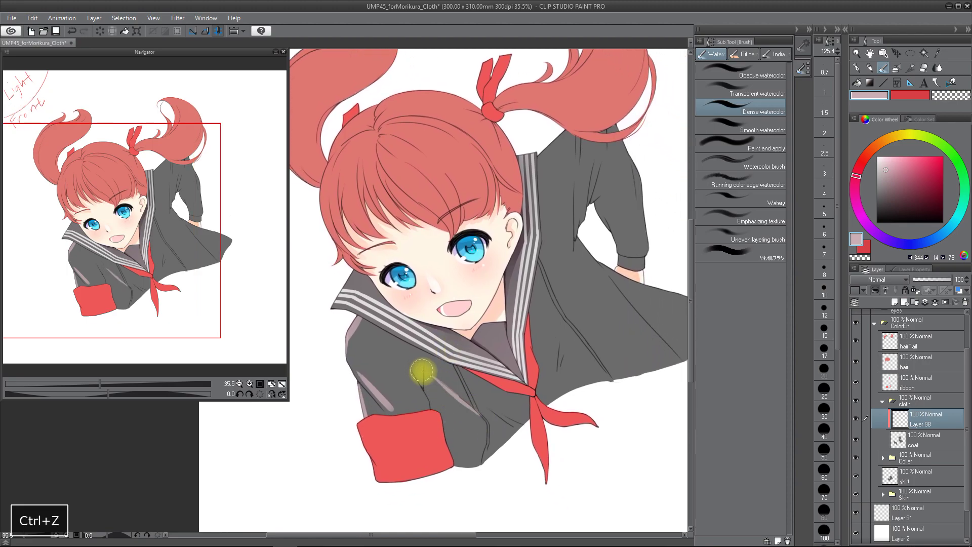
Paint light edge strokes along the far shoulder and both edges of the far sleeve, undoing the unwanted strokes
left_click_drag(422, 281, 394, 352)
key("ctrl+z")
key("ctrl+z")
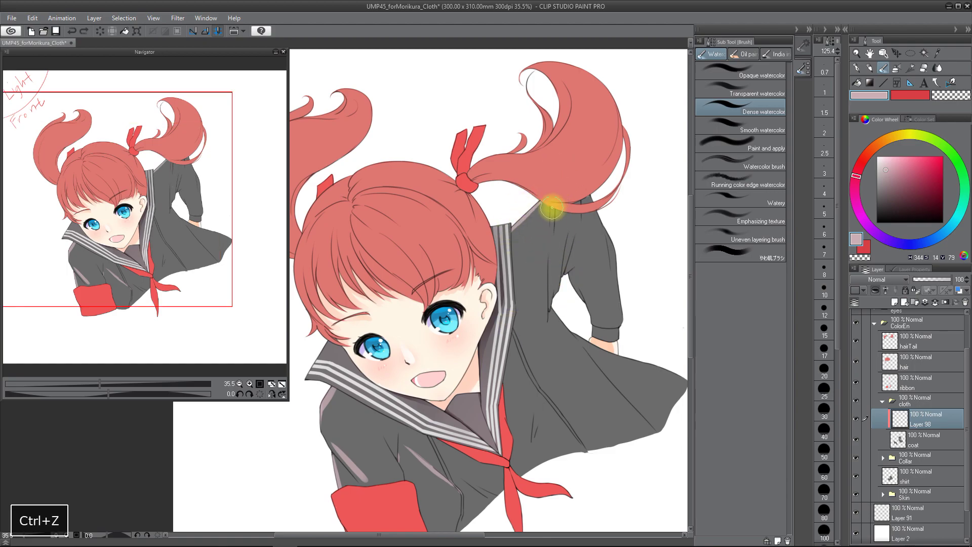
key("ctrl+z")
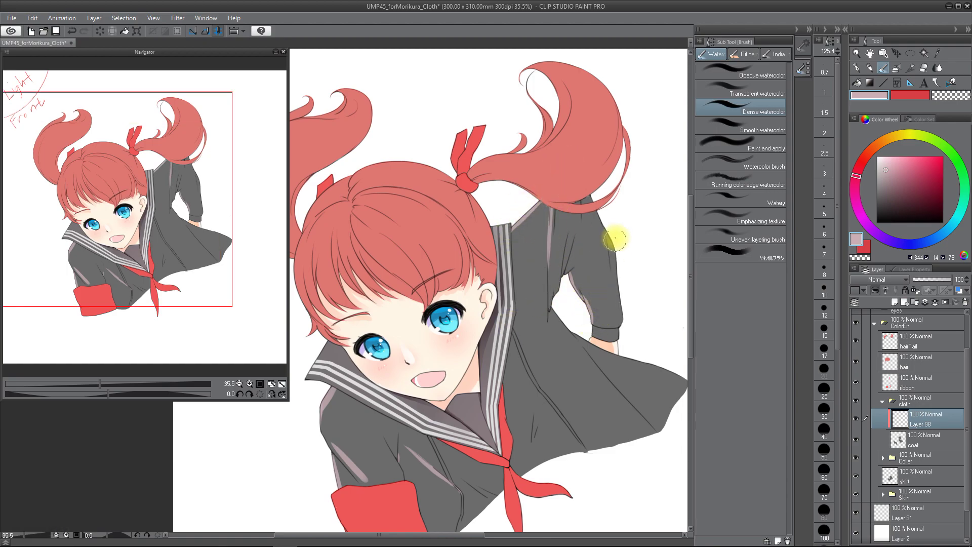
key("ctrl+z")
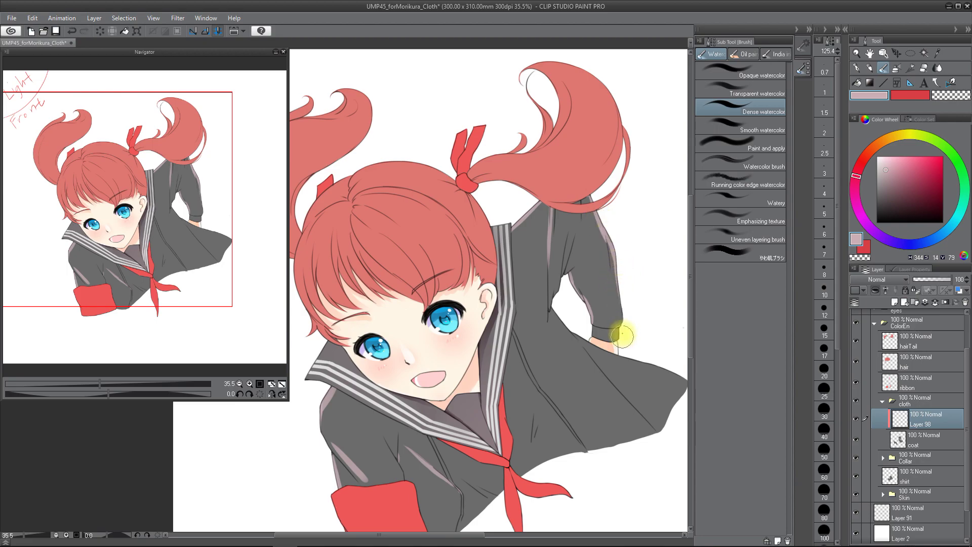
key("ctrl+z")
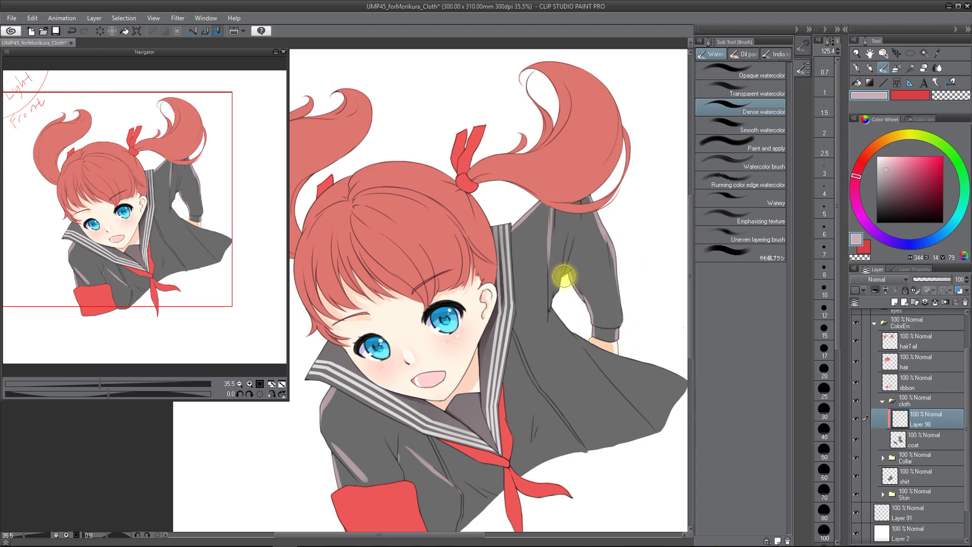
key("ctrl+z")
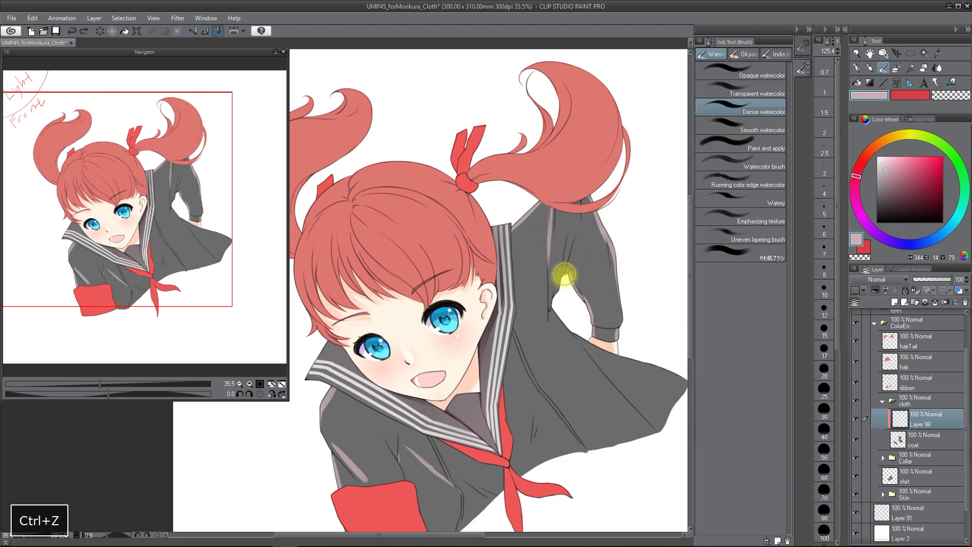
key("ctrl+z")
Paint light strokes along the coat's outer edge from the far underarm to the flared tail, undoing the ones that miss
key("space")
left_click_drag(564, 319, 558, 300)
key("ctrl+z")
key("ctrl+z")
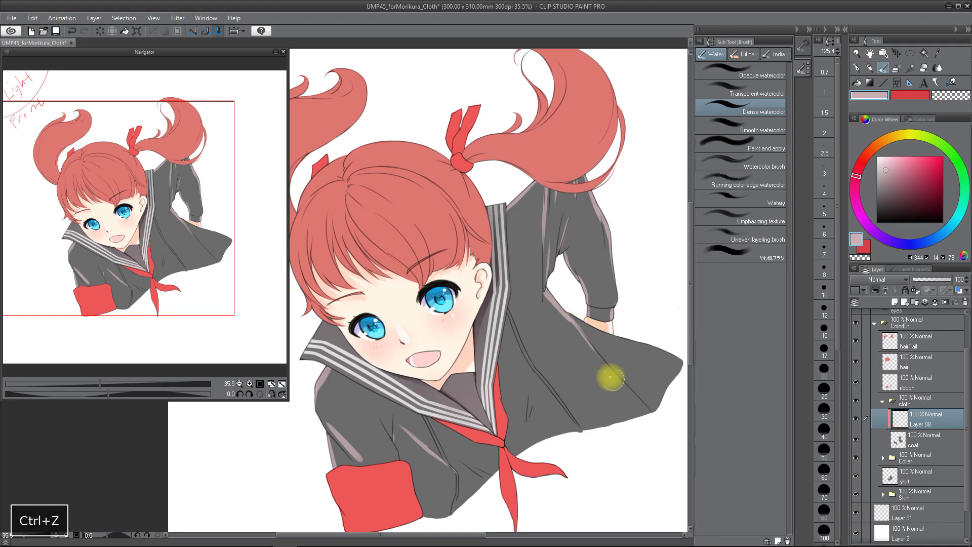
left_click_drag(567, 314, 660, 353)
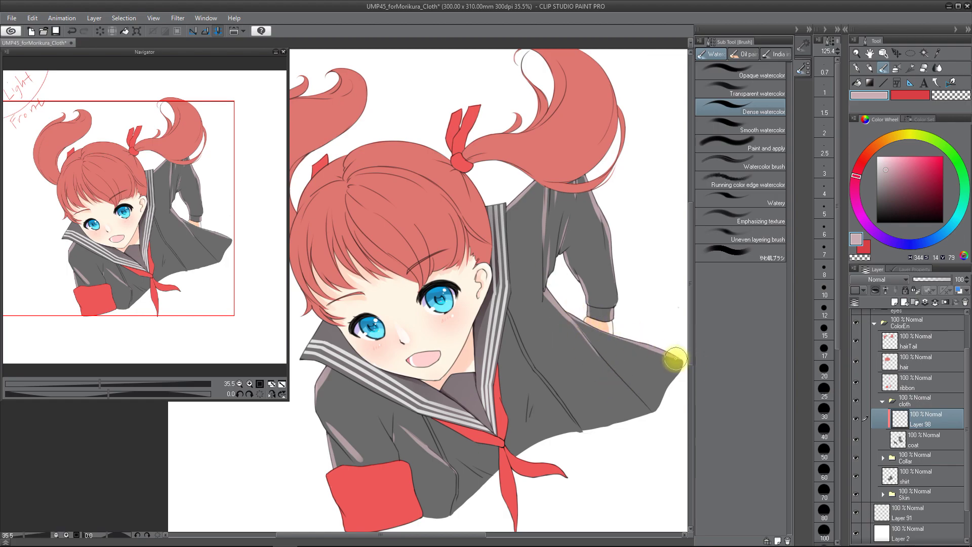
key("ctrl+z")
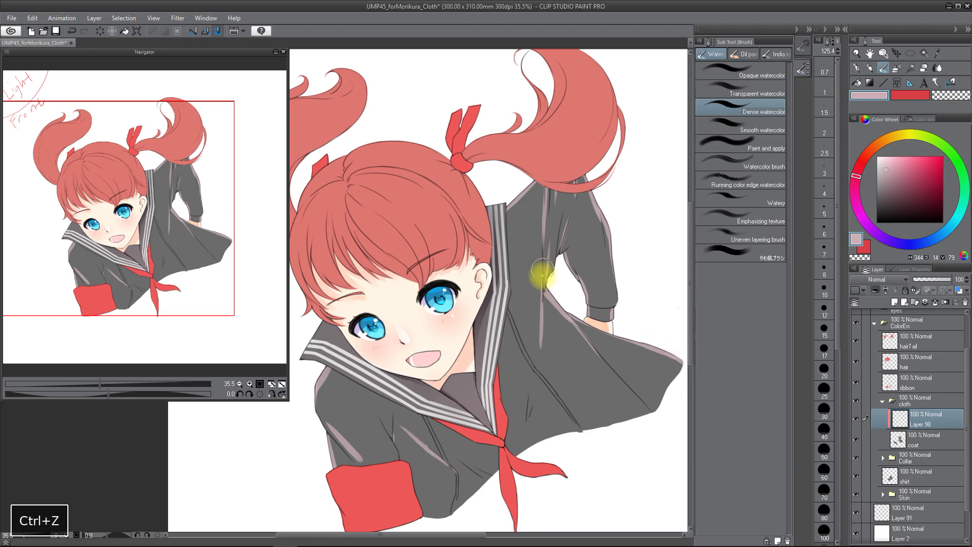
Try light strokes on the fold below the far underarm and on the lower coat, undoing the unwanted ones
left_click_drag(540, 311, 543, 256)
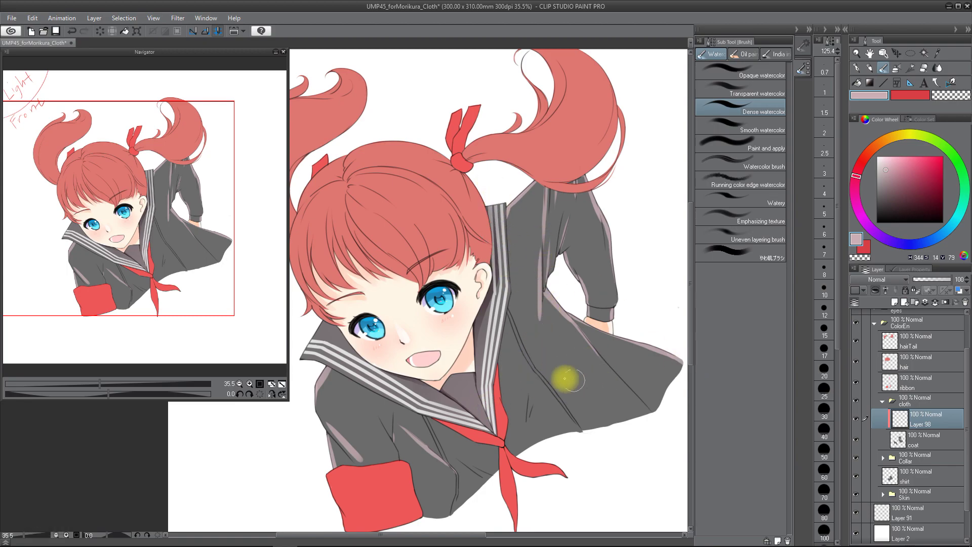
key("ctrl+z")
left_click_drag(540, 377, 592, 439)
key("ctrl+z")
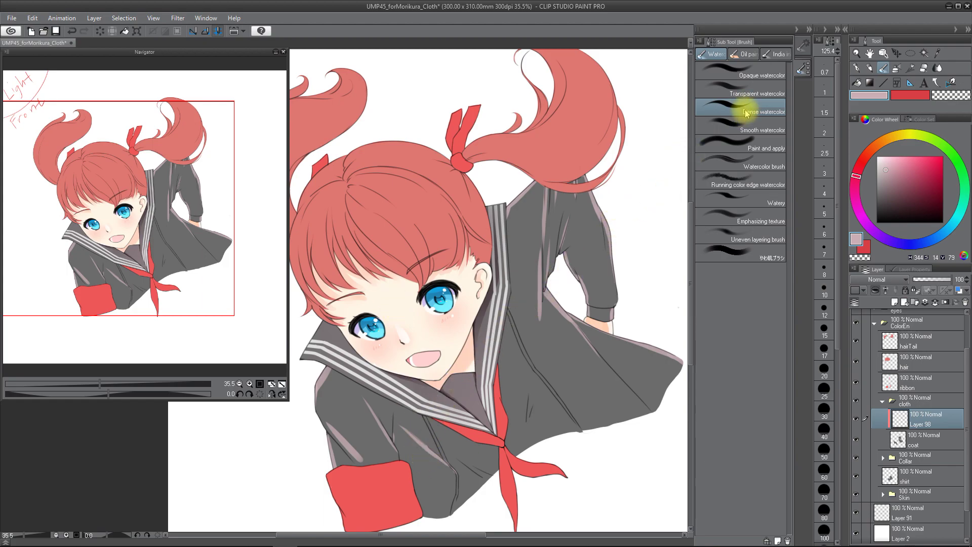
Soften and extend the near shoulder and sleeve highlights with Transparent watercolor, alternating between transparent colour and the light greyish pink
left_click(748, 90)
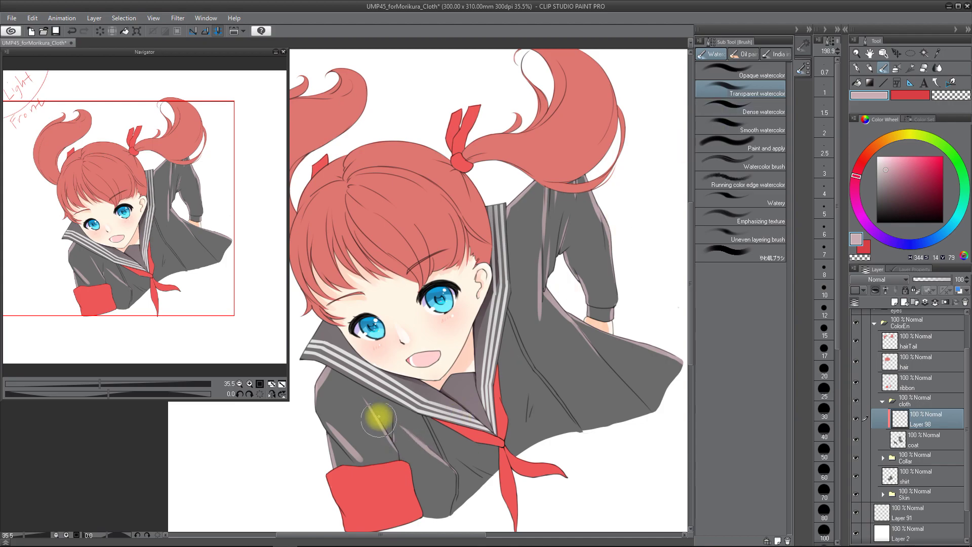
key("space")
left_click_drag(382, 383, 447, 358)
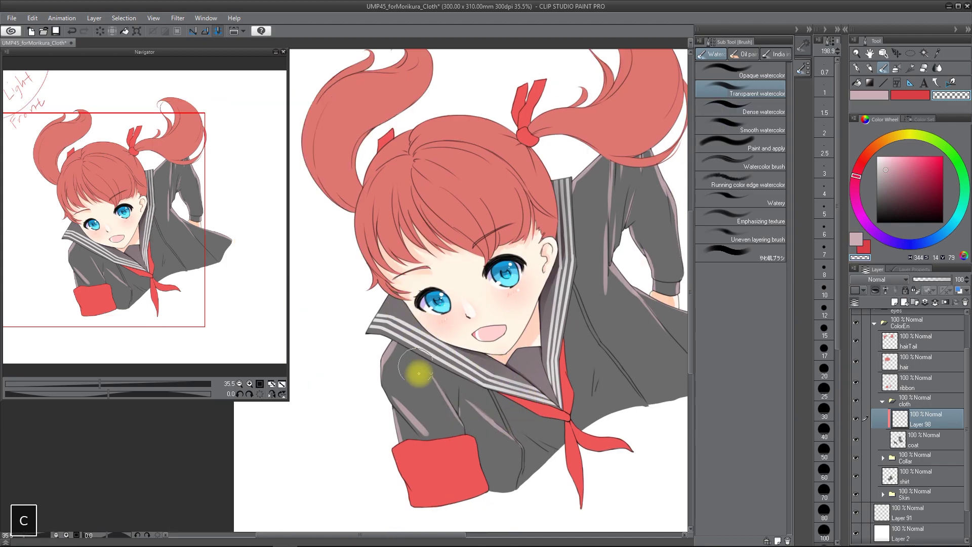
mouse_move(425, 412)
left_mouse_down()
mouse_move(401, 402)
mouse_move(397, 351)
mouse_move(426, 432)
mouse_move(445, 396)
mouse_move(460, 410)
mouse_move(398, 386)
left_mouse_up()
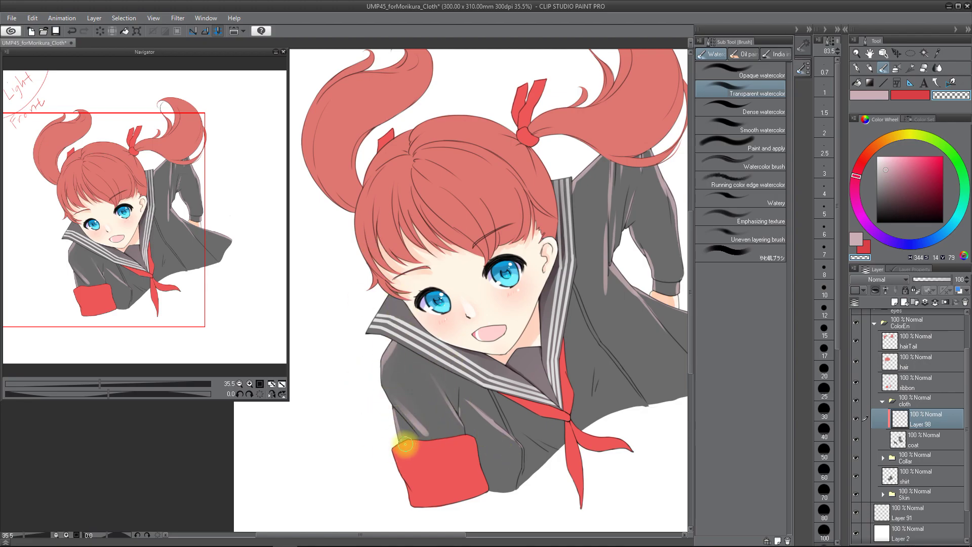
key("c")
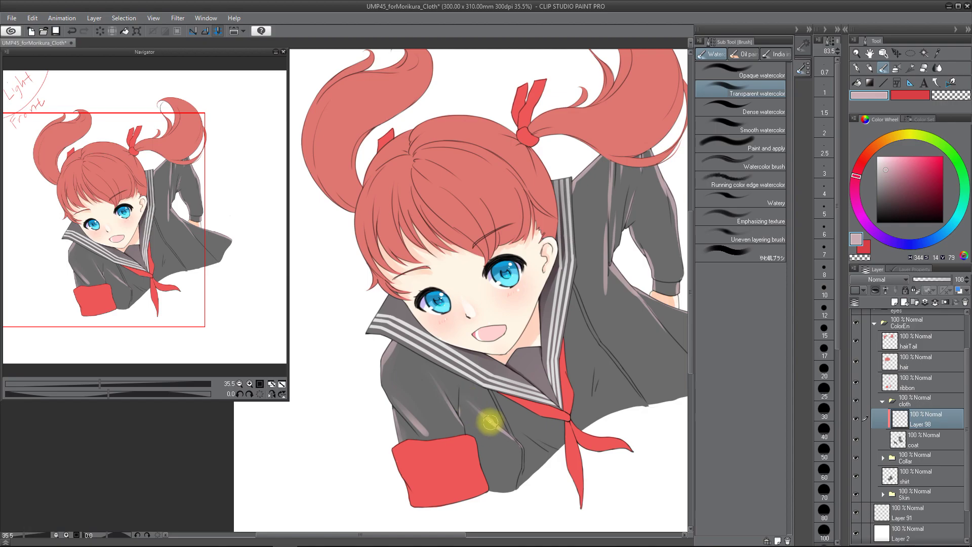
left_click_drag(511, 390, 432, 437)
Blend faint light over the far shoulder, far sleeve and coat body with Transparent watercolor at brush size 128.0
left_click_drag(535, 354, 524, 351)
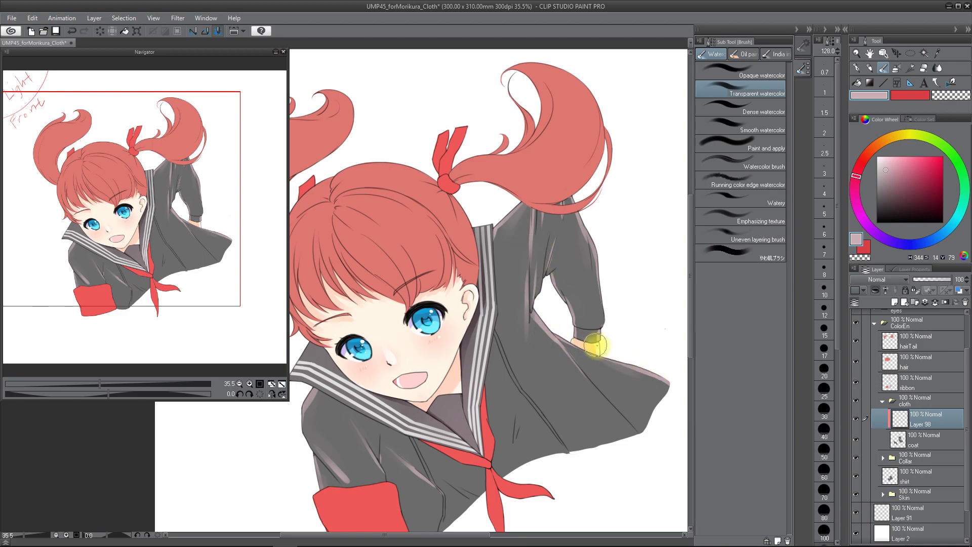
left_click_drag(412, 434, 470, 422)
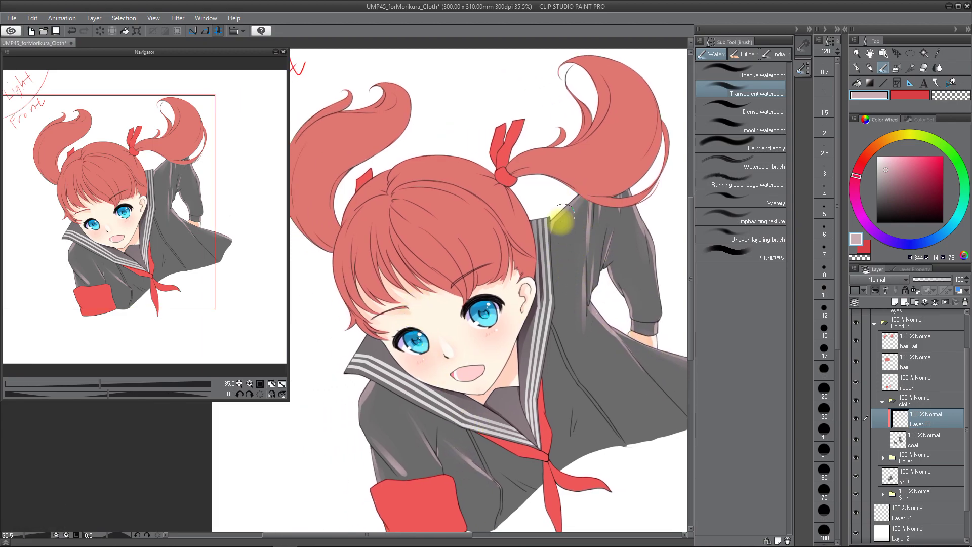
left_click_drag(538, 404, 510, 359)
scroll(533, 398, "down", 2)
scroll(534, 398, "up", 1)
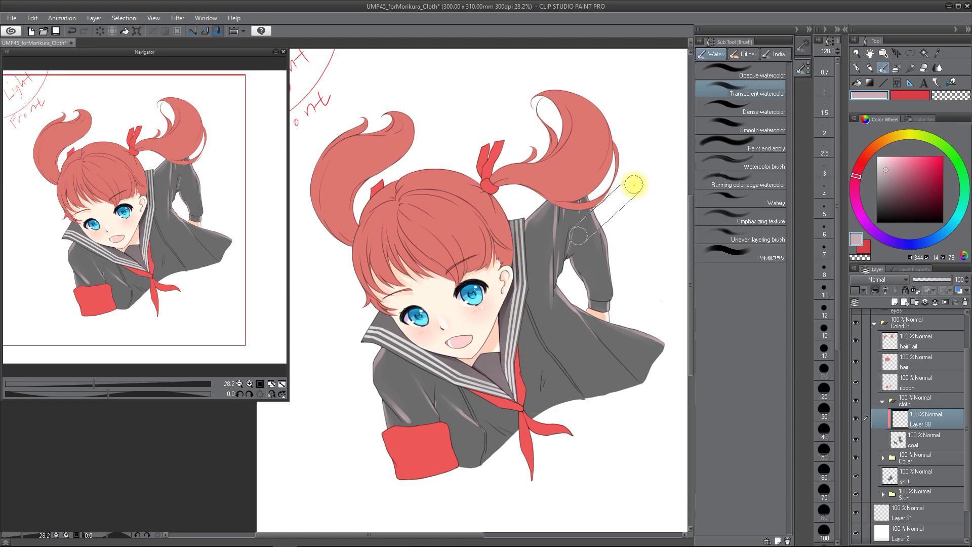
Add another clipped layer above the coat highlights and choose the Soft airbrush with a pale orange
key("shift+n")
key("a")
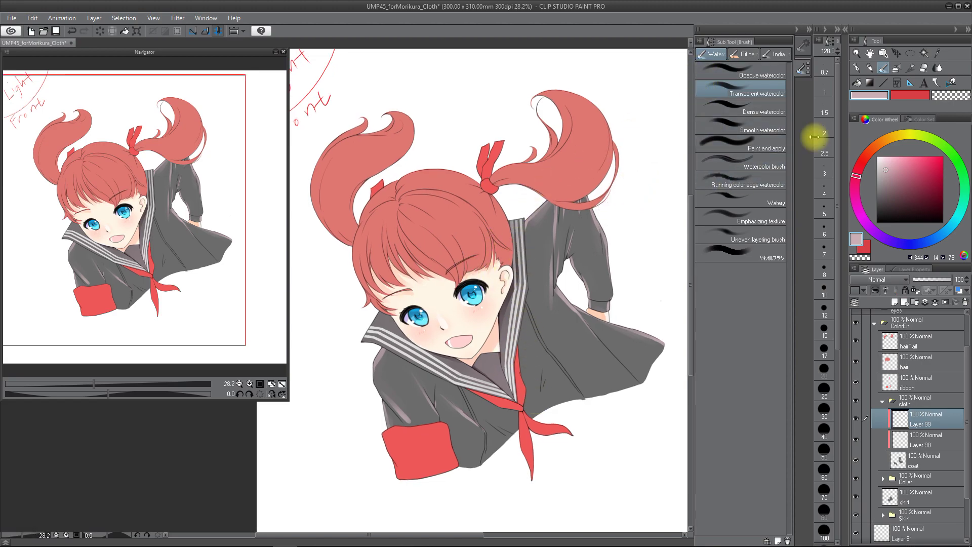
left_click(896, 67)
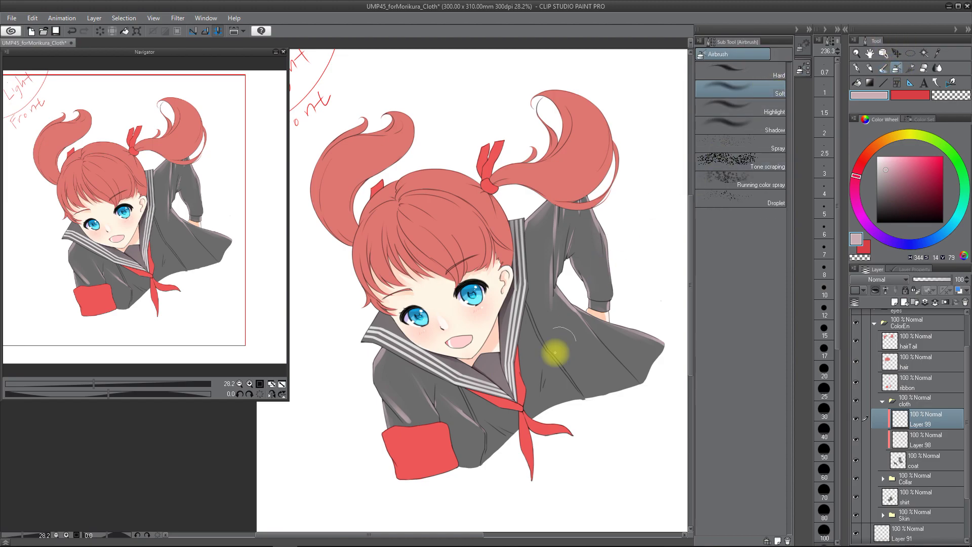
left_click(856, 172)
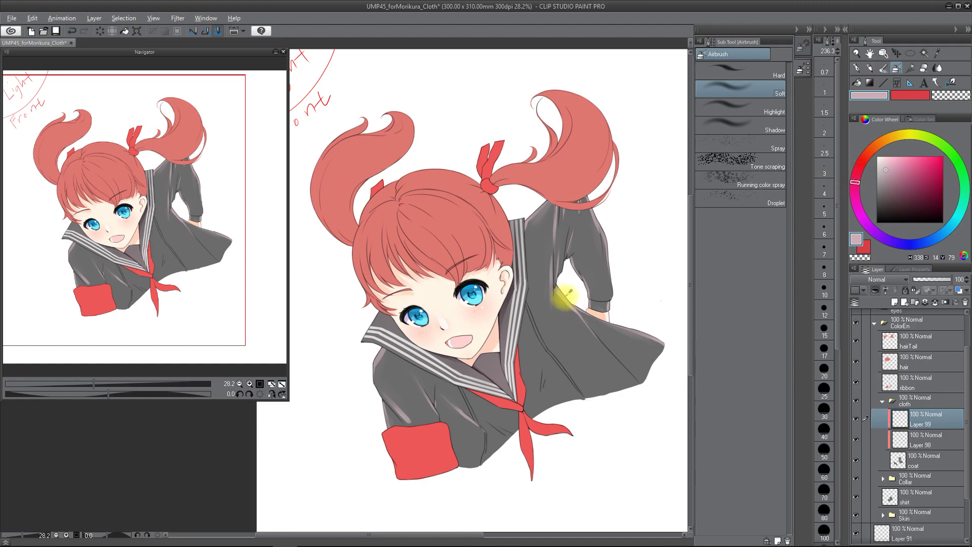
left_click(885, 173)
left_click_drag(859, 173, 879, 147)
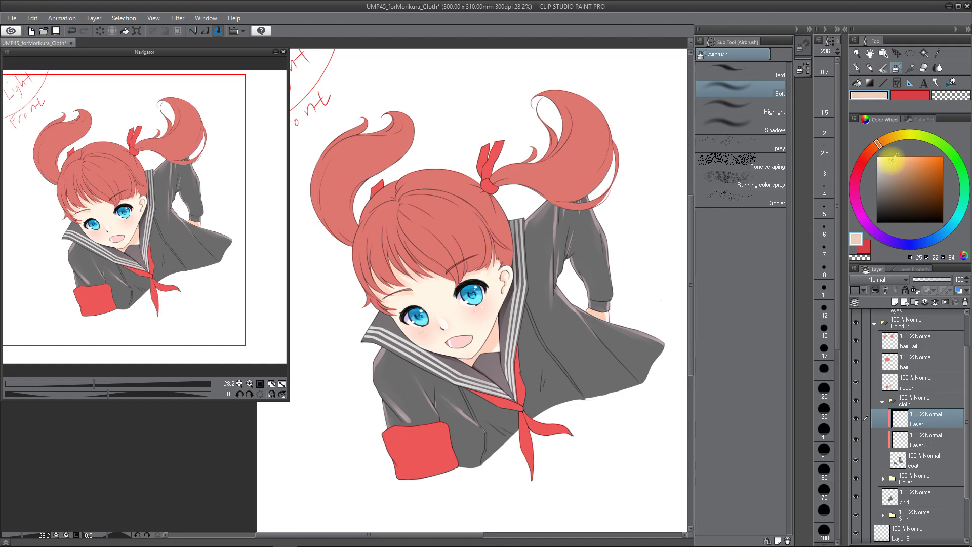
Airbrush a faint warm glow along the coat's edges and the far shoulder, undoing the unwanted stroke
key("ctrl+z")
left_click_drag(380, 424, 384, 421)
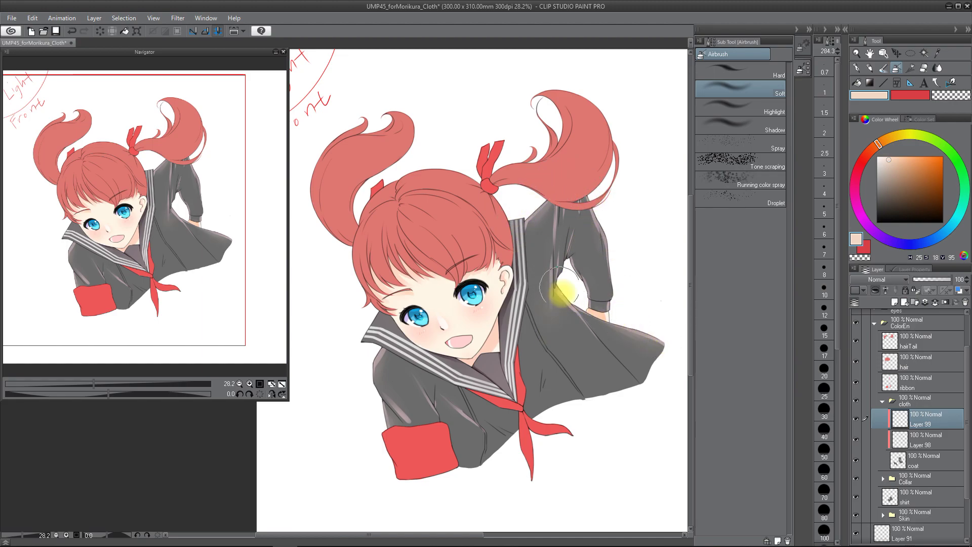
left_click_drag(541, 287, 565, 298)
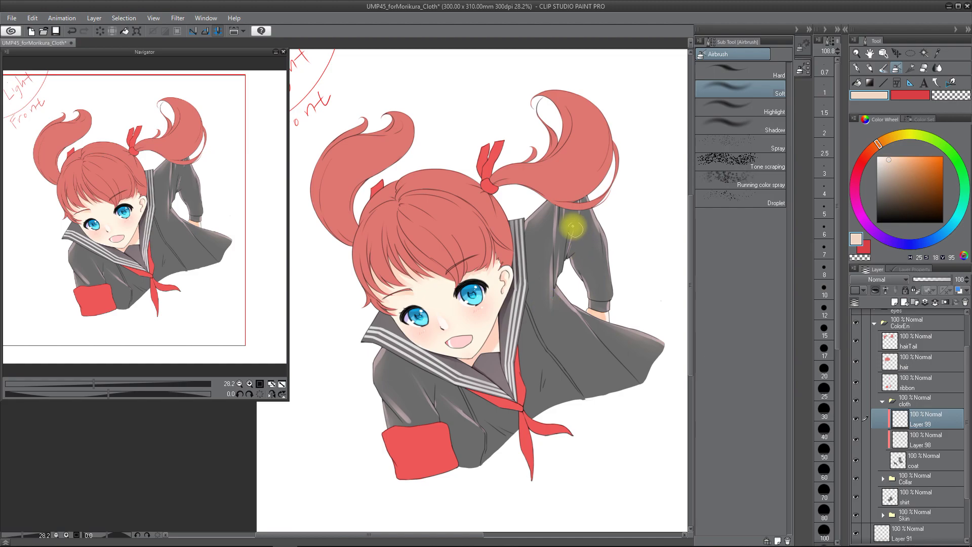
Add a clipped layer set to Multiply and choose Dense watercolor with the grey sampled from the coat
key("ctrl+shift+n")
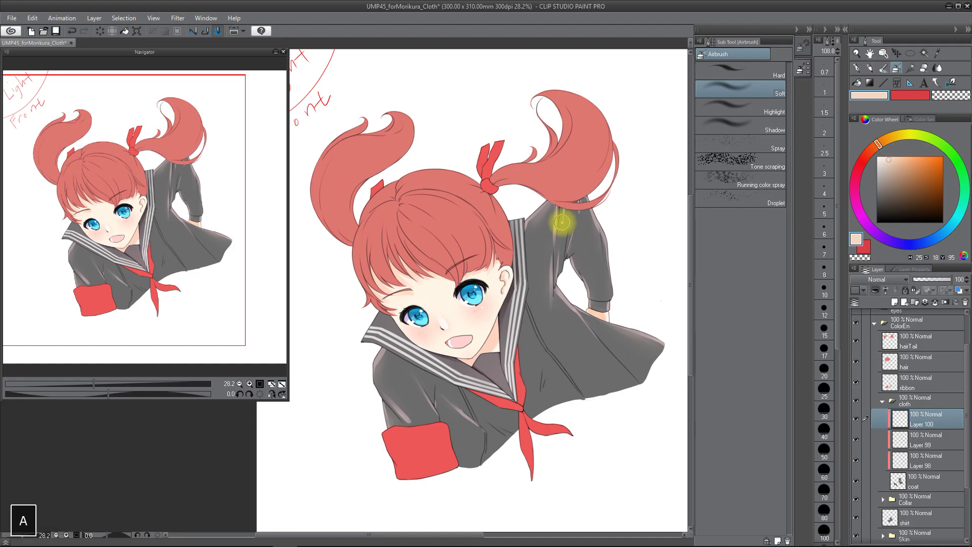
left_click(890, 279)
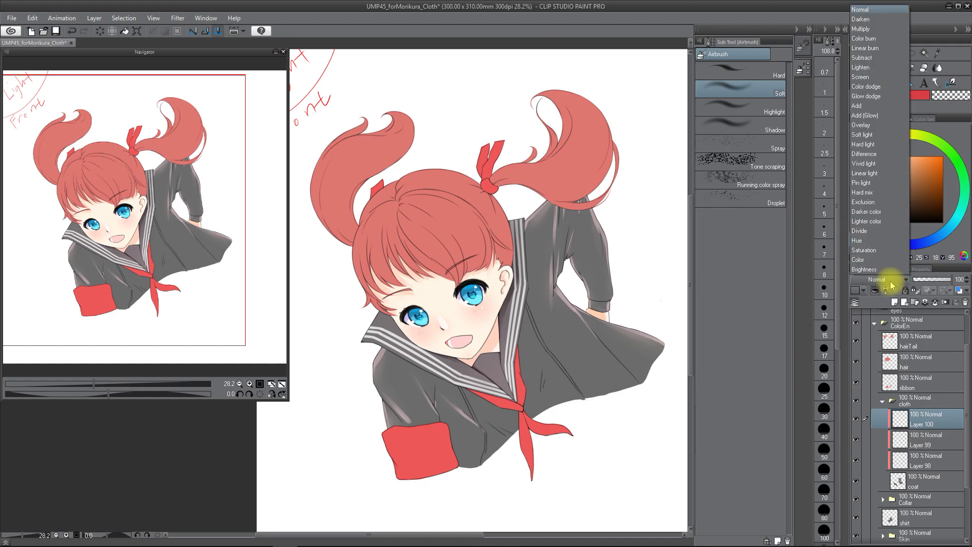
left_click(871, 29)
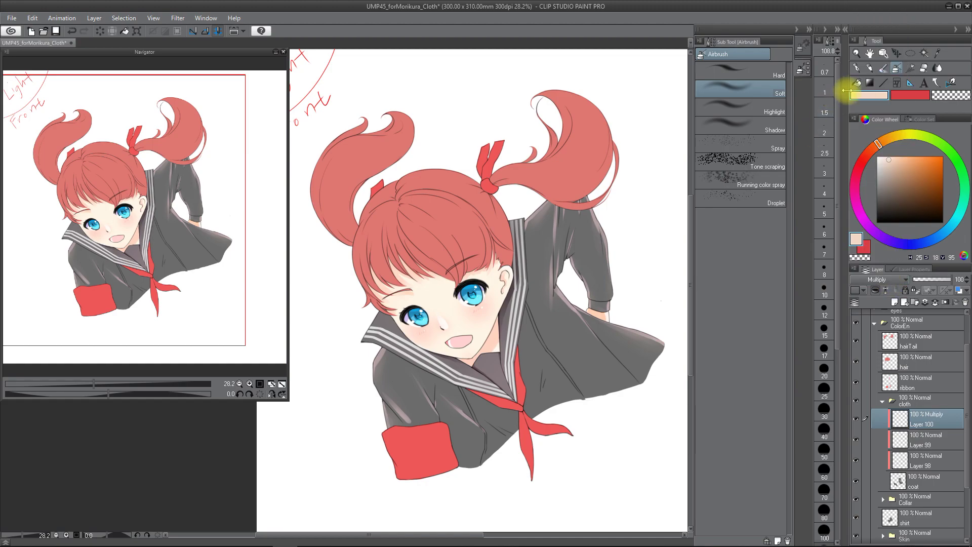
left_click(883, 68)
left_click(749, 109)
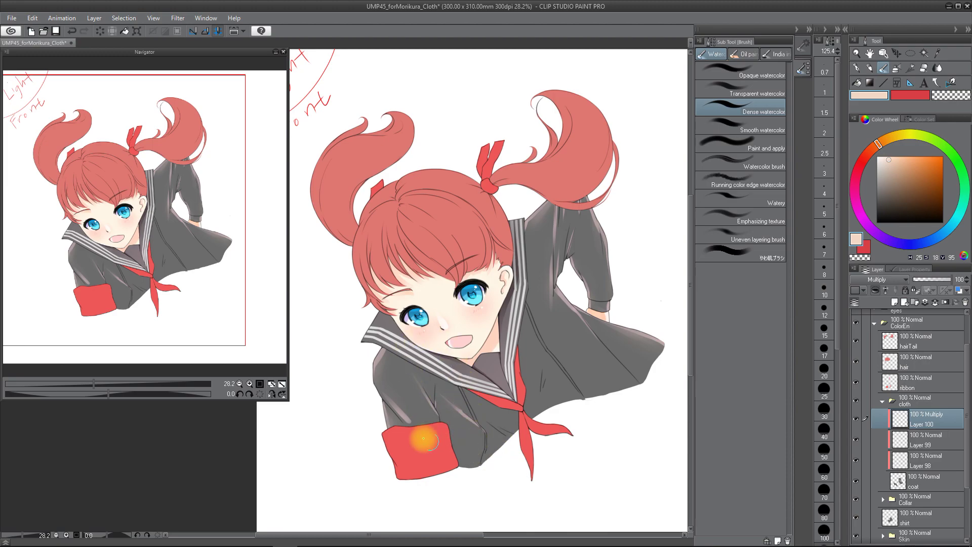
scroll(458, 423, "up", 2)
left_click(524, 429, "alt")
Shade the underside of the near sleeve beside the armband, undoing the strokes that miss
mouse_move(527, 454)
left_mouse_down()
mouse_move(538, 540)
mouse_move(485, 443)
mouse_move(505, 466)
mouse_move(532, 468)
left_mouse_up()
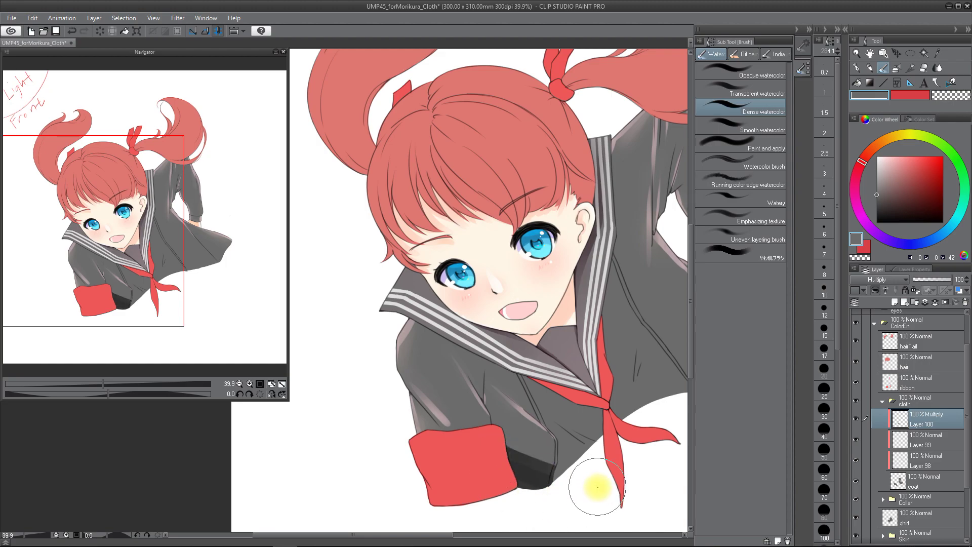
left_click_drag(465, 452, 430, 433)
key("ctrl+z")
key("ctrl+z")
key("ctrl+z")
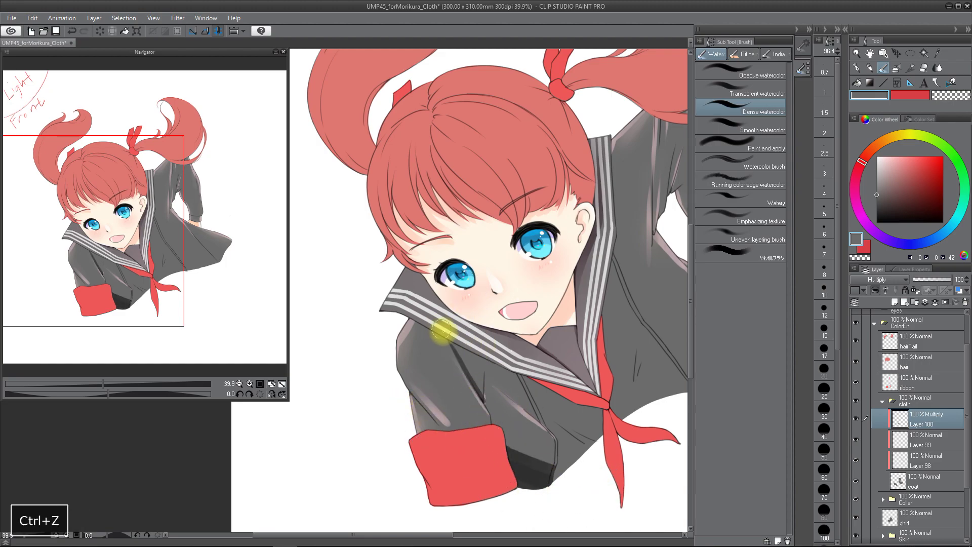
Paint dark fold strokes on the near sleeve above the armband at brush size 96.4, redoing one that misses
left_click_drag(481, 392, 481, 340)
key("ctrl+z")
left_click_drag(481, 375, 483, 396)
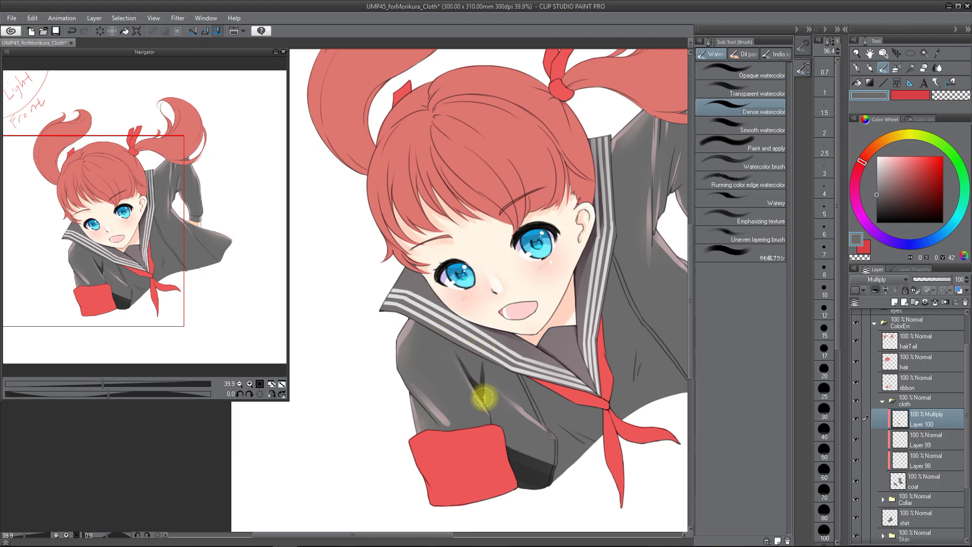
Paint dark fold shadows at the far shoulder and underarm, undoing the unwanted strokes
key("space")
left_click_drag(569, 371, 447, 479)
key("ctrl+z")
left_click_drag(533, 329, 538, 234)
mouse_move(546, 304)
left_mouse_down()
mouse_move(561, 222)
mouse_move(557, 253)
left_mouse_up()
key("ctrl+z")
key("ctrl+z")
key("ctrl+z")
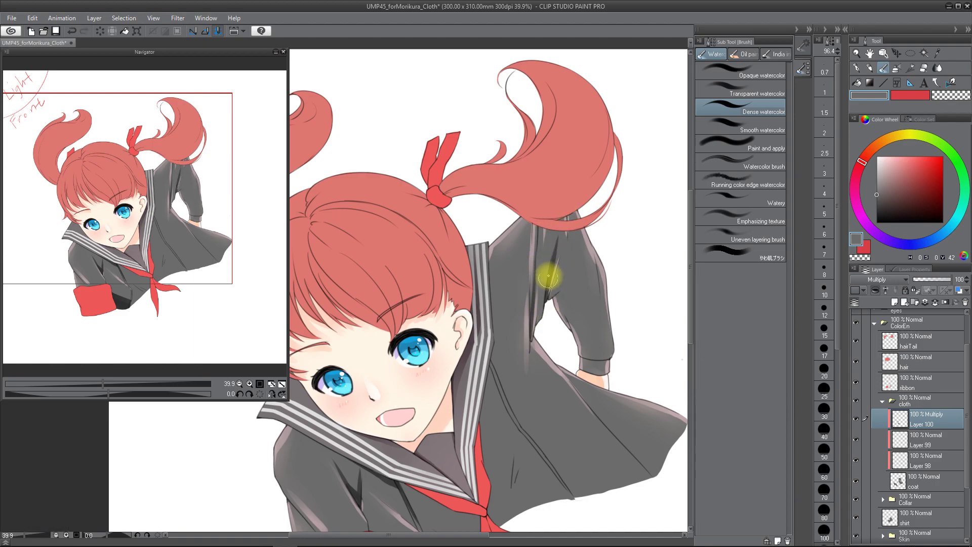
Shade the folds of the coat's flared tail with dark strokes running to the hem, redoing the ones that miss
mouse_move(566, 377)
left_mouse_down()
mouse_move(640, 454)
mouse_move(677, 466)
left_mouse_up()
key("ctrl+z")
key("space")
mouse_move(596, 414)
left_mouse_down()
mouse_move(535, 373)
mouse_move(607, 414)
left_mouse_up()
key("ctrl+z")
key("ctrl+z")
left_click_drag(526, 356, 635, 469)
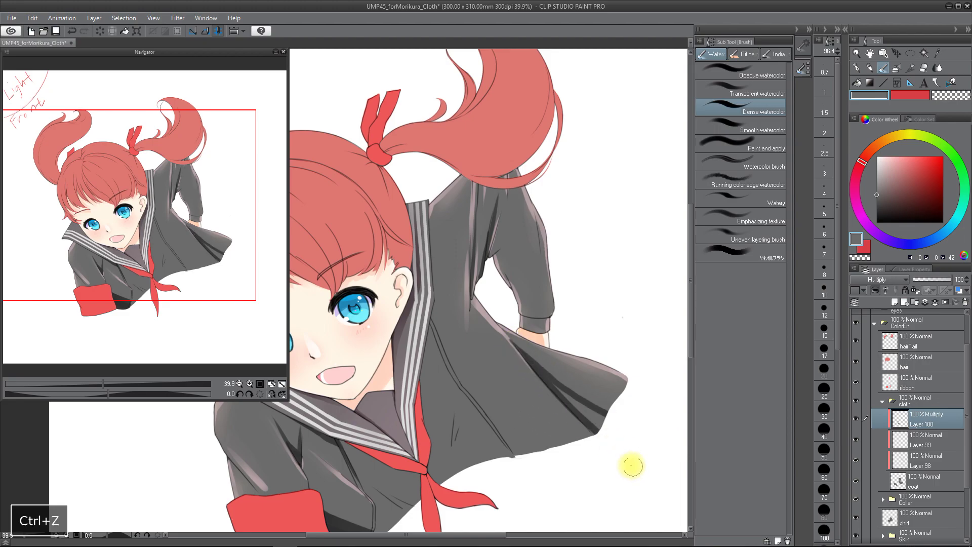
Paint a dark fold stroke down the coat body below the far underarm, undoing the strokes that miss
key("space")
left_click_drag(462, 375, 503, 393)
key("ctrl+z")
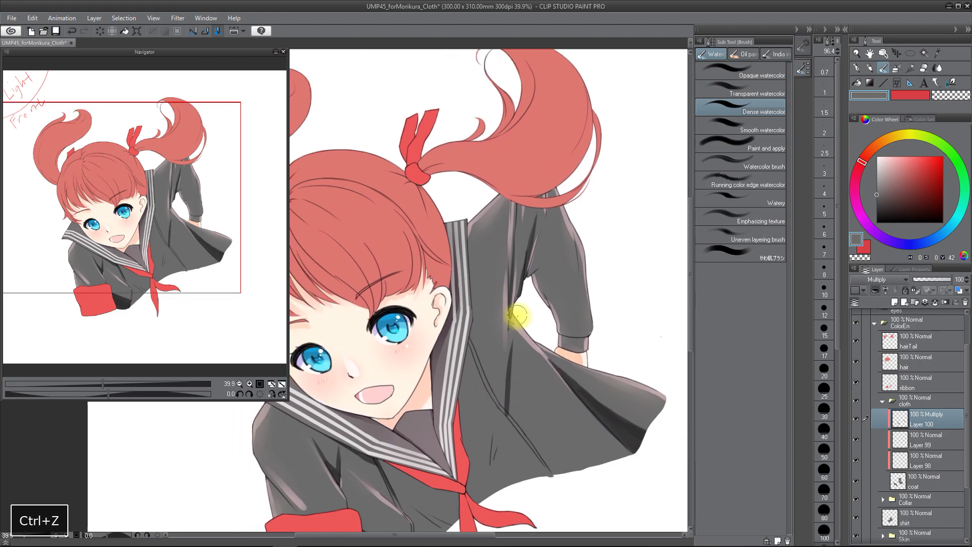
left_click_drag(508, 355, 514, 412)
key("ctrl+z")
left_click_drag(508, 344, 518, 391)
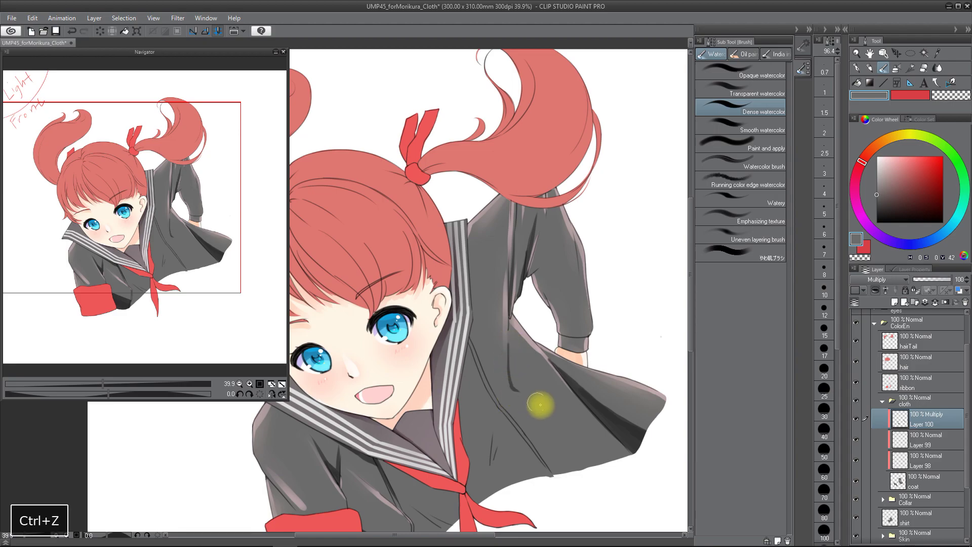
key("ctrl+z")
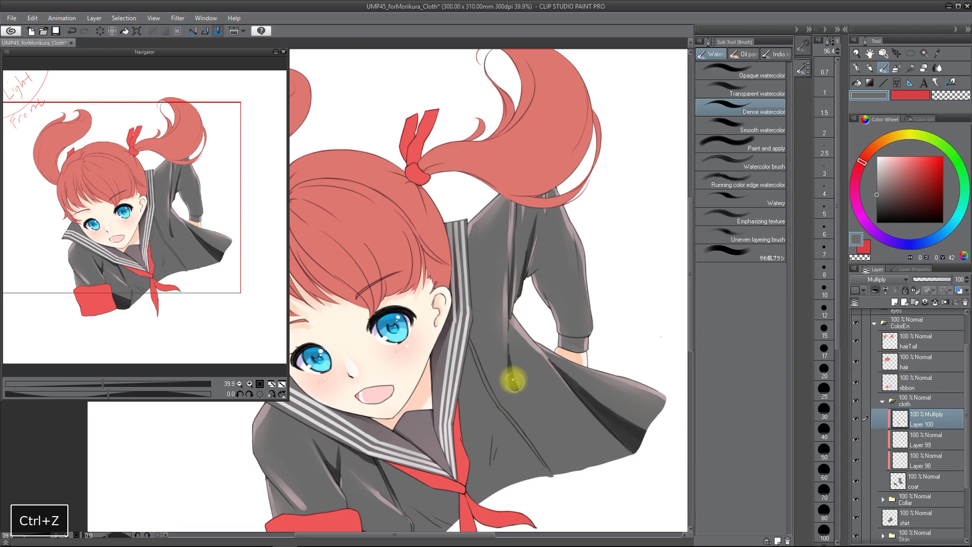
Shade the coat along the outer edge of the striped collar with dark strokes, undoing the ones that miss
key("space")
left_click_drag(466, 245, 480, 273)
key("ctrl+z")
mouse_move(481, 306)
left_mouse_down()
mouse_move(485, 403)
mouse_move(536, 334)
mouse_move(571, 330)
left_mouse_up()
key("ctrl+z")
key("space")
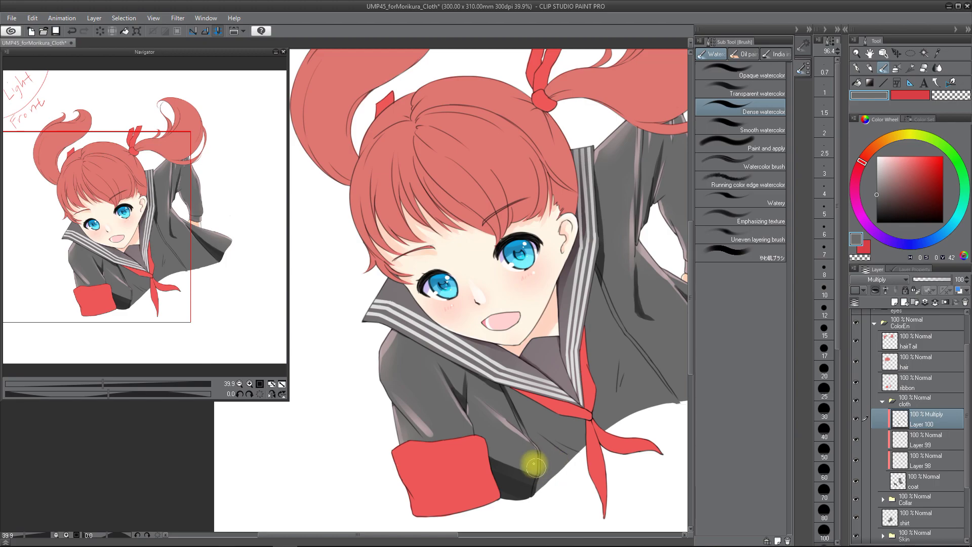
Soften the near sleeve's shading around the shoulder and elbow with the Transparent watercolor brush, reducing its size to 79.8
left_click(761, 97)
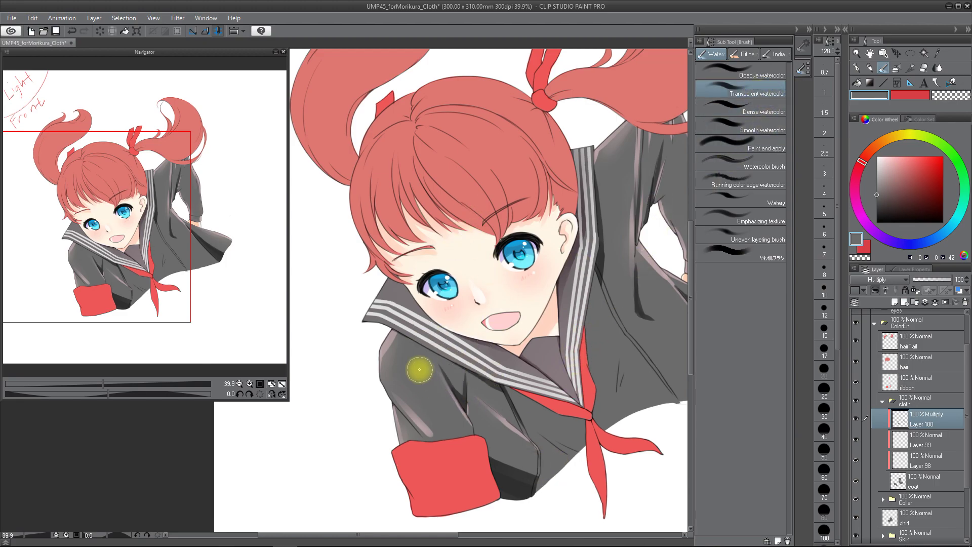
left_click_drag(445, 373, 438, 362)
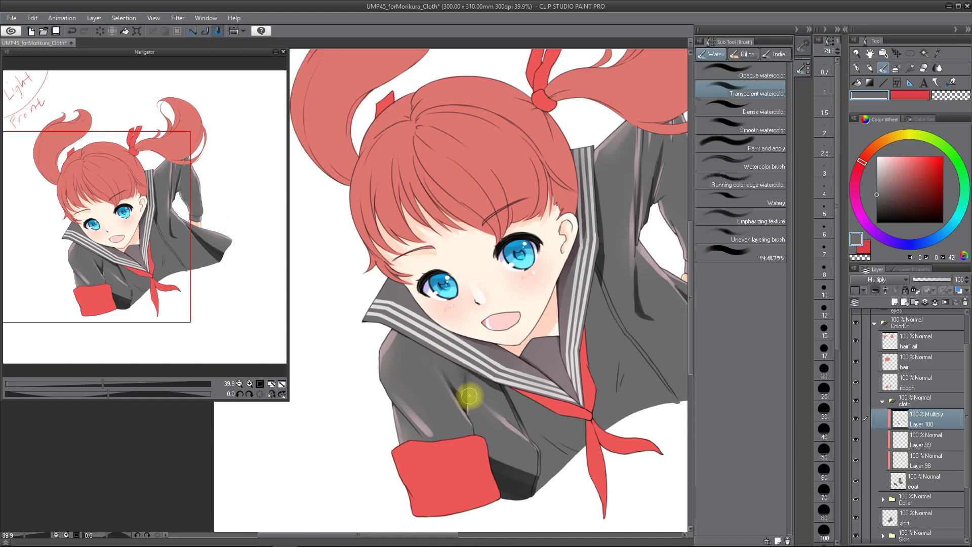
mouse_move(526, 487)
left_mouse_down()
mouse_move(481, 474)
mouse_move(539, 501)
left_mouse_up()
left_click_drag(481, 466, 549, 494)
mouse_move(443, 461)
left_mouse_down()
mouse_move(507, 481)
mouse_move(494, 494)
left_mouse_up()
key("space")
left_click_drag(615, 437, 533, 457)
Blend broad soft shadows over the coat body and flared tail with a larger Transparent watercolor brush, undoing unwanted strokes
left_click_drag(547, 328, 555, 328)
left_click_drag(574, 341, 554, 324)
key("space")
mouse_move(681, 386)
left_mouse_down()
mouse_move(617, 382)
mouse_move(635, 397)
mouse_move(567, 349)
left_mouse_up()
key("ctrl+z")
key("ctrl+z")
mouse_move(635, 395)
left_mouse_down()
mouse_move(587, 354)
mouse_move(630, 388)
mouse_move(531, 282)
left_mouse_up()
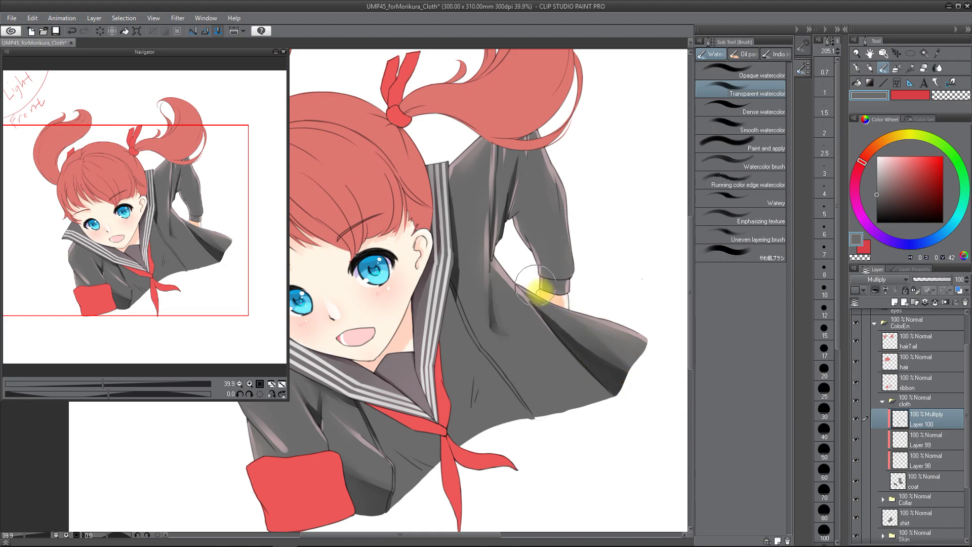
left_click_drag(609, 362, 592, 353)
mouse_move(645, 400)
left_mouse_down()
mouse_move(558, 325)
mouse_move(592, 402)
left_mouse_up()
Paint soft shading on the coat front beside the collar and seam at brush size 114.5
key("space")
left_click_drag(526, 303, 512, 302)
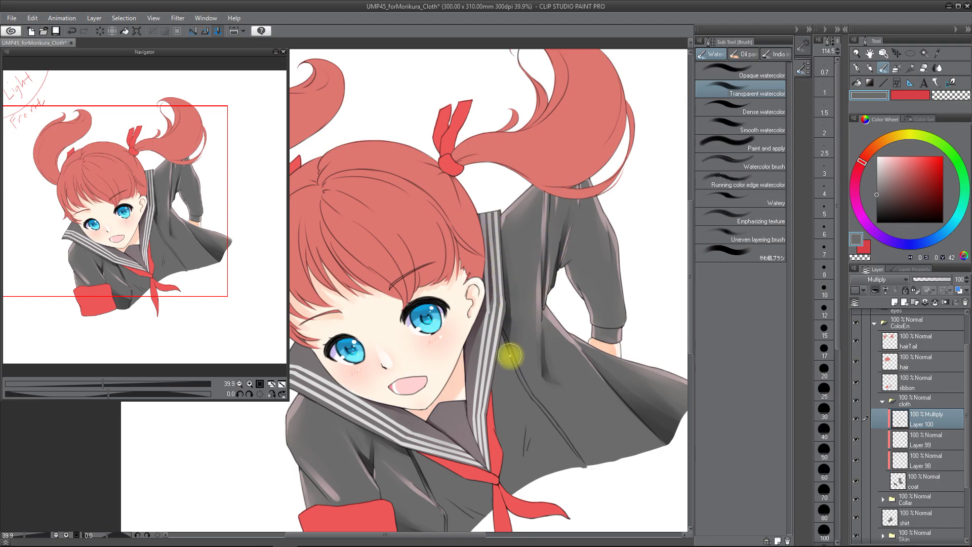
left_click_drag(510, 351, 547, 321)
key("alt+space")
left_click_drag(487, 356, 475, 299)
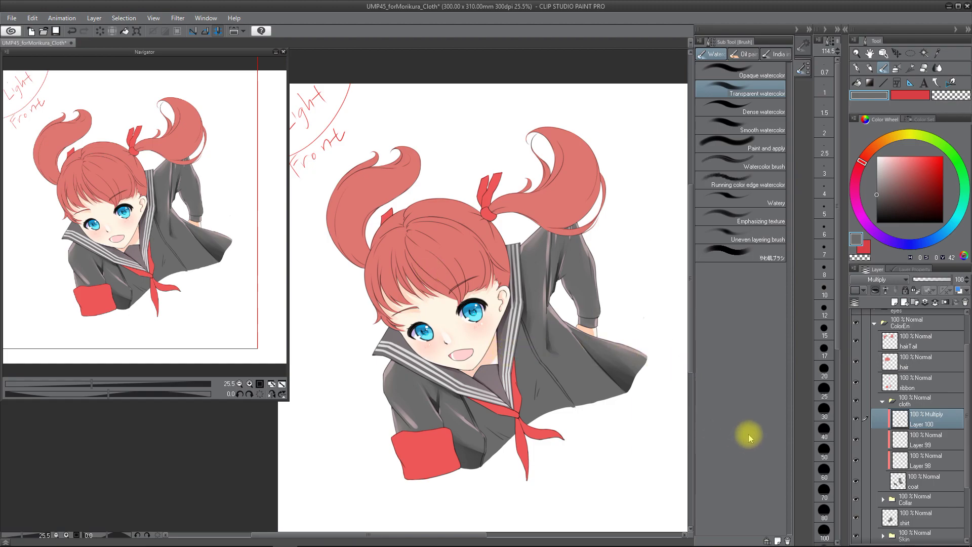
Adjust Layer 98 with Hue/Saturation/Luminosity, setting hue to 30 and brightness to -17
left_click(906, 464)
key("ctrl+u")
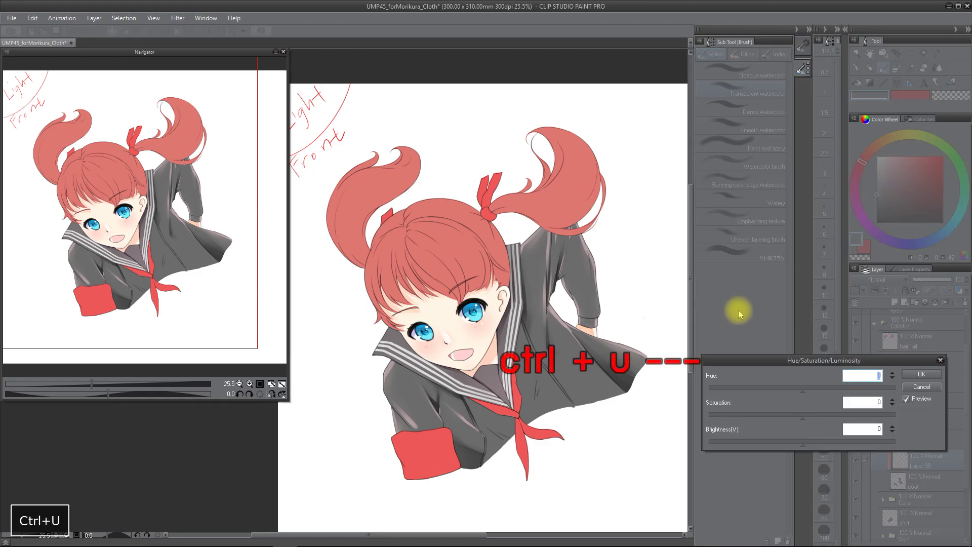
left_click_drag(785, 389, 818, 387)
left_click_drag(790, 442, 785, 444)
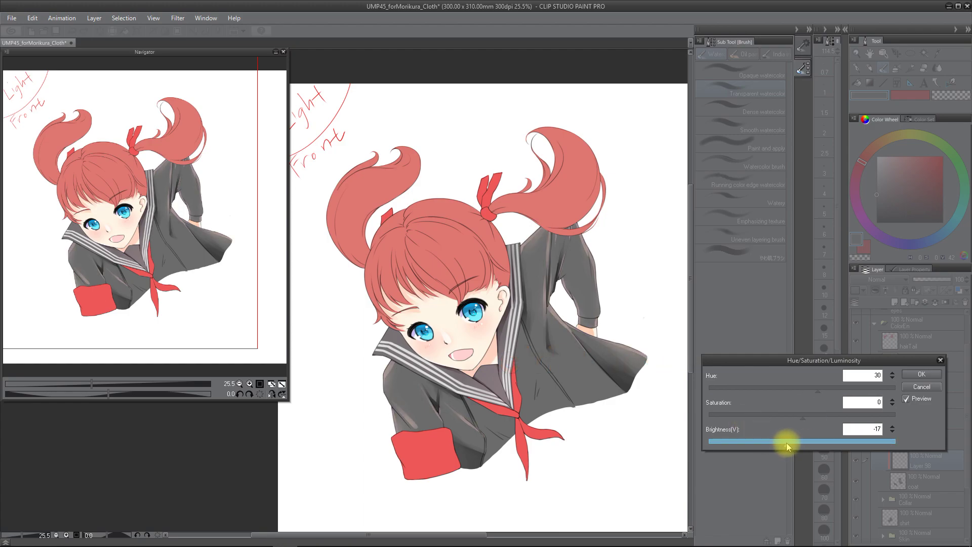
left_click(921, 373)
Raise the brightness of the Multiply shadow layer, Layer 100, to 15 with Hue/Saturation/Luminosity
left_click(921, 439)
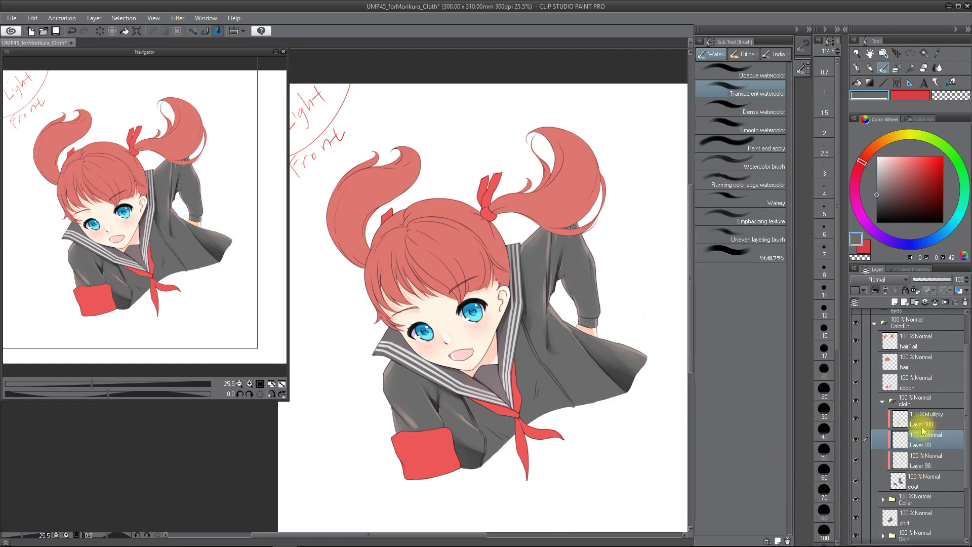
left_click(913, 419)
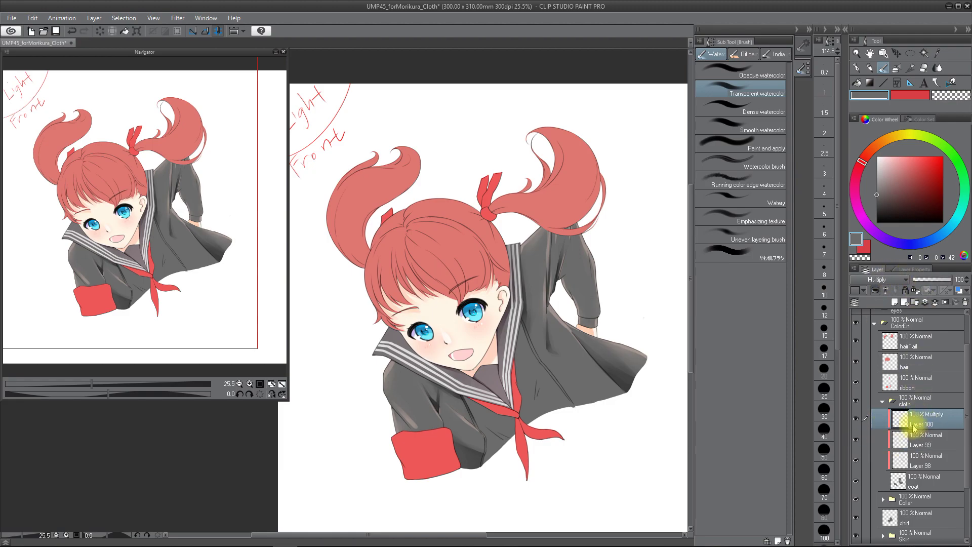
key("ctrl+u")
left_click_drag(798, 445, 813, 446)
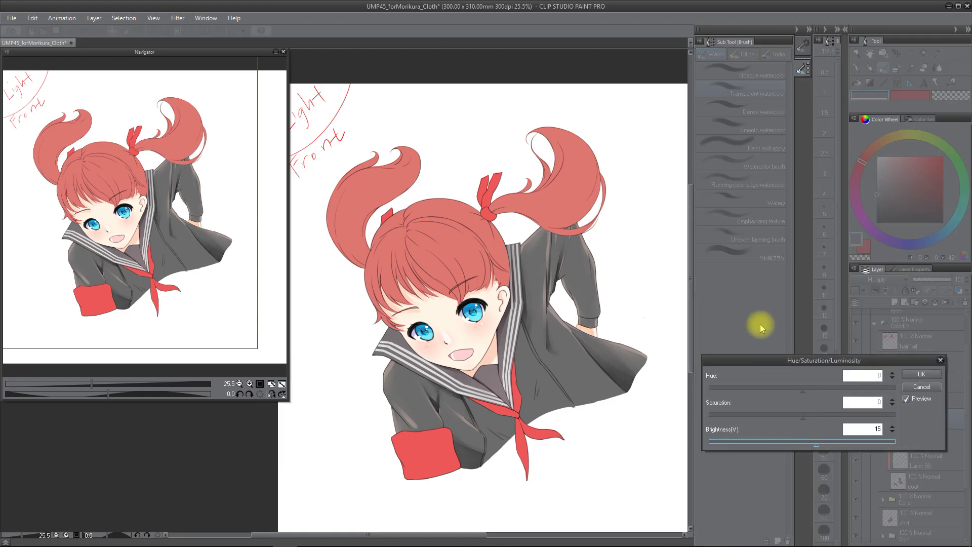
left_click(922, 373)
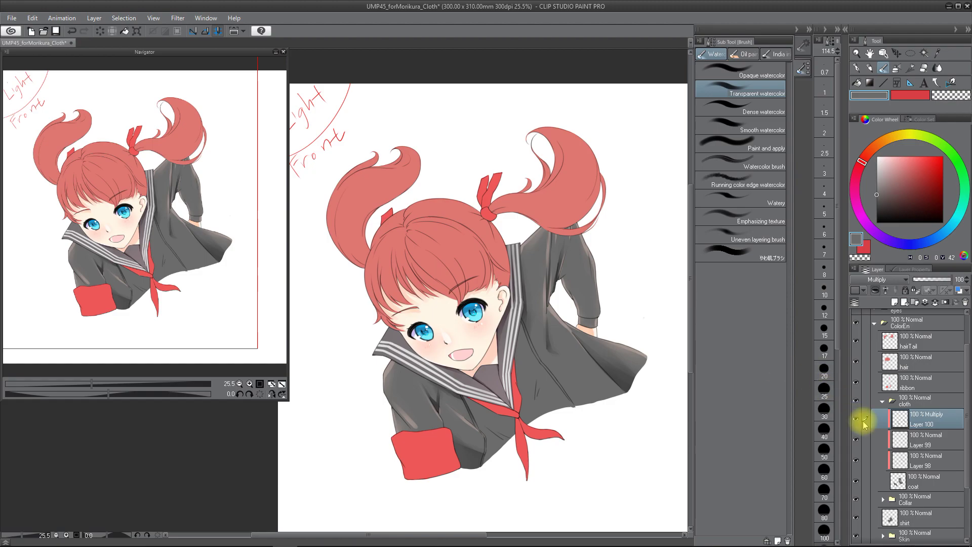
Collapse the cloth folder and put the ribbon layer into a new folder named "ribbon"
left_click(882, 401)
left_click(906, 387)
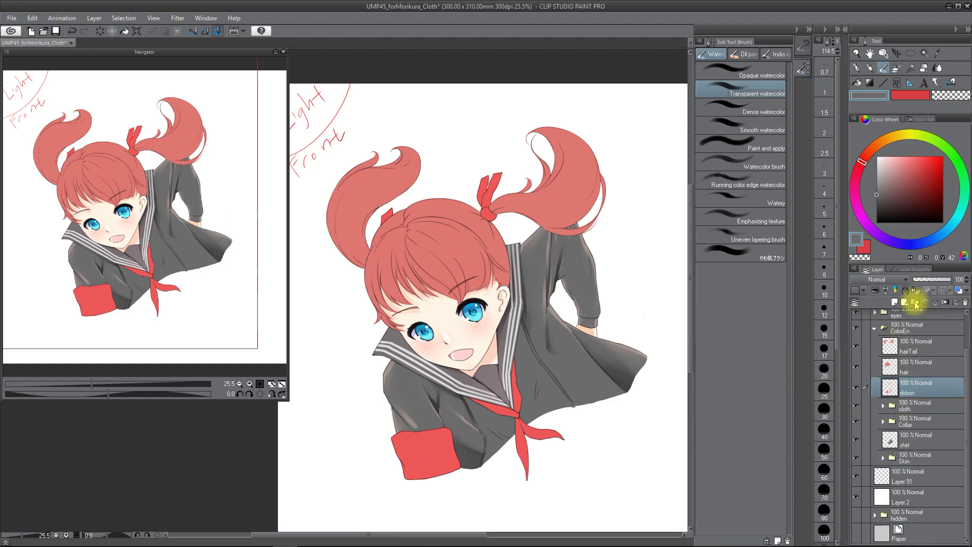
left_click(915, 302)
double_click(910, 387)
type("r")
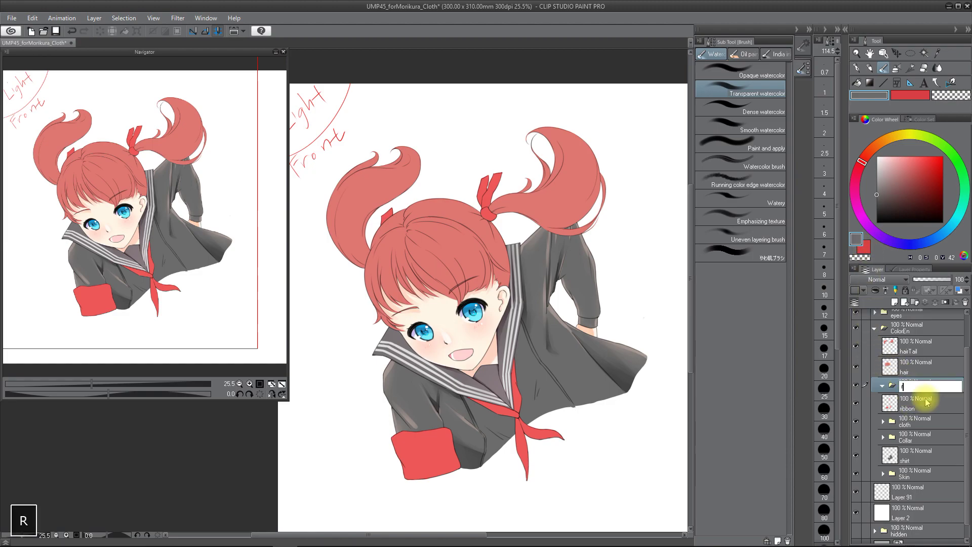
type("ibbon")
key("Return")
Add a new layer above the ribbon base layer and clip it to that layer
left_click(897, 400)
key("shift+n")
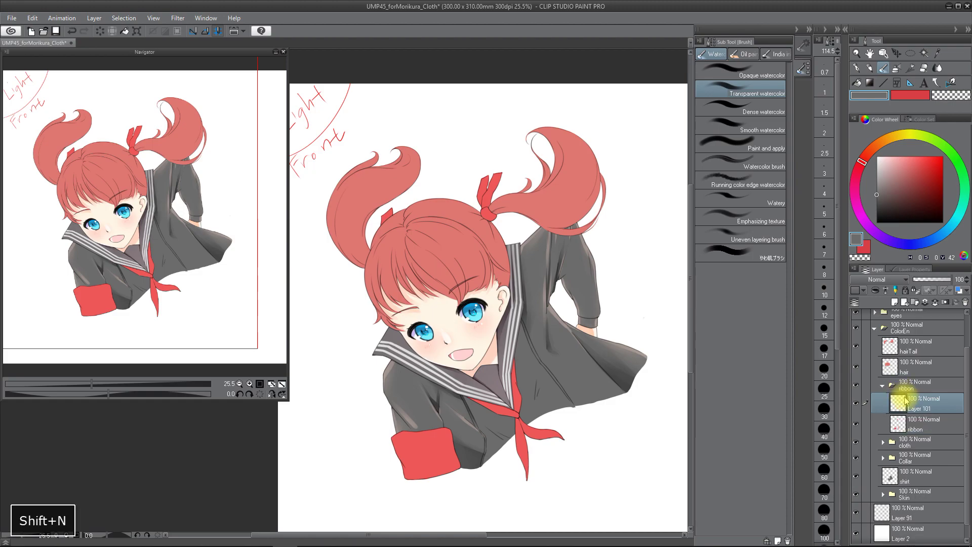
key("a")
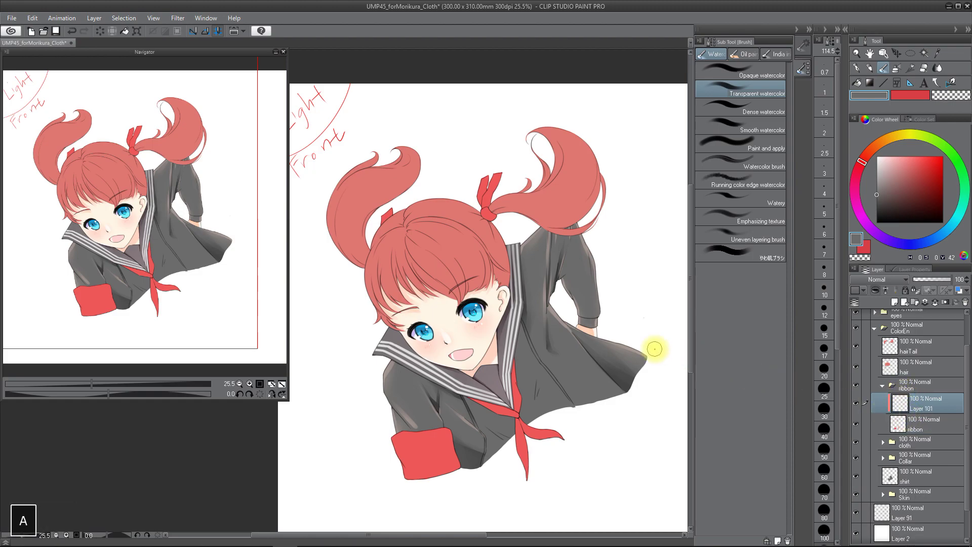
Choose the Dense watercolor brush and mix a light salmon highlight (H 12, S 36, V 98) from the neckerchief's sampled red
left_click(749, 112)
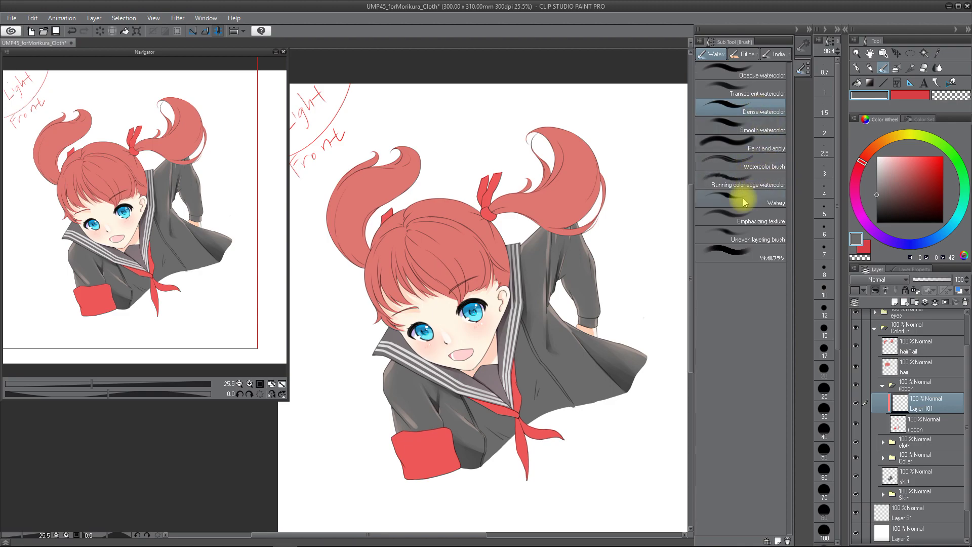
left_click(535, 429, "alt")
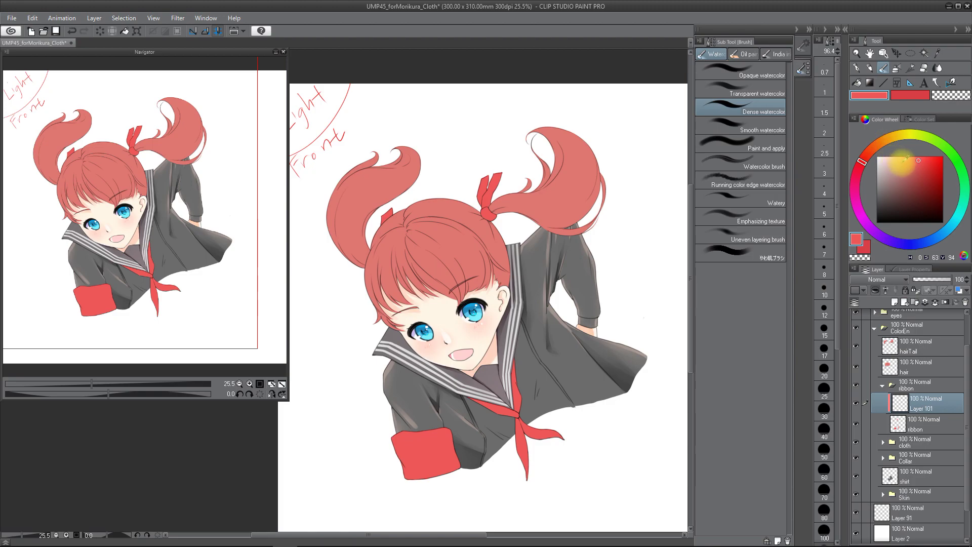
left_click(868, 152)
left_click(902, 158)
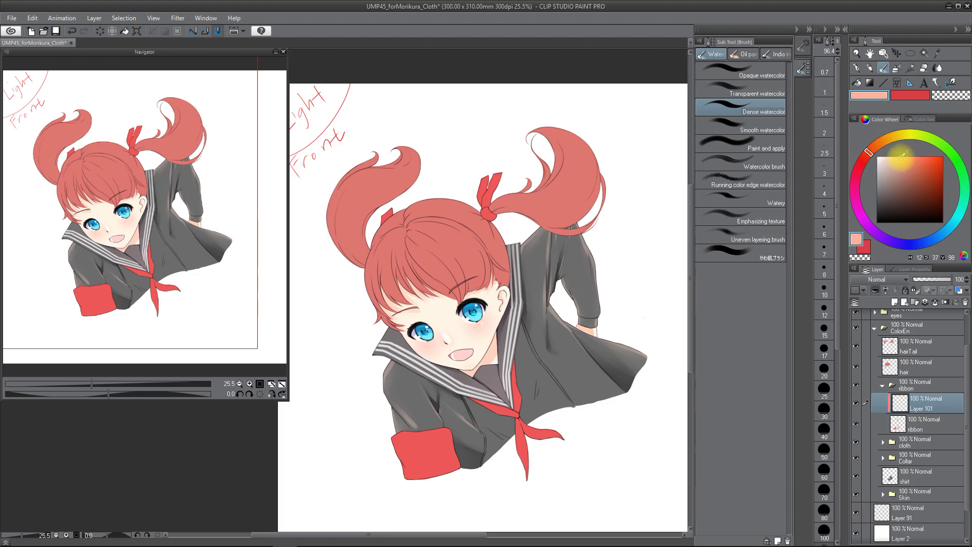
left_click_drag(901, 157, 899, 157)
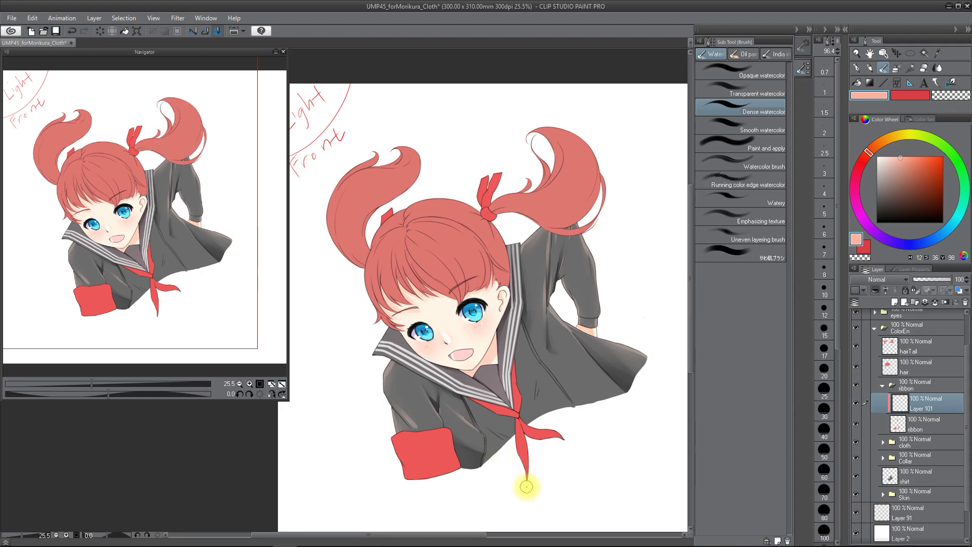
Paint light salmon highlights along the neckerchief's tails and upper bands, undoing the strokes that miss
key("ctrl+z")
key("ctrl+z")
key("ctrl+z")
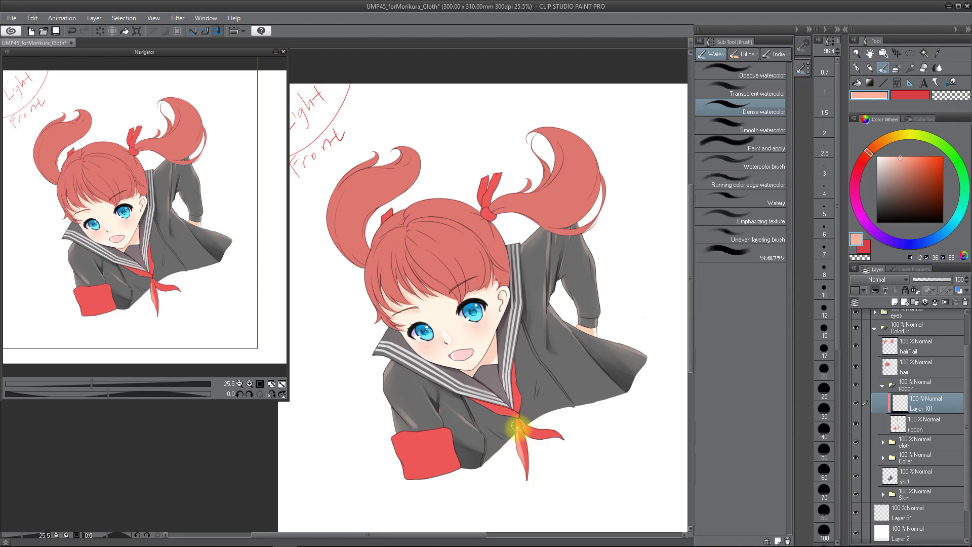
left_click_drag(511, 419, 513, 471)
key("ctrl+z")
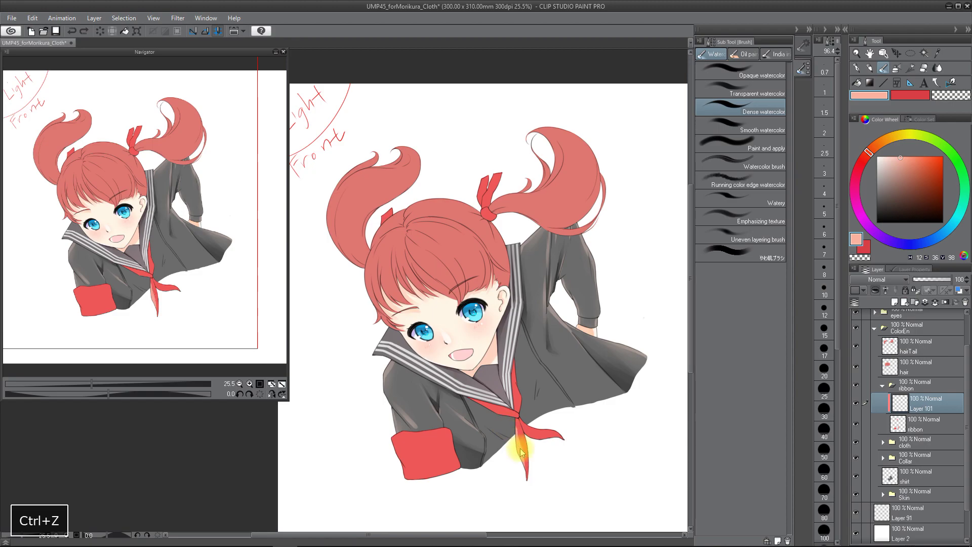
key("ctrl+z")
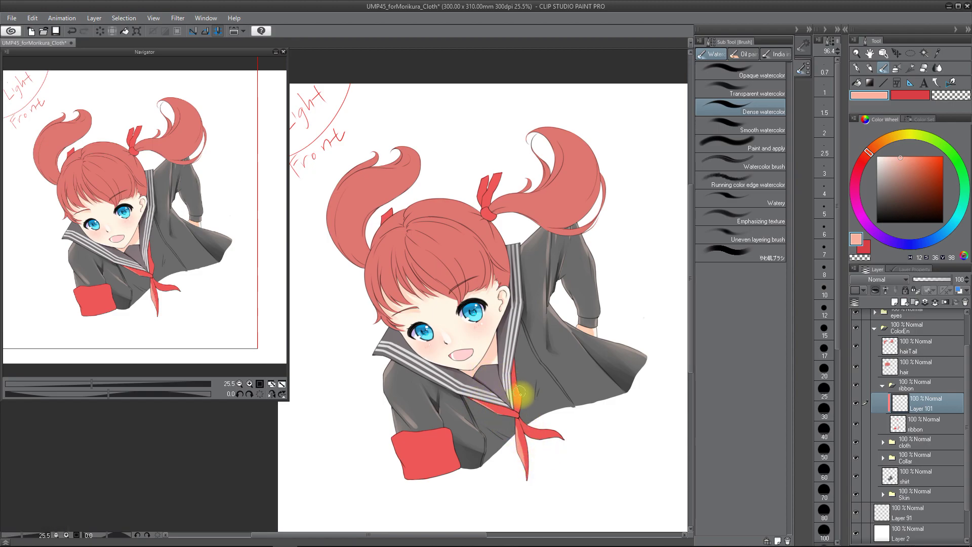
key("ctrl+z")
key("ctrl+z")
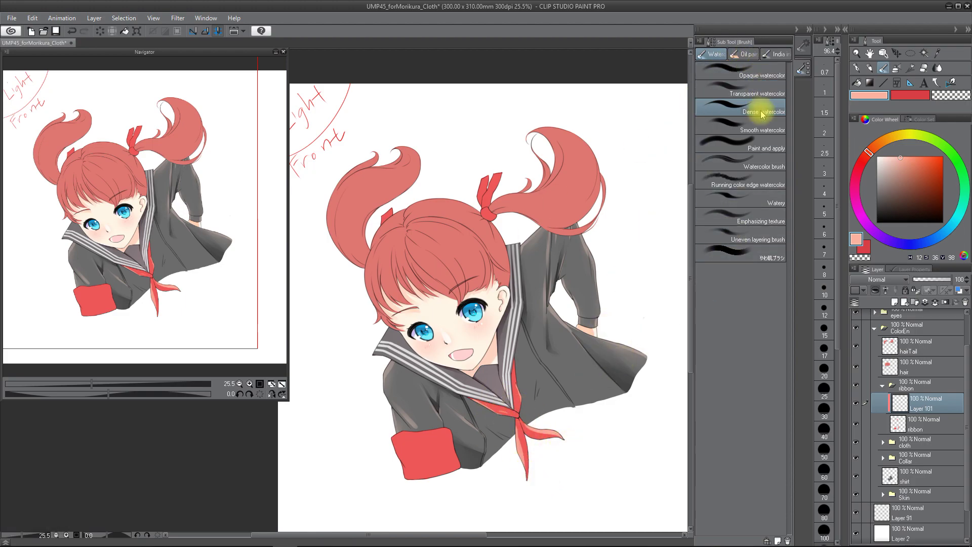
Soften the neckerchief highlights around the knot and tails with the Transparent watercolor brush at size 114.5
left_click(754, 87)
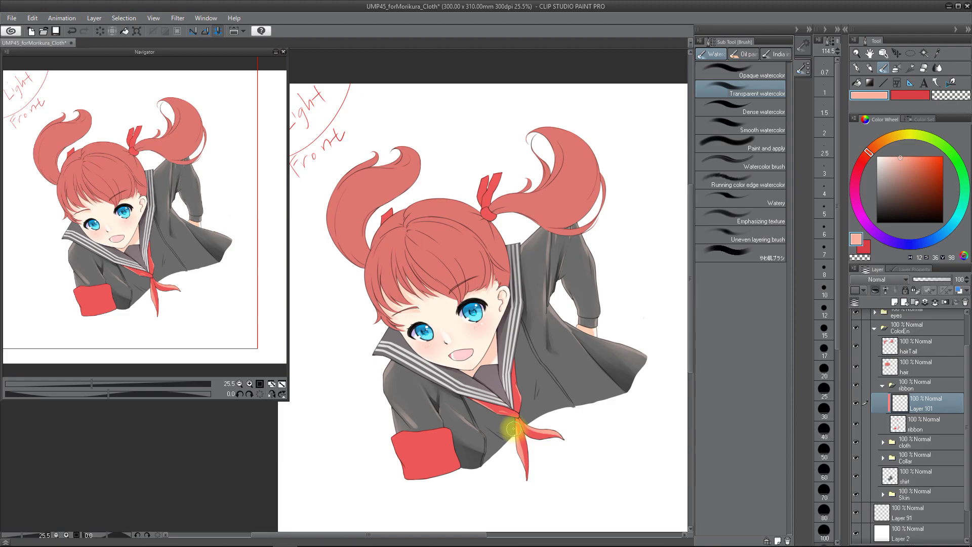
scroll(512, 442, "up", 2)
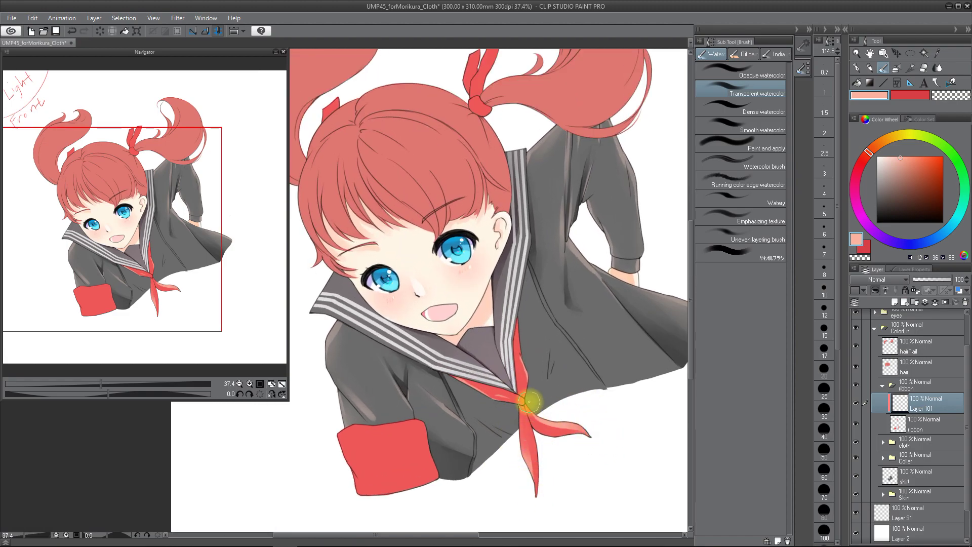
key("space")
left_click_drag(552, 407, 592, 420)
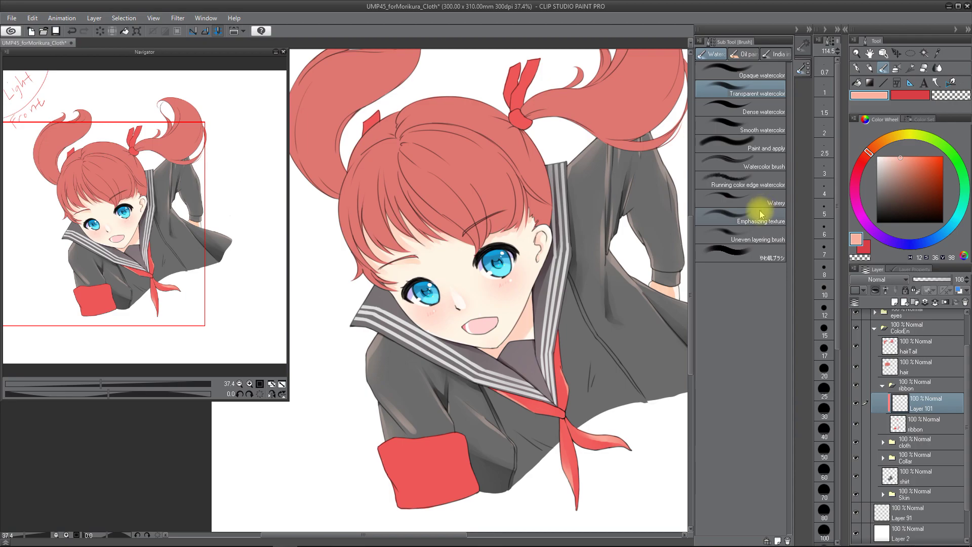
Refine the highlights on the neckerchief's upper bands and side tail with the Dense watercolor brush, undoing the strokes that miss
left_click(735, 110)
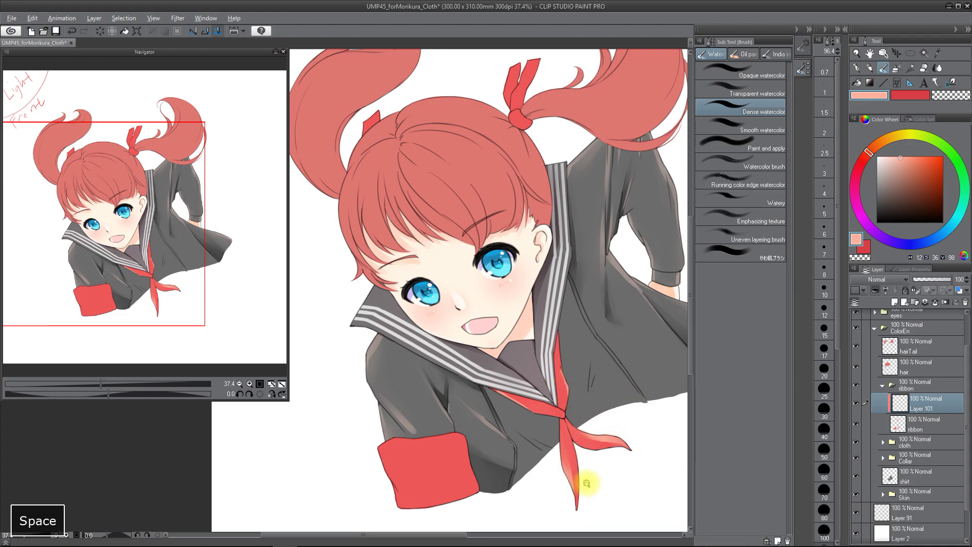
scroll(582, 481, "up", 2)
key("ctrl+z")
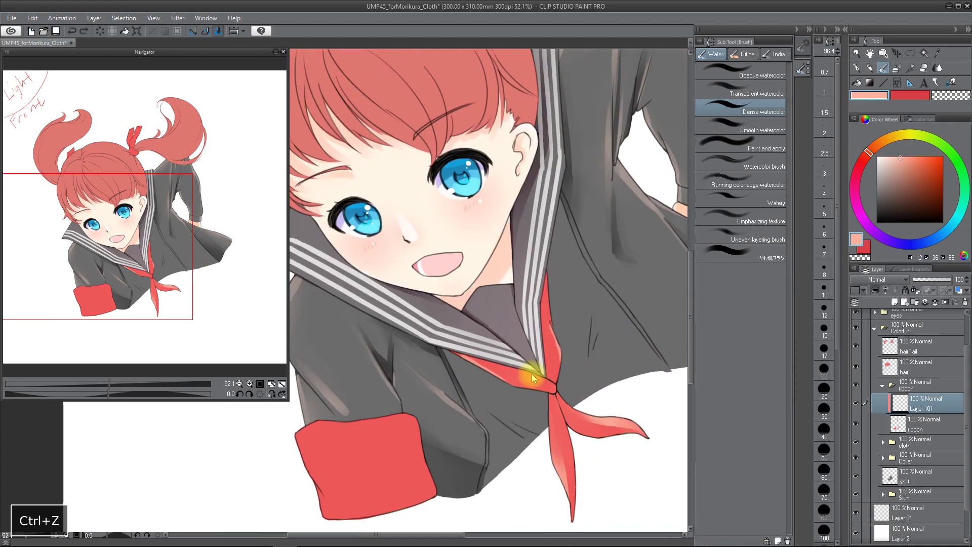
key("ctrl+z")
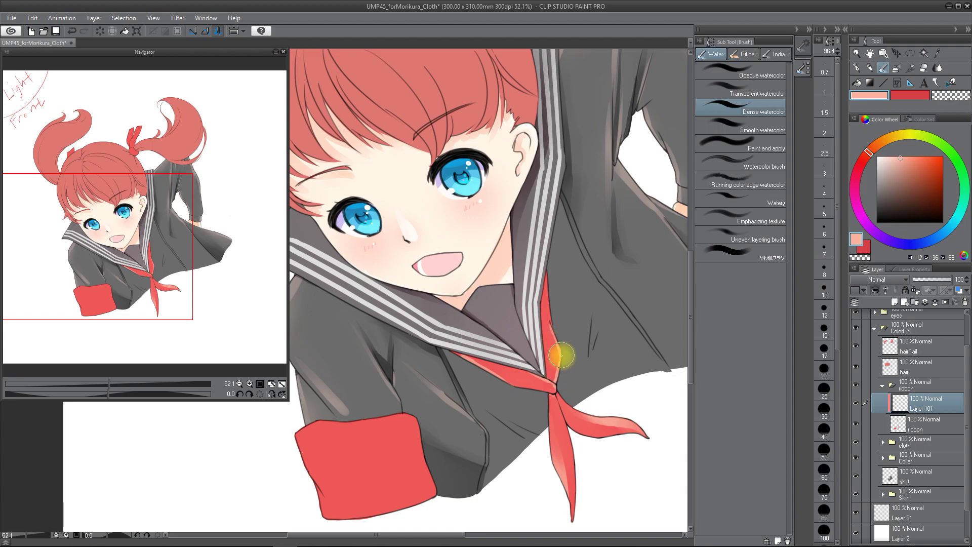
key("ctrl+z")
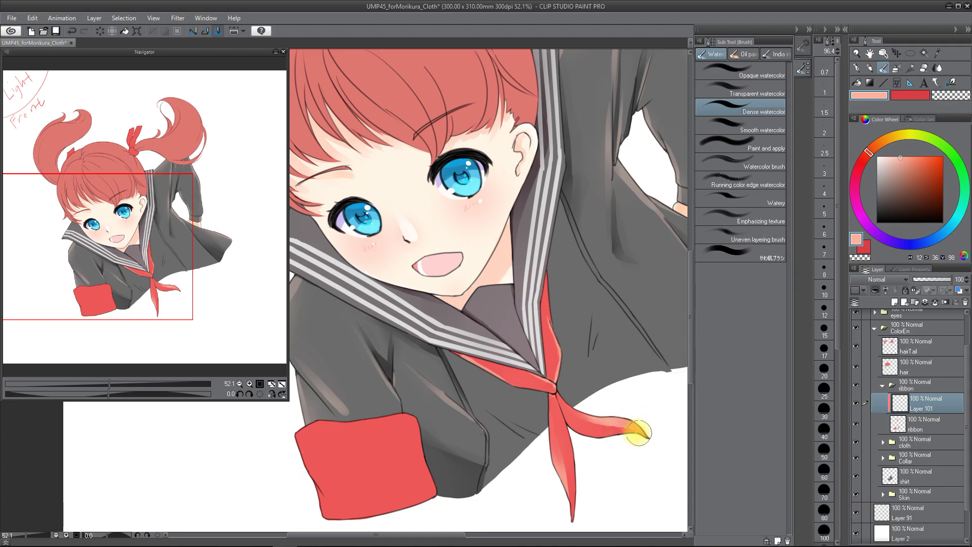
key("ctrl+z")
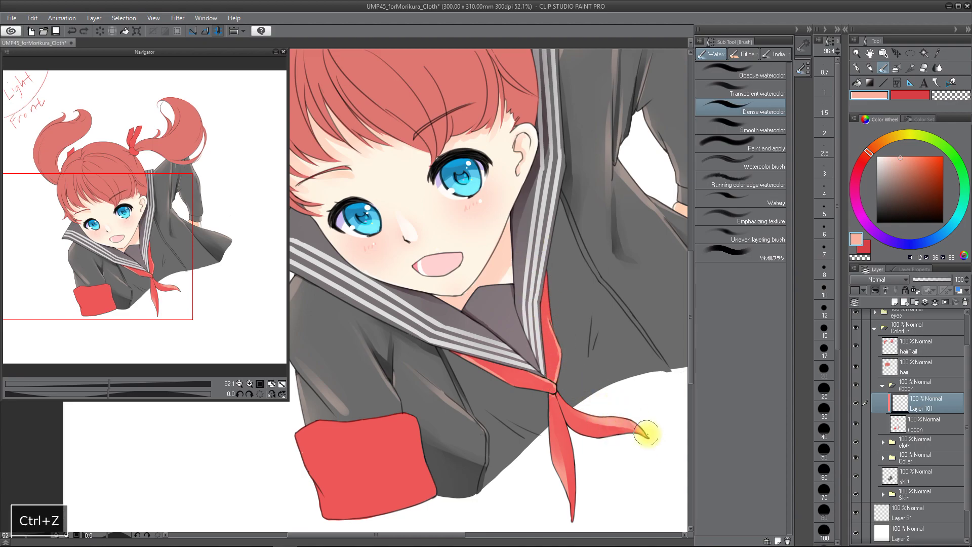
key("ctrl+z")
key("ctrl+z")
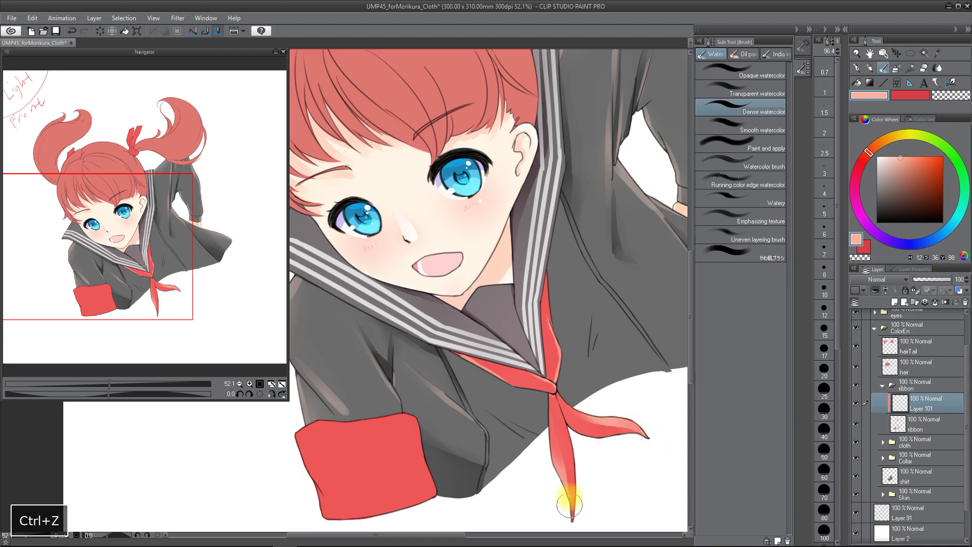
Touch up the salmon highlight along the neckerchief's lower tail, undoing the strokes that miss
key("ctrl+z")
mouse_move(569, 518)
left_mouse_down()
mouse_move(563, 465)
mouse_move(567, 481)
left_mouse_up()
mouse_move(566, 410)
left_mouse_down()
mouse_move(545, 416)
mouse_move(552, 427)
mouse_move(567, 399)
left_mouse_up()
scroll(526, 169, "up", 2)
key("ctrl+z")
key("ctrl+z")
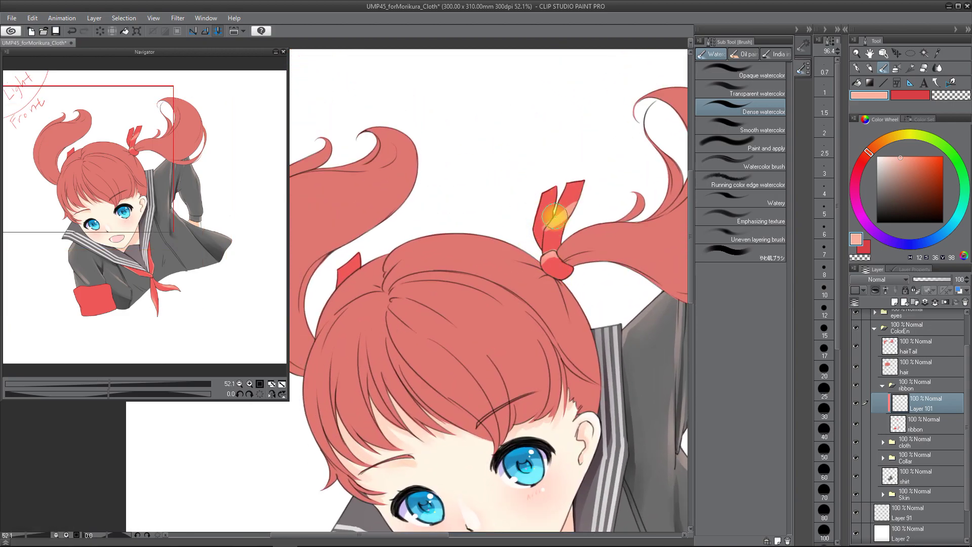
Paint salmon highlights on both hair ribbons with Dense watercolor and blend them into the red with the Transparent watercolor brush
mouse_move(577, 199)
left_mouse_down()
mouse_move(547, 222)
mouse_move(605, 242)
left_mouse_up()
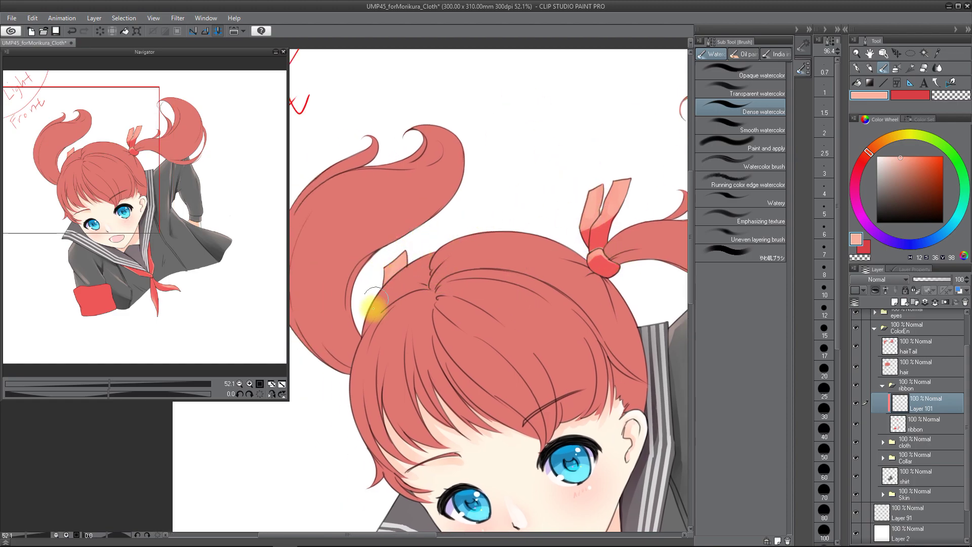
left_click_drag(576, 193, 553, 212)
key("b")
key("b")
key("b")
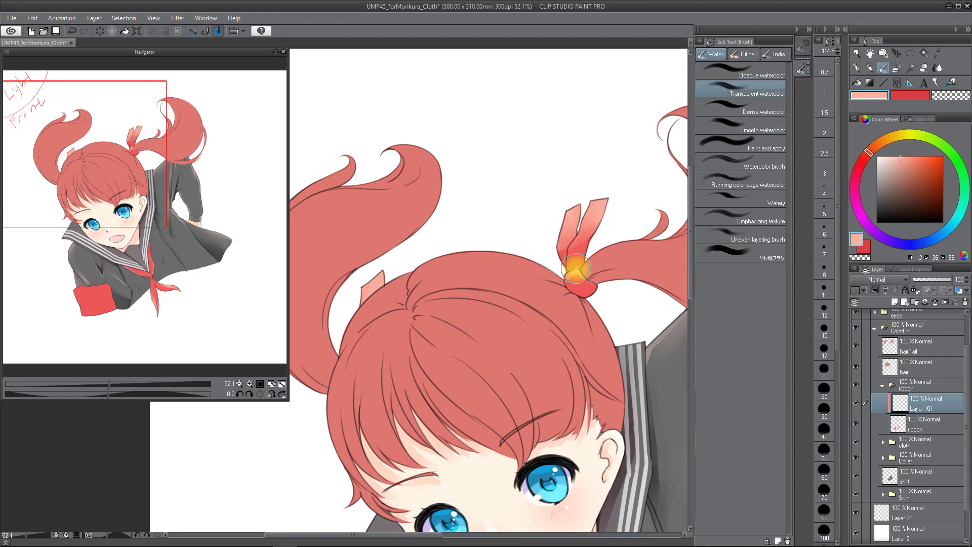
left_click_drag(551, 375, 570, 223)
Paint salmon edge highlights around the red armband with the Dense watercolor brush, undoing the strokes that miss
scroll(558, 332, "down", 2)
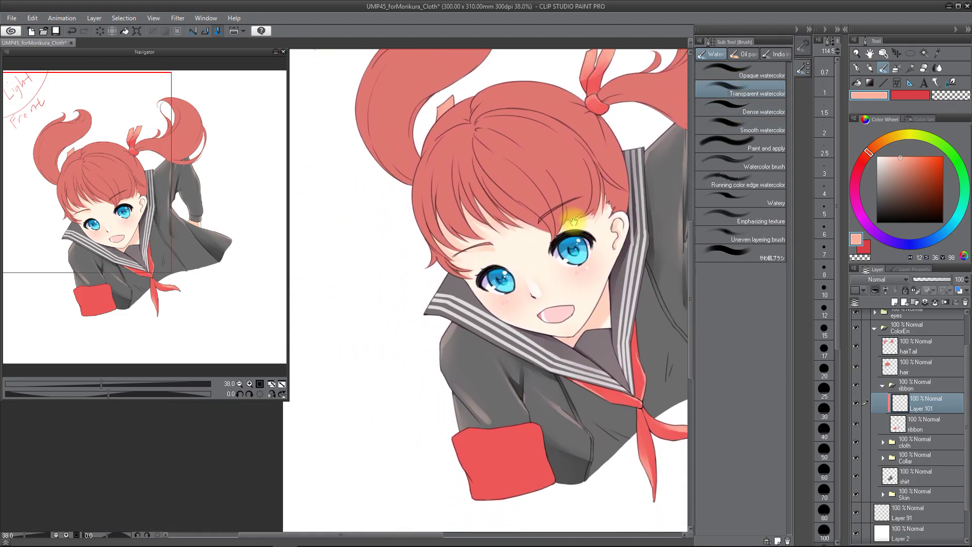
left_click(708, 103)
left_click_drag(515, 410, 505, 372)
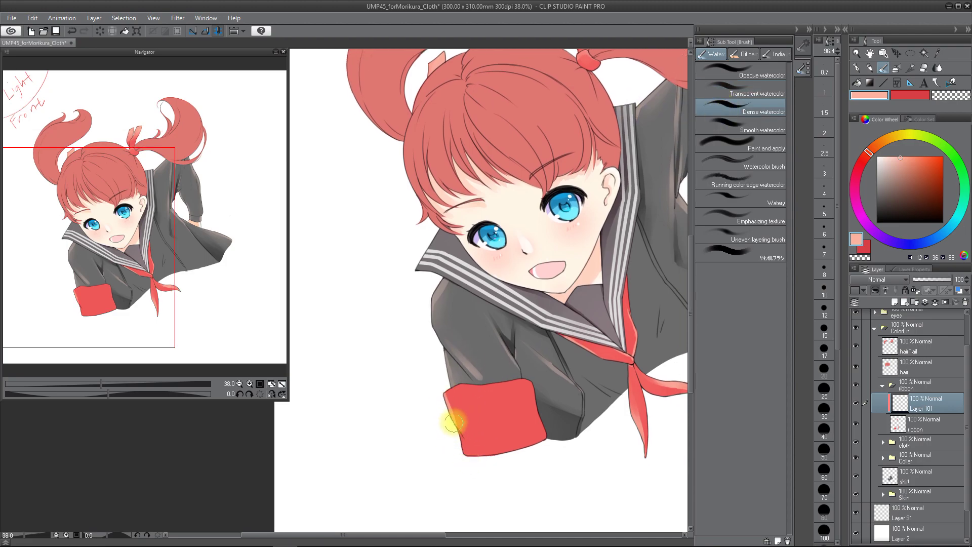
left_click_drag(467, 453, 462, 436)
mouse_move(531, 383)
left_mouse_down()
mouse_move(543, 432)
mouse_move(542, 420)
left_mouse_up()
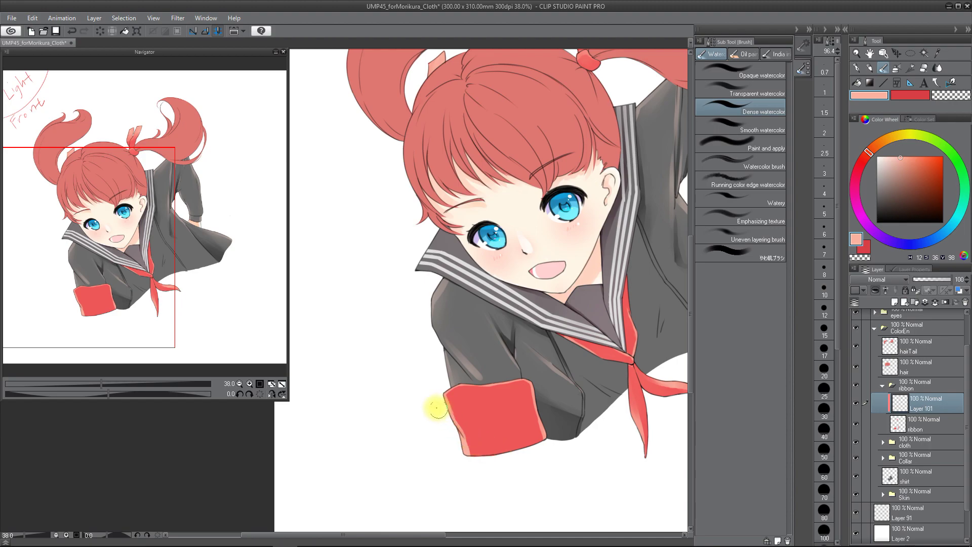
key("ctrl+z")
key("ctrl+z")
Add a diagonal highlight across the armband's lower half and soften it with the Transparent watercolor brush at size 161.4
mouse_move(463, 415)
left_mouse_down()
mouse_move(549, 433)
mouse_move(470, 418)
mouse_move(532, 436)
mouse_move(482, 425)
mouse_move(505, 433)
left_mouse_up()
key("ctrl+z")
left_click(750, 93)
key("ctrl+z")
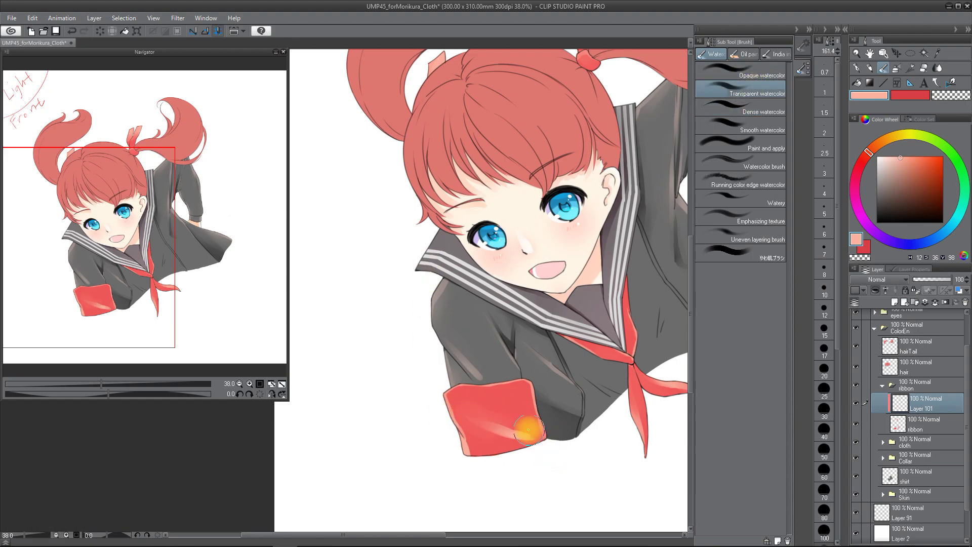
left_click(484, 407)
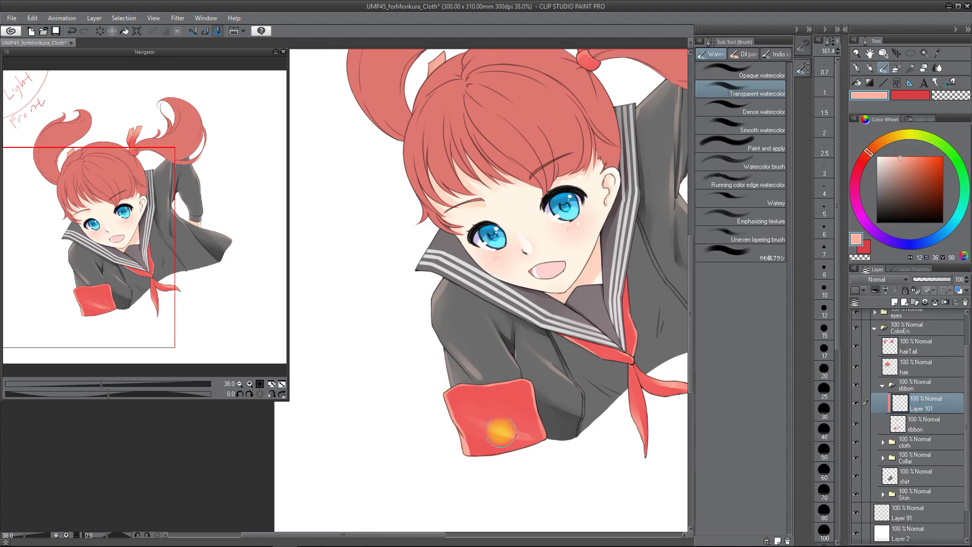
key("b")
key("b")
Add more Dense watercolor highlights to the armband's folds and edges, blending them with Transparent watercolor at size 106.7
left_click(741, 107)
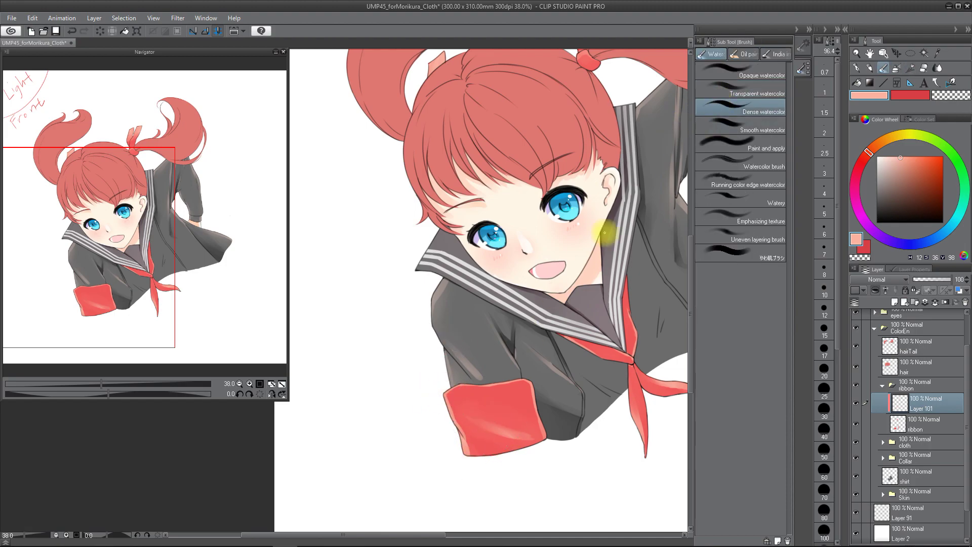
key("ctrl+z")
left_click_drag(525, 440, 457, 388)
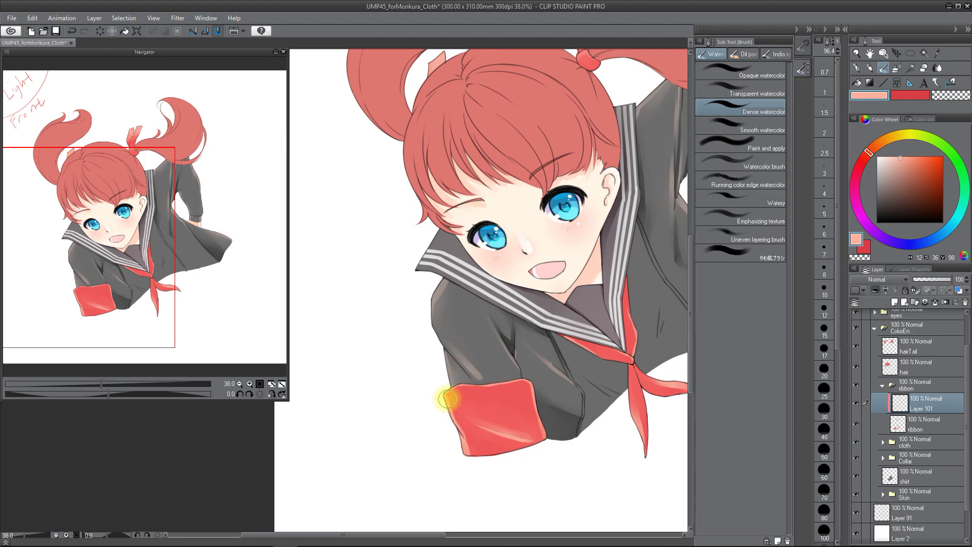
left_click_drag(537, 401, 531, 401)
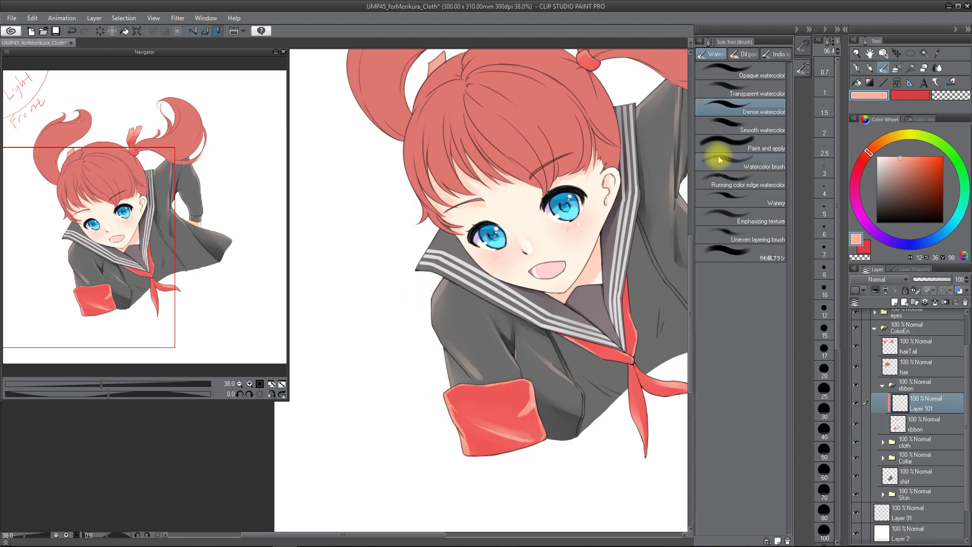
left_click(749, 90)
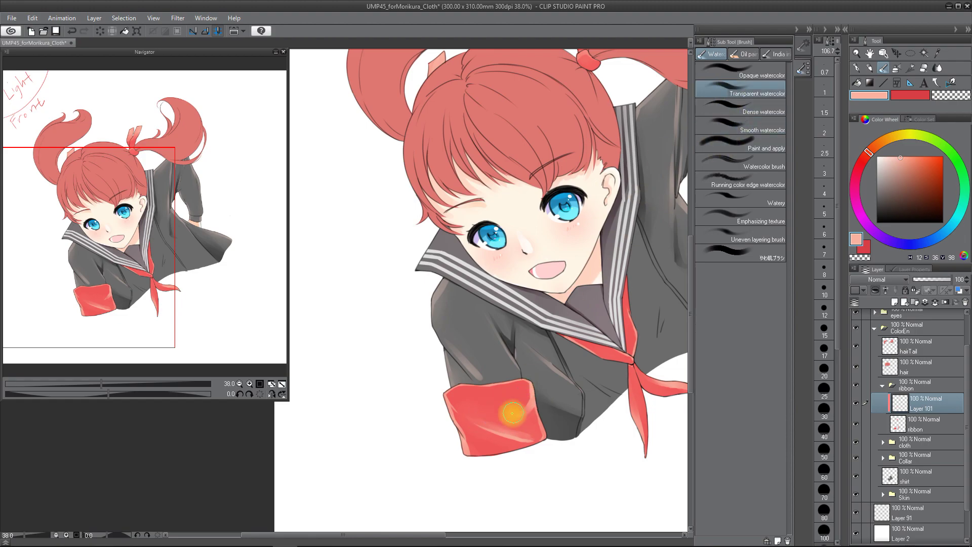
key("space")
left_click_drag(531, 444, 507, 414)
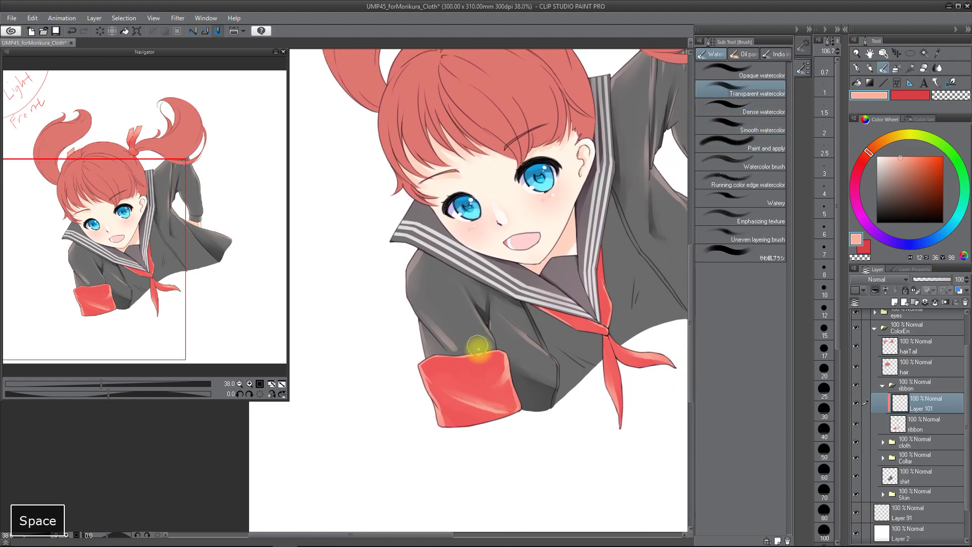
Paint a small fold highlight near the armband's inner edge, blend it with Transparent watercolor and trim it with the Soft eraser
left_click(736, 110)
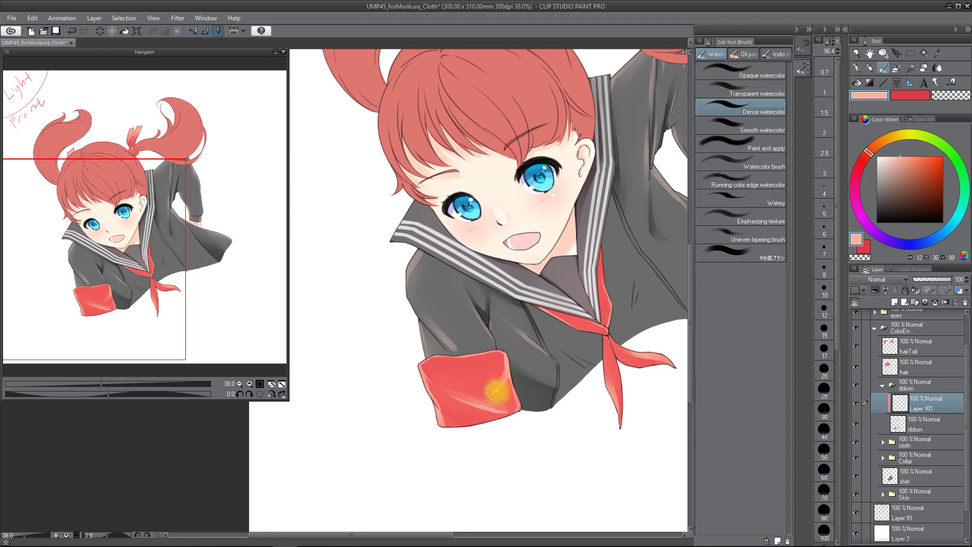
key("space")
scroll(531, 415, "down", 2)
scroll(539, 411, "up", 2)
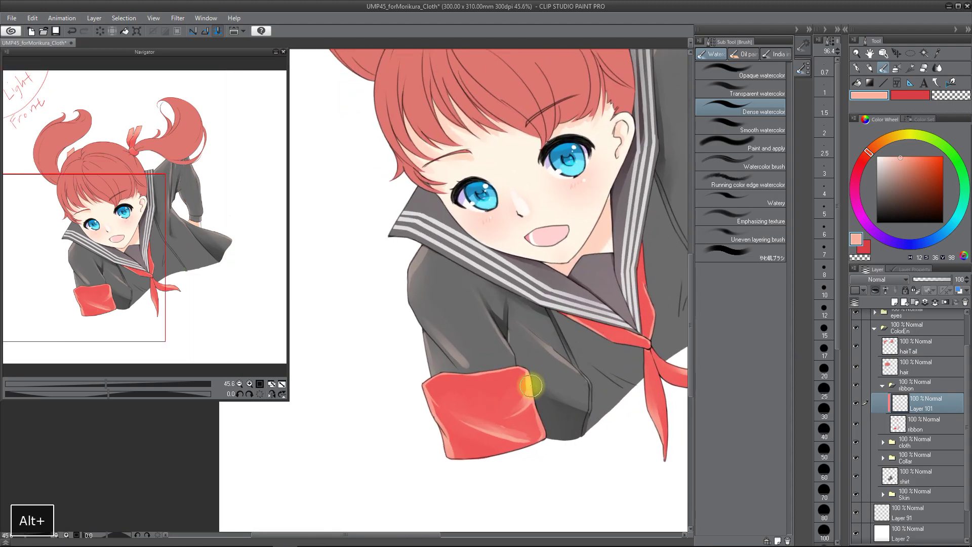
key("space")
left_click_drag(527, 397, 523, 391)
left_click(729, 90)
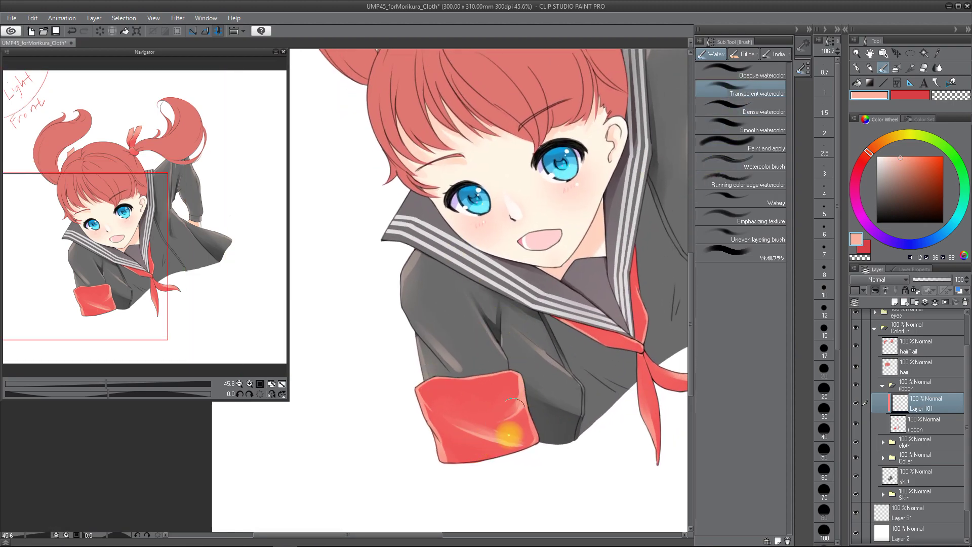
mouse_move(504, 405)
left_mouse_down()
mouse_move(445, 412)
mouse_move(503, 439)
mouse_move(471, 387)
left_mouse_up()
key("e")
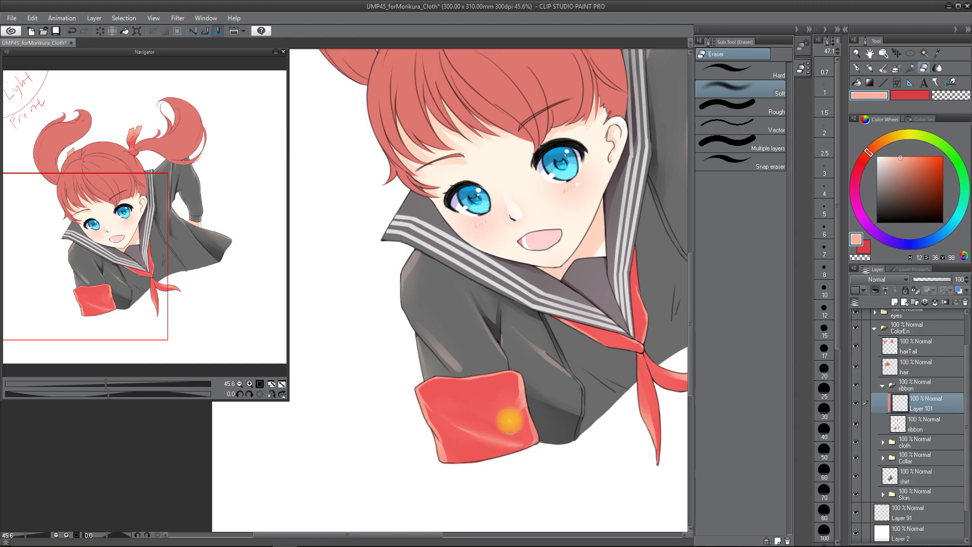
key("space")
left_click_drag(503, 405, 514, 363)
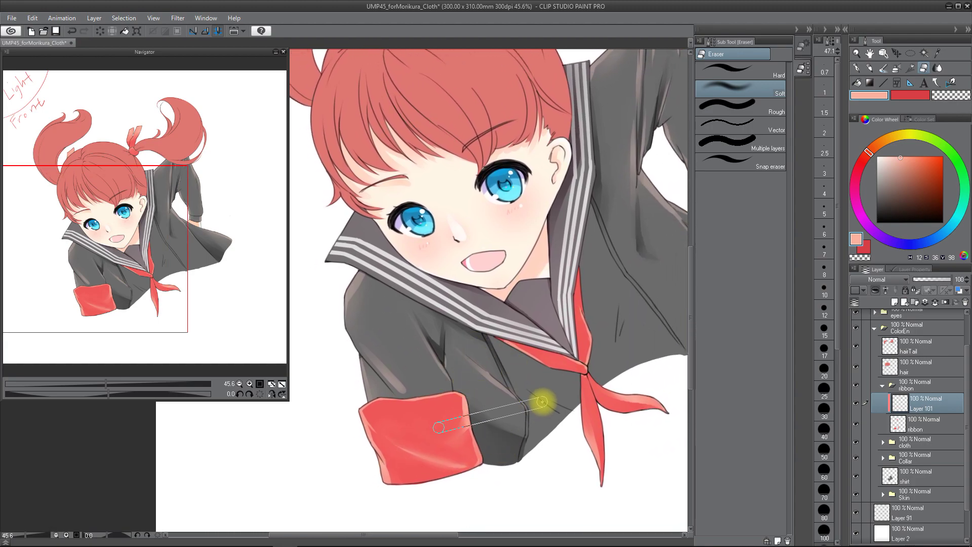
Add a layer above the ribbon highlights and set up the Mapping pen at size 100 in near-white (H 12, S 6, V 100)
key("a")
key("space")
left_click_drag(456, 399, 486, 376)
key("q")
left_click(747, 96)
left_click_drag(413, 392, 429, 444)
key("ctrl+z")
left_click(880, 156)
Outline a block letter U and a second letter cut off by the edge on the armband, undoing the misplaced stroke
mouse_move(412, 390)
left_mouse_down()
mouse_move(428, 451)
mouse_move(423, 427)
mouse_move(458, 438)
left_mouse_up()
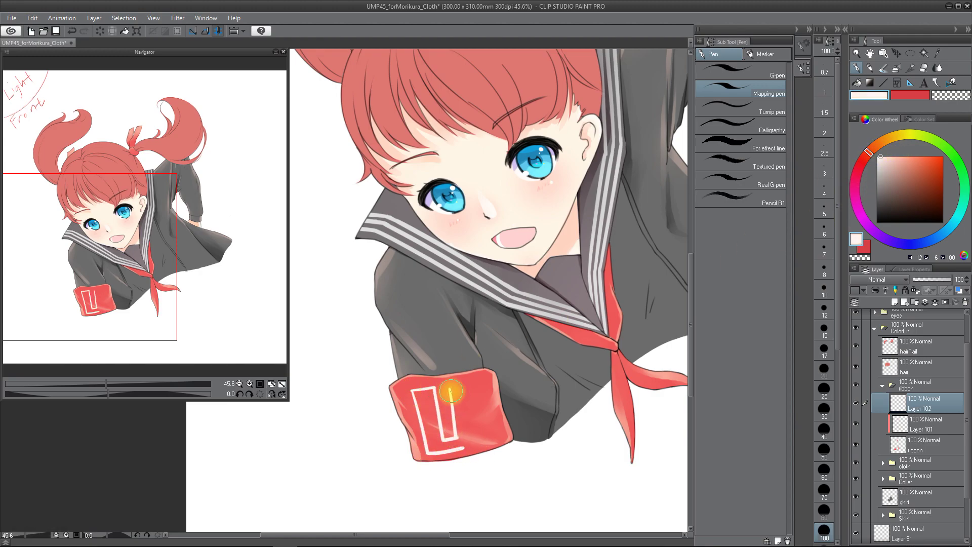
key("ctrl+z")
mouse_move(452, 382)
left_mouse_down()
mouse_move(472, 440)
mouse_move(455, 438)
mouse_move(486, 388)
mouse_move(473, 383)
mouse_move(481, 440)
mouse_move(479, 379)
mouse_move(495, 376)
mouse_move(503, 423)
mouse_move(494, 423)
mouse_move(501, 386)
left_mouse_up()
Fill both armband letters with near-white and erase the overflow past the armband's edge with the Hard eraser
key("g")
left_click(485, 416)
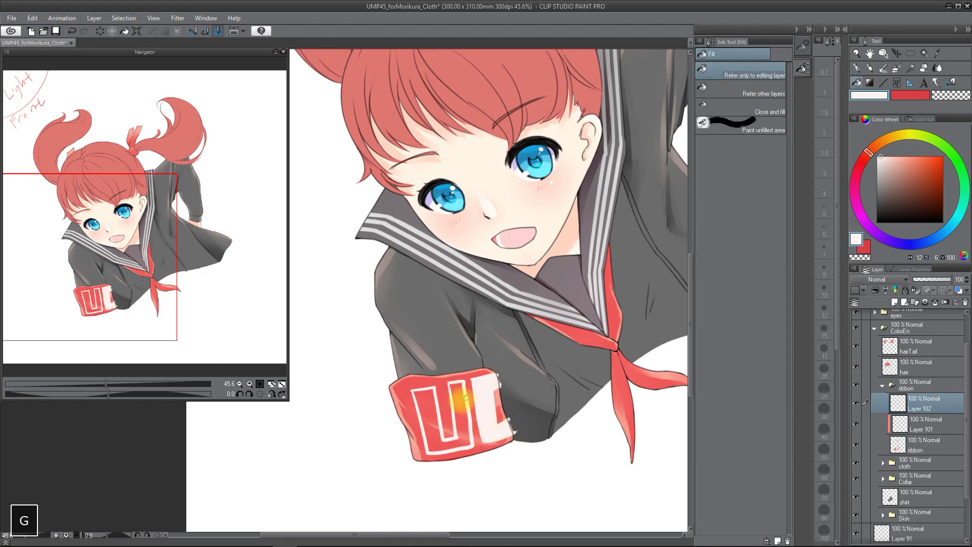
left_click(462, 403)
key("e")
left_click_drag(499, 377, 513, 429)
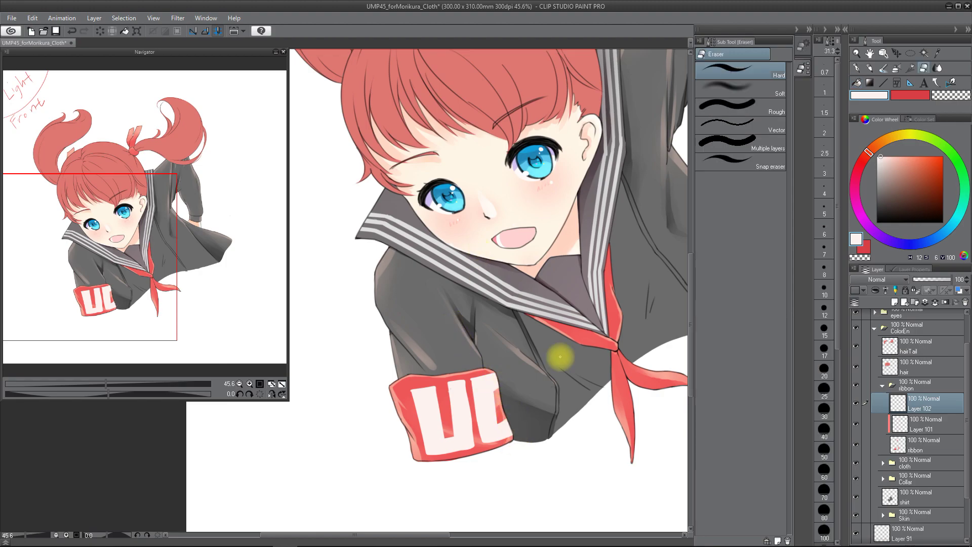
Lock the lettering layer's transparent pixels and tint the letters with sampled salmon (H 9, S 40, V 97) using the Soft airbrush at size 263
left_click(895, 290)
key("b")
left_click_drag(428, 419, 420, 417)
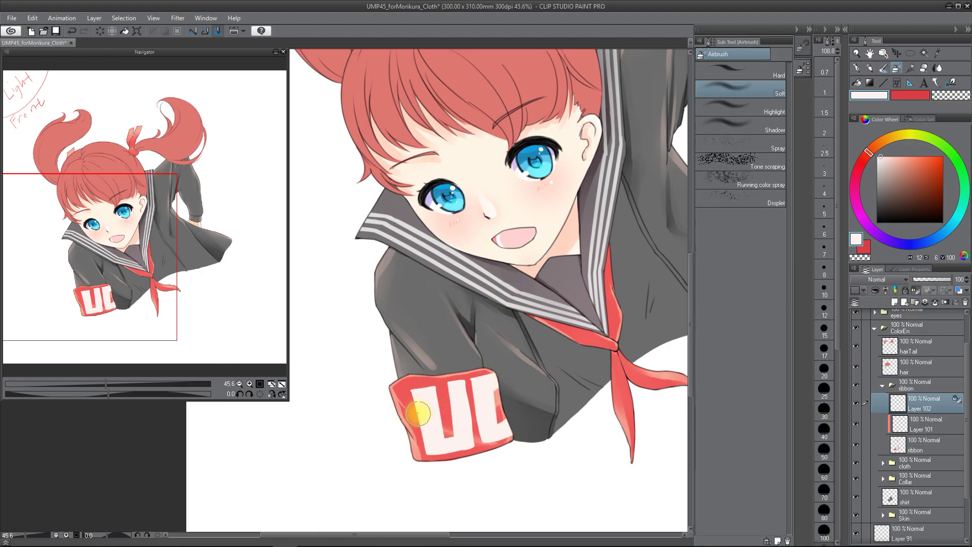
left_click(415, 447, "alt")
mouse_move(412, 369)
left_mouse_down()
mouse_move(425, 432)
mouse_move(506, 445)
left_mouse_up()
left_click_drag(499, 379, 524, 451)
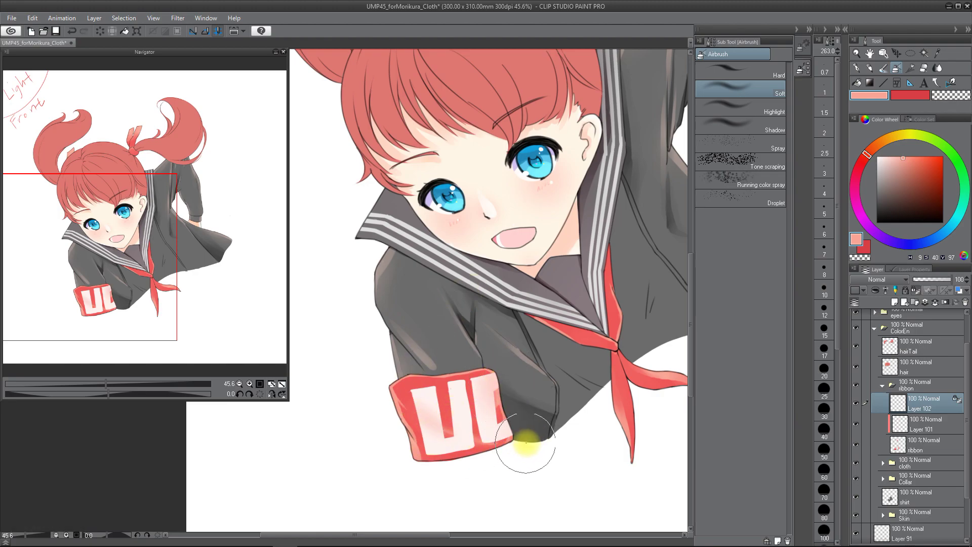
left_click_drag(532, 413, 486, 412)
left_click_drag(555, 399, 503, 412)
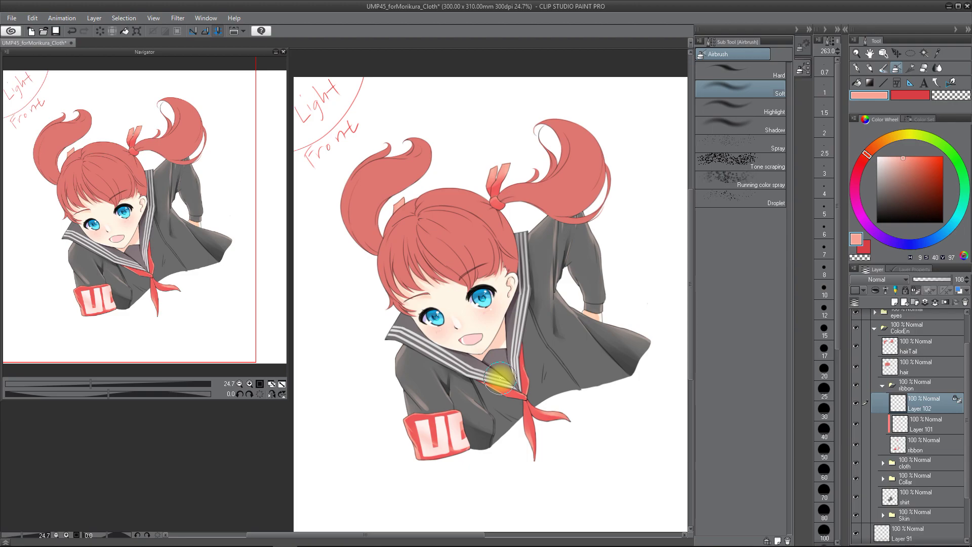
Collapse the ribbon folder, then put the shirt layer into its own folder named Shirt
left_click(887, 384)
left_click(913, 446)
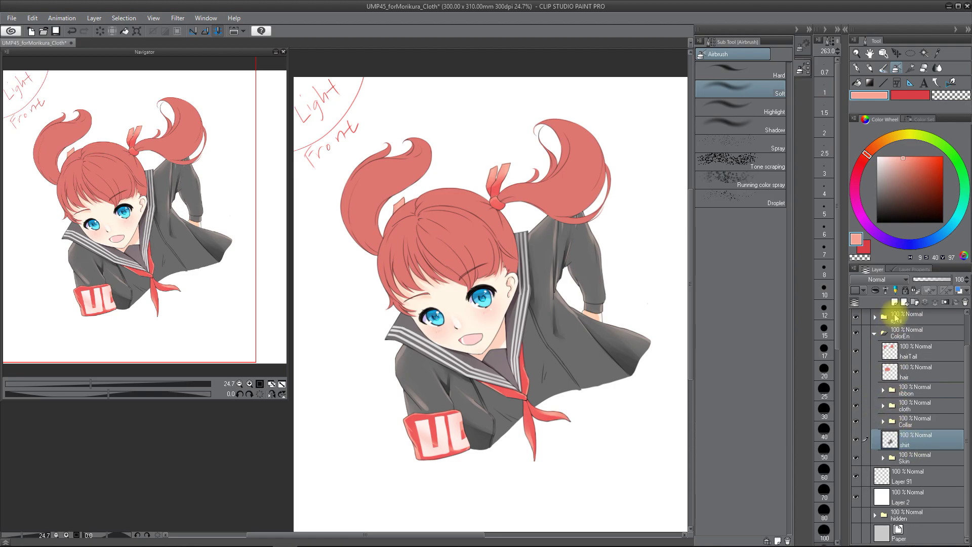
key("ctrl+g")
double_click(919, 437)
type("s")
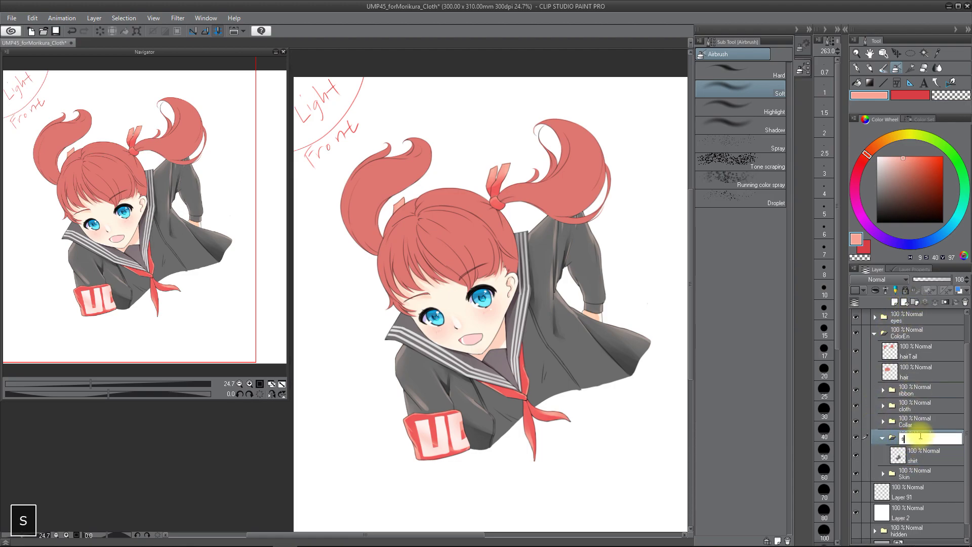
key("BackSpace")
type("Shirt")
key("Return")
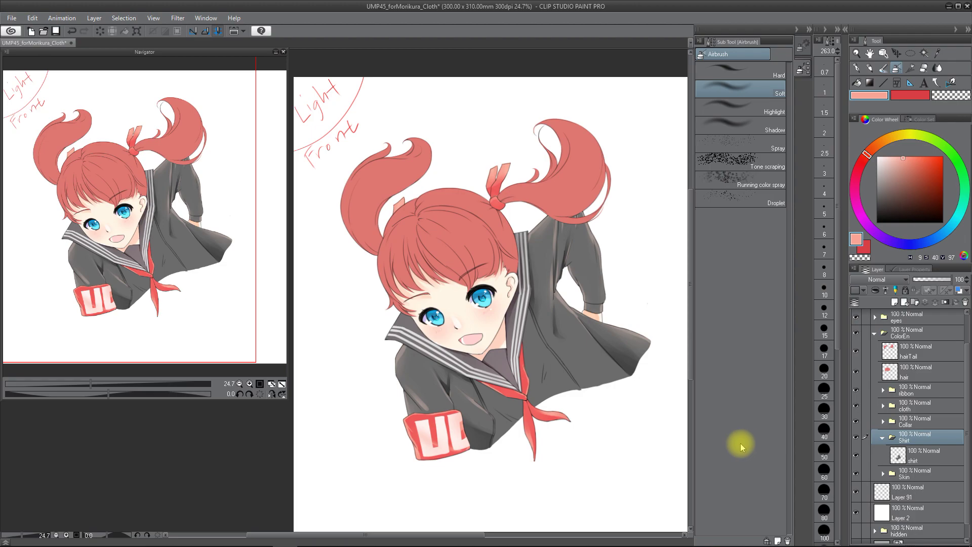
Add a layer clipped to the shirt base and sample a light grey (H 17, S 11, V 62) from the coat's highlights
key("a")
left_click(573, 367, "alt")
left_click_drag(542, 424, 571, 410)
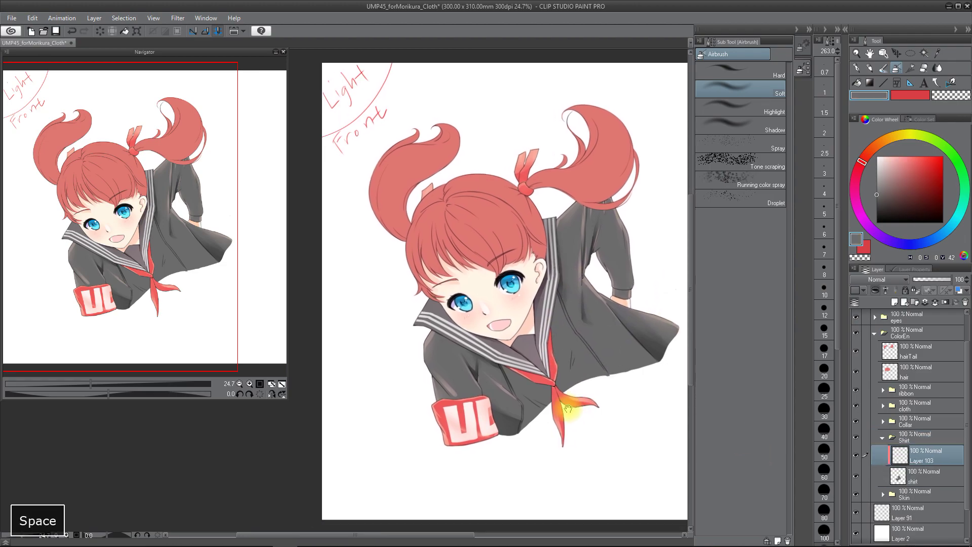
scroll(570, 410, "up", 2)
left_click(608, 243, "alt")
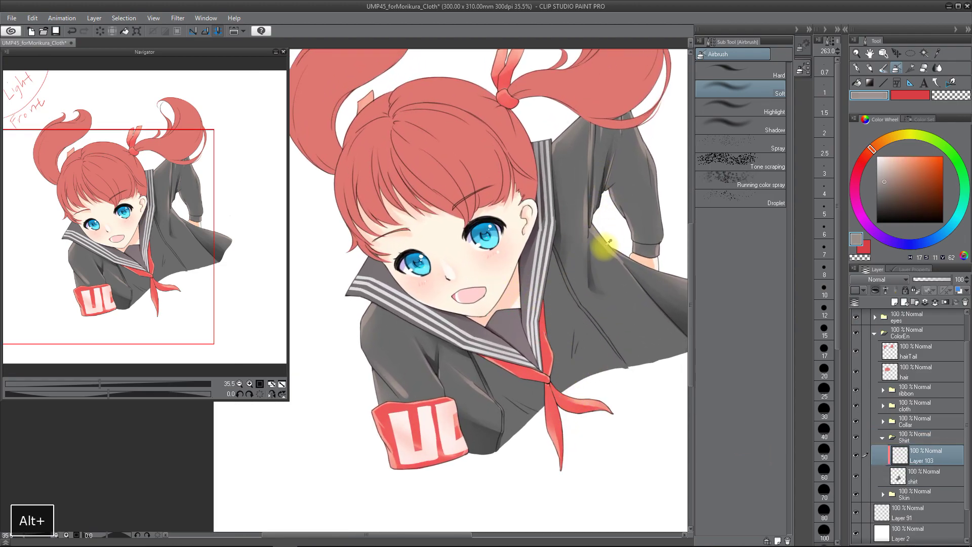
Sample a warm light grey (H 15, S 12, V 63) from the coat and choose the Dense watercolor brush
left_click(860, 164)
left_click(888, 180)
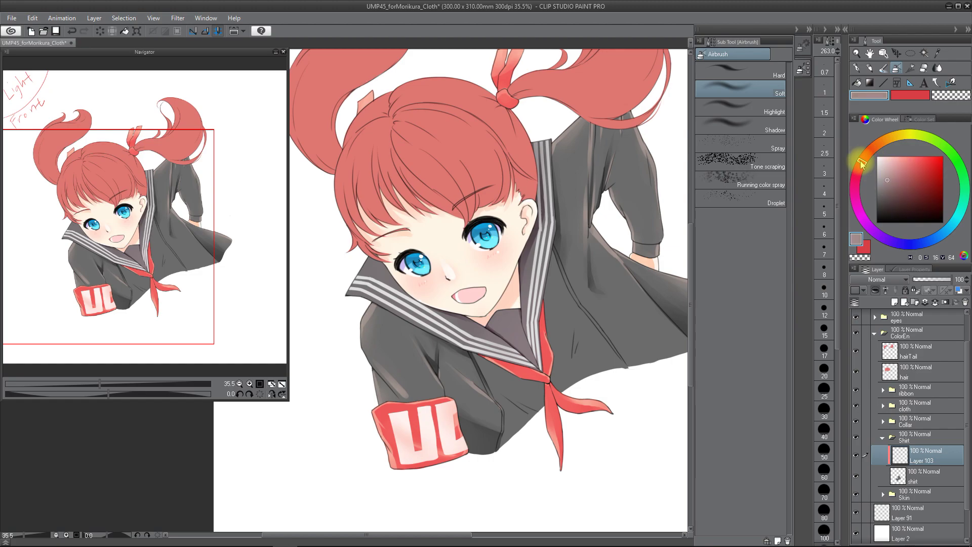
left_click(600, 238, "alt")
key("b")
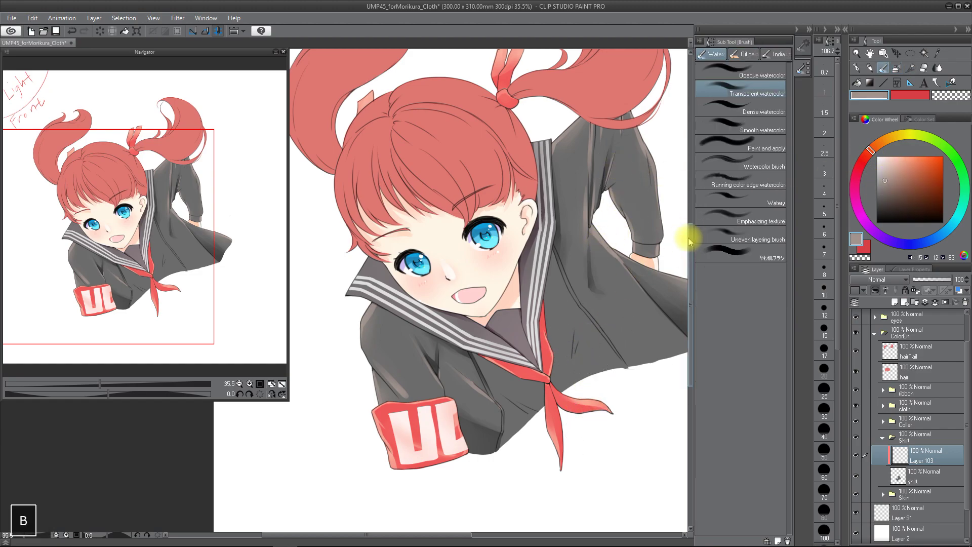
left_click(740, 107)
left_click_drag(575, 330, 569, 364)
key("ctrl+z")
left_click_drag(576, 329, 571, 371)
key("ctrl+z")
key("ctrl+z")
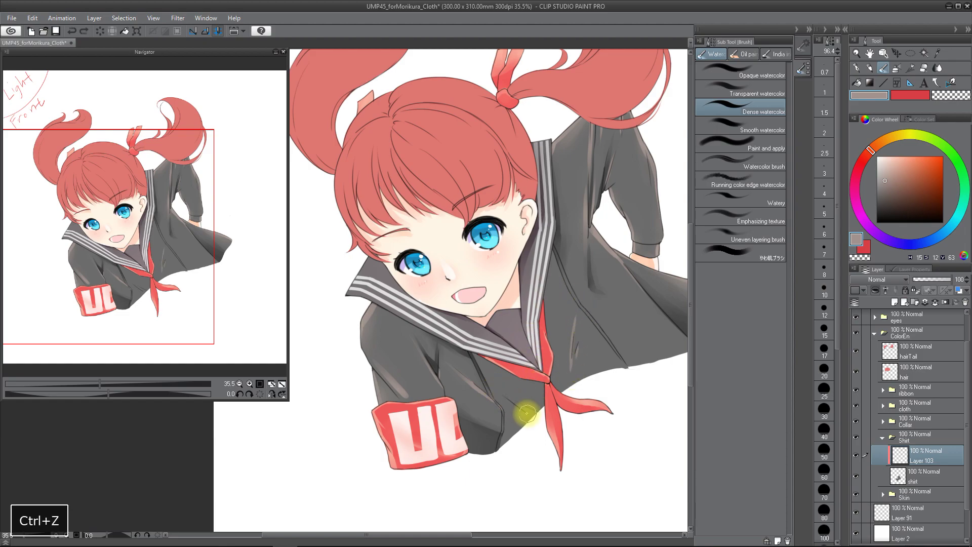
Add another layer clipped to the shirt and set its blending mode to Multiply
key("a")
left_click(889, 279)
left_click(862, 26)
Paint shadows on the shirt along the open coat edge and beside the sleeve with Dense watercolor, undoing stray strokes
key("ctrl+z")
left_click_drag(543, 310, 557, 239)
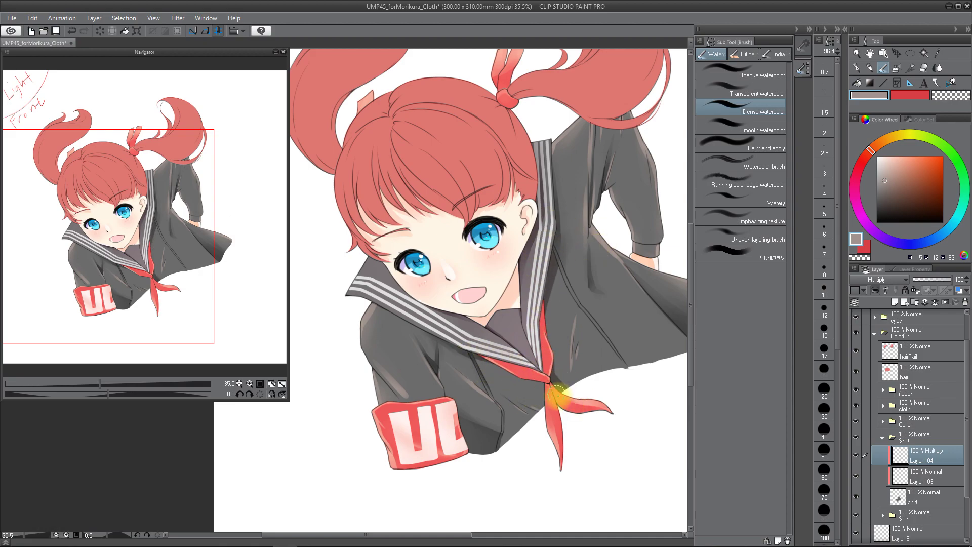
key("ctrl+z")
left_click_drag(583, 309, 573, 383)
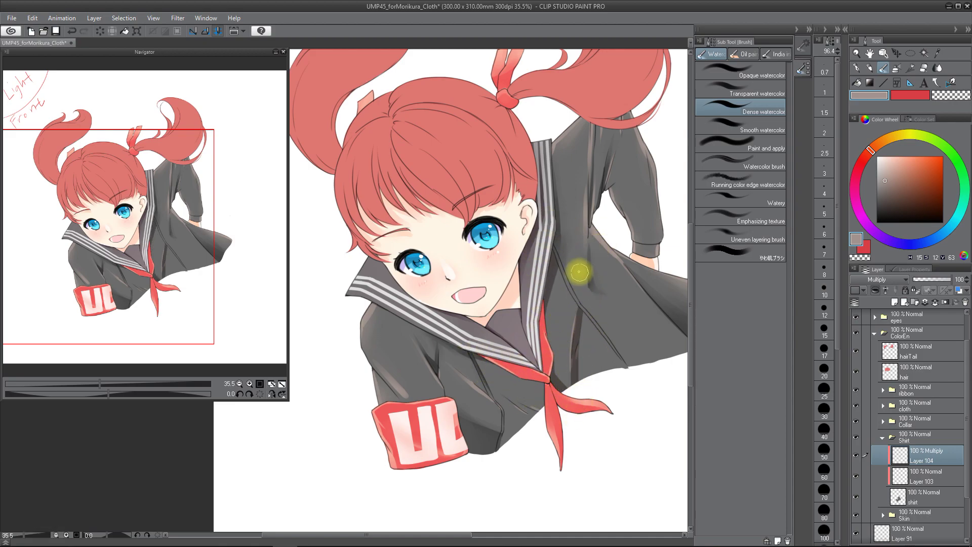
mouse_move(582, 309)
left_mouse_down()
mouse_move(647, 388)
mouse_move(610, 365)
mouse_move(620, 385)
left_mouse_up()
key("ctrl+z")
mouse_move(577, 341)
left_mouse_down()
mouse_move(593, 338)
mouse_move(618, 370)
mouse_move(574, 380)
mouse_move(569, 324)
left_mouse_up()
key("ctrl+z")
left_click_drag(569, 380, 586, 336)
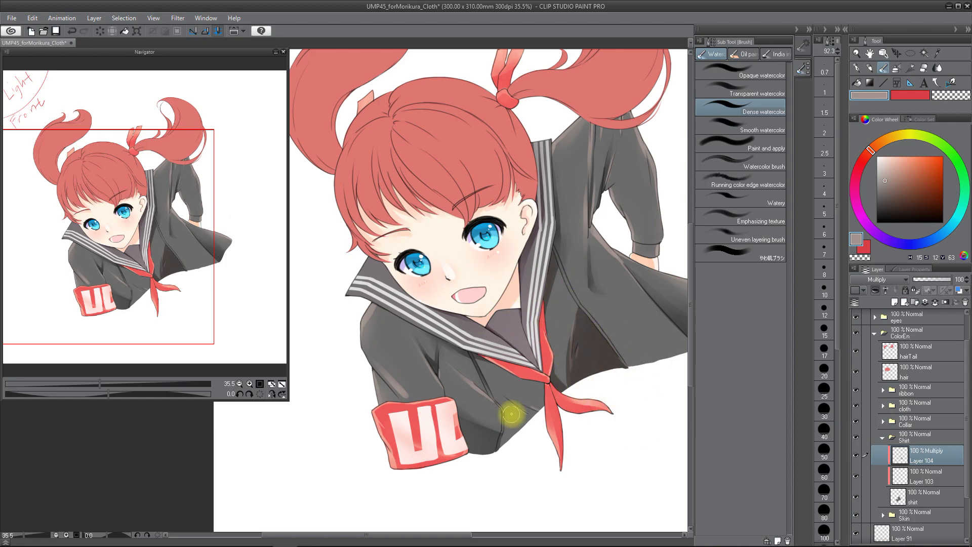
mouse_move(495, 395)
left_mouse_down()
mouse_move(503, 413)
mouse_move(540, 434)
left_mouse_up()
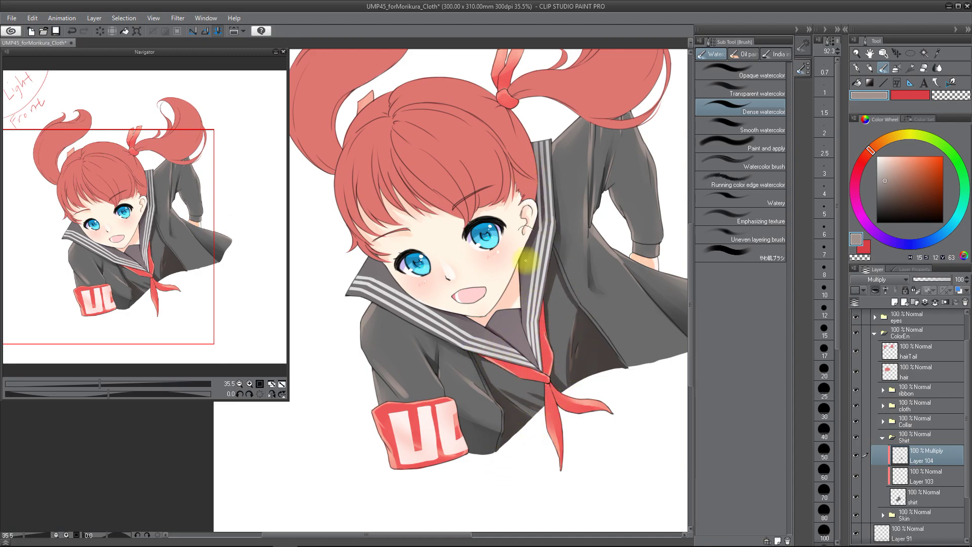
Soften the shirt shadows on both sides of the ribbon using Transparent watercolor at sizes 247.1 and 138.7
left_click(739, 93)
left_click_drag(578, 377, 581, 340, "ctrl+alt")
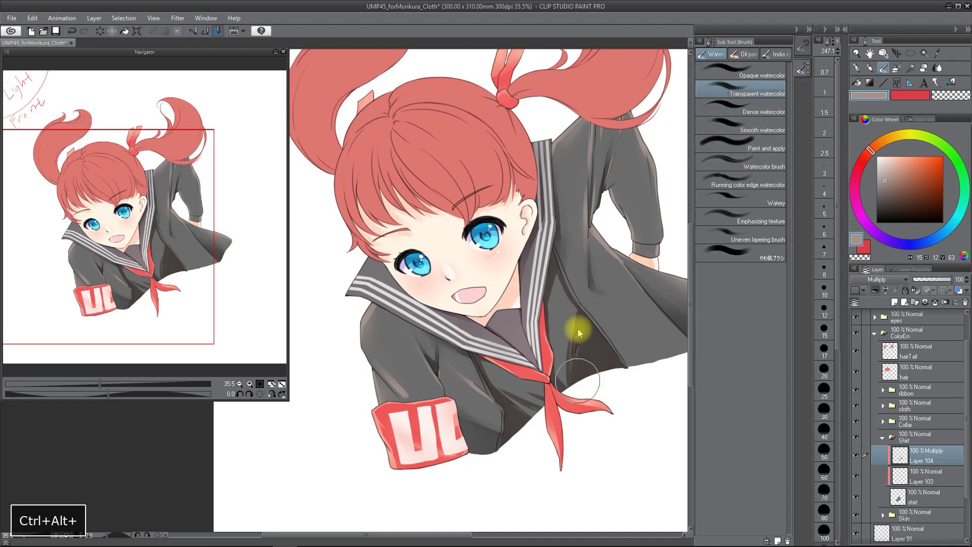
key("ctrl+z")
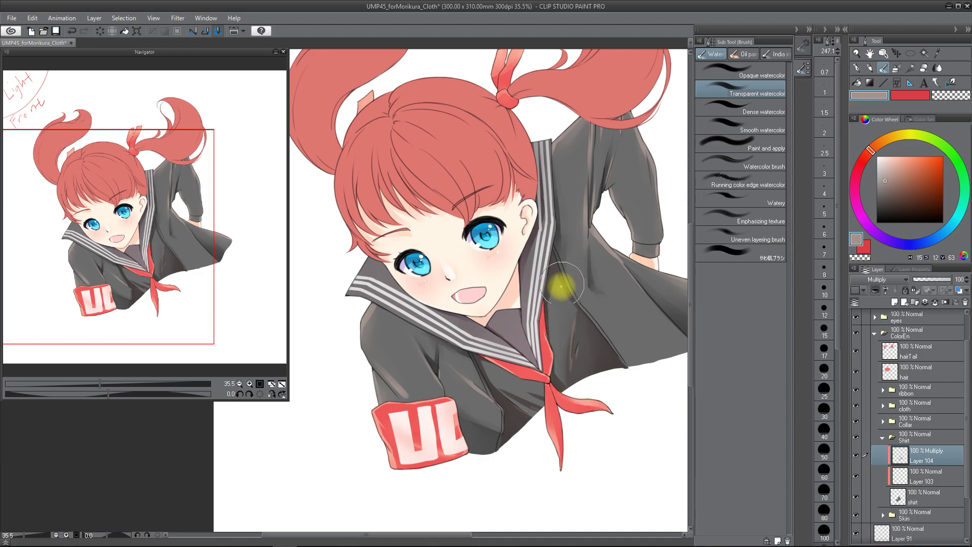
left_click_drag(535, 398, 515, 392, "ctrl+alt")
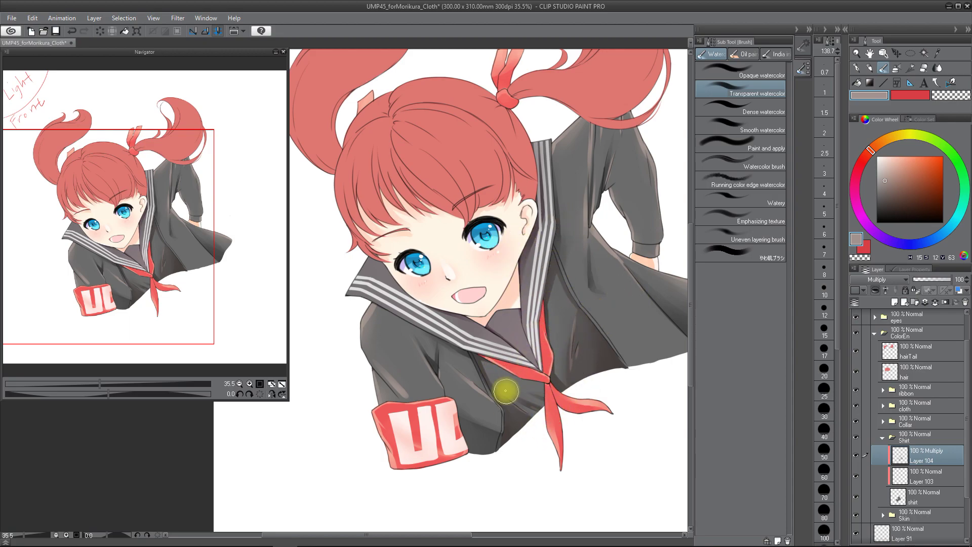
Add a second Multiply layer clipped to the shirt and ready the Dense watercolor brush at size 33.9
key("ctrl+shift+n")
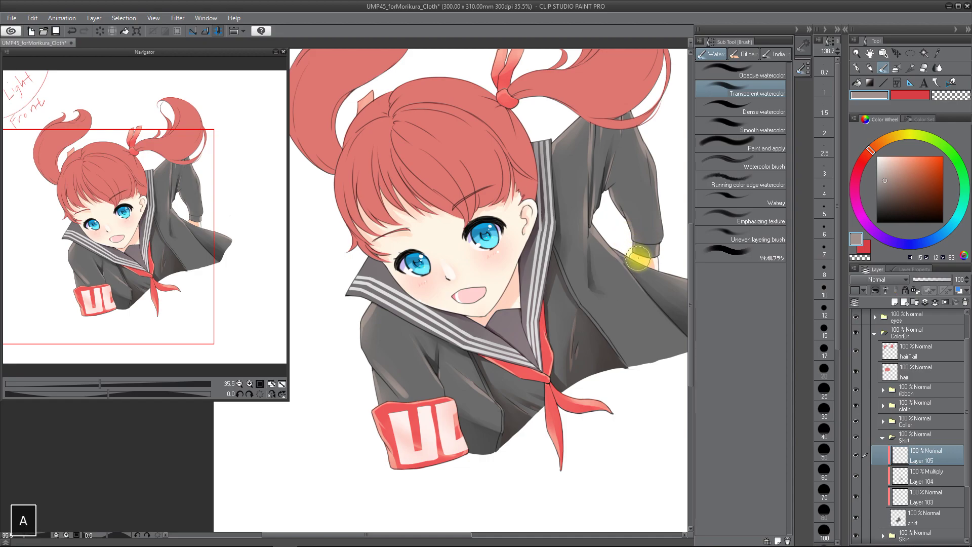
left_click(736, 112)
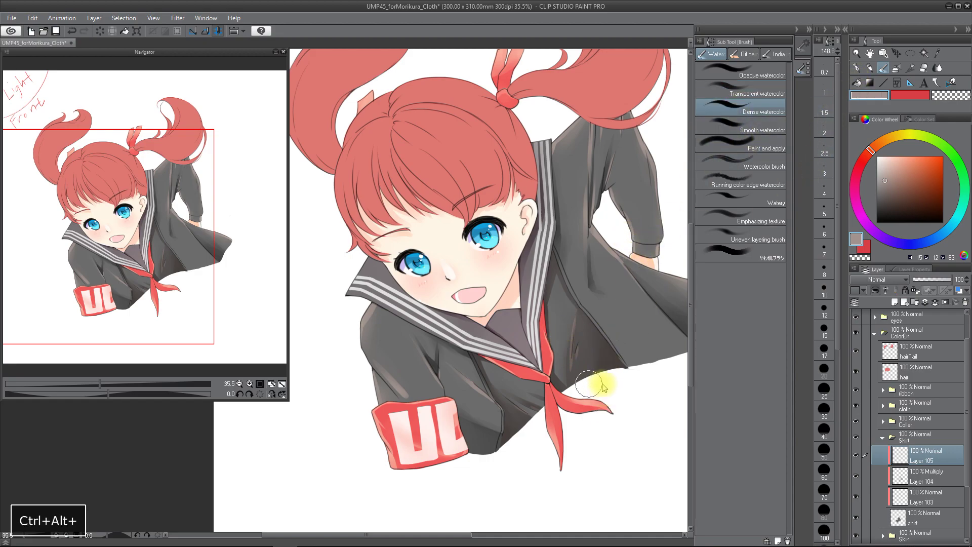
key("ctrl+z")
left_click(881, 279)
left_click(860, 29)
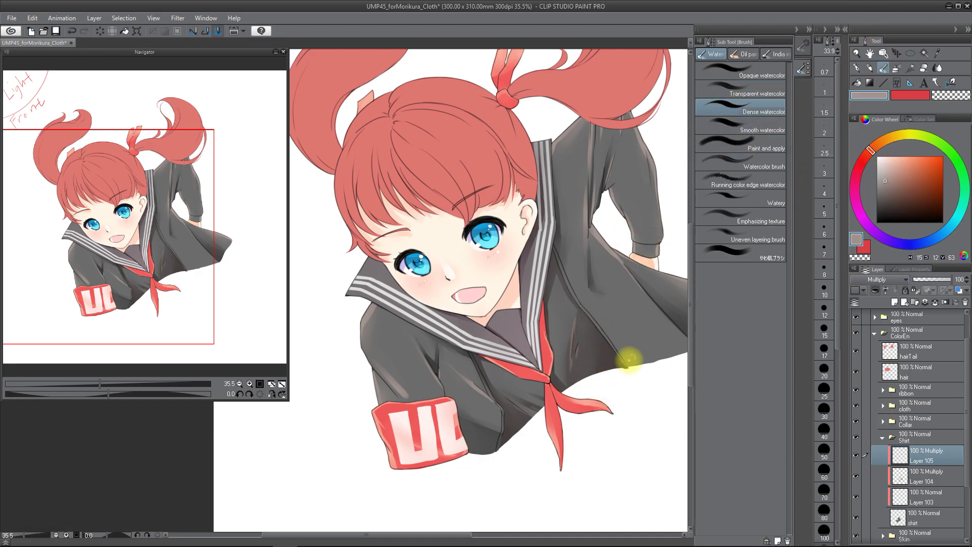
Paint darker fold and edge shadows on the shirt around the ribbon with Dense watercolor, undoing unwanted strokes
key("ctrl+z")
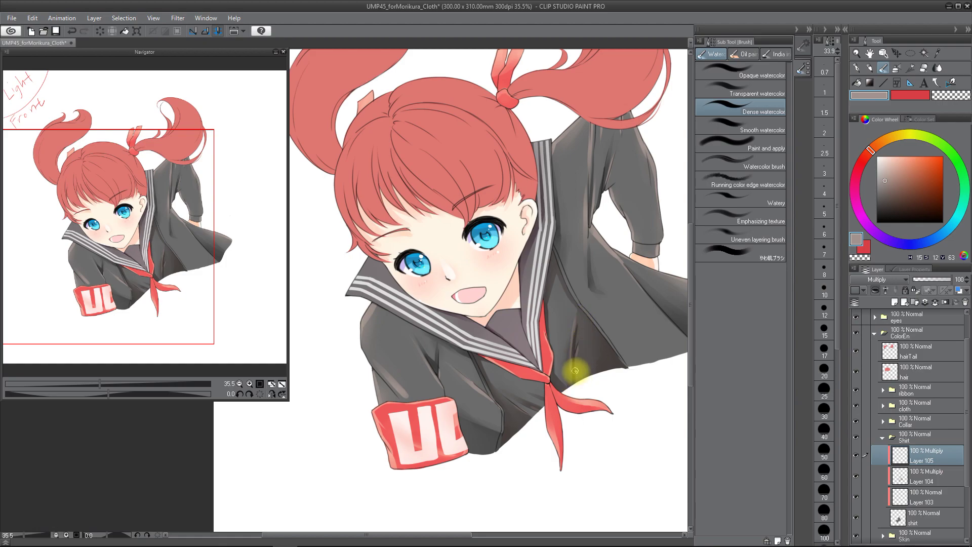
key("ctrl+z")
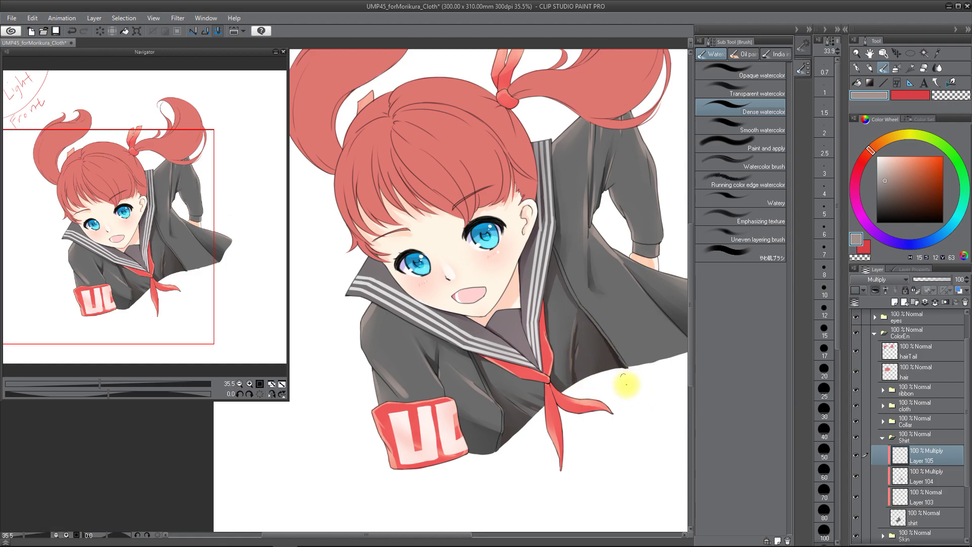
key("ctrl+z")
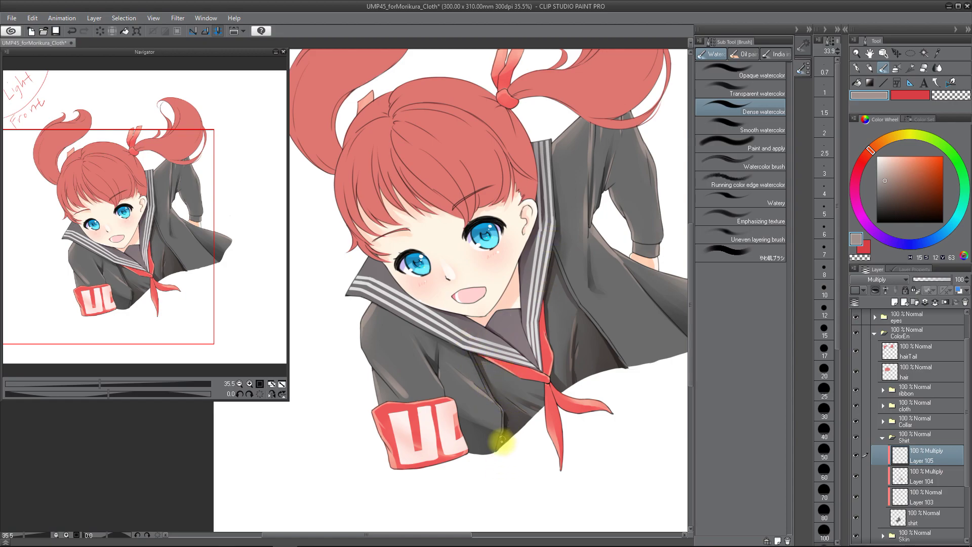
key("ctrl+z")
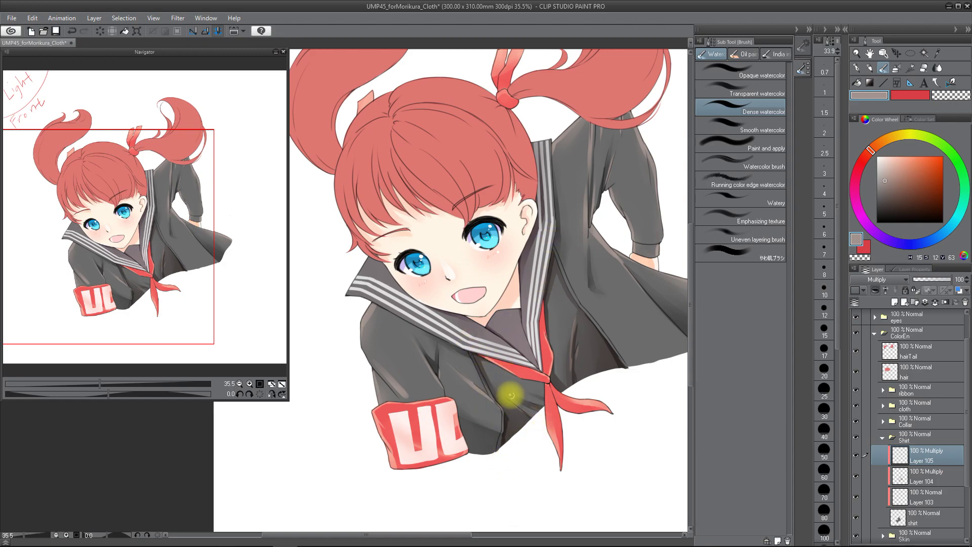
key("ctrl+z")
key("ctrl+z")
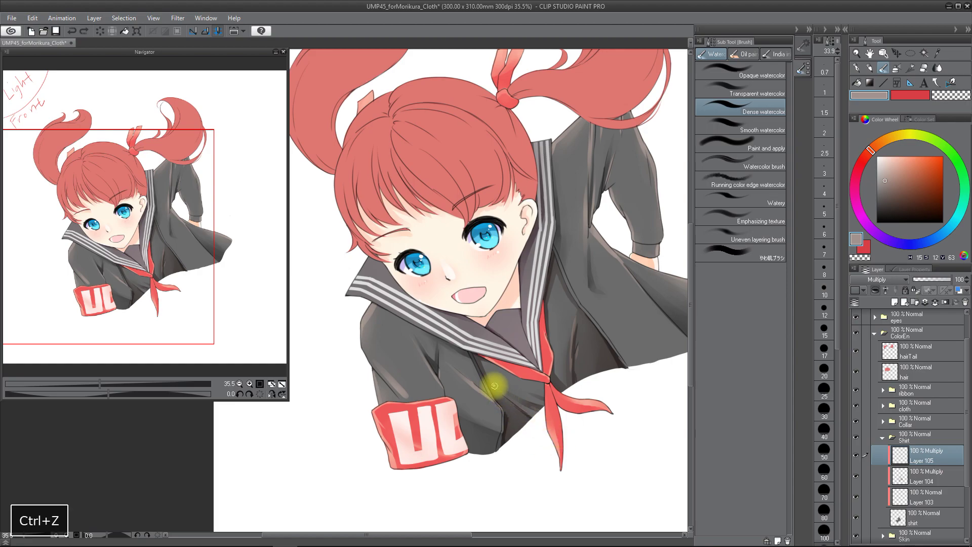
key("ctrl+z")
key("ctrl+z")
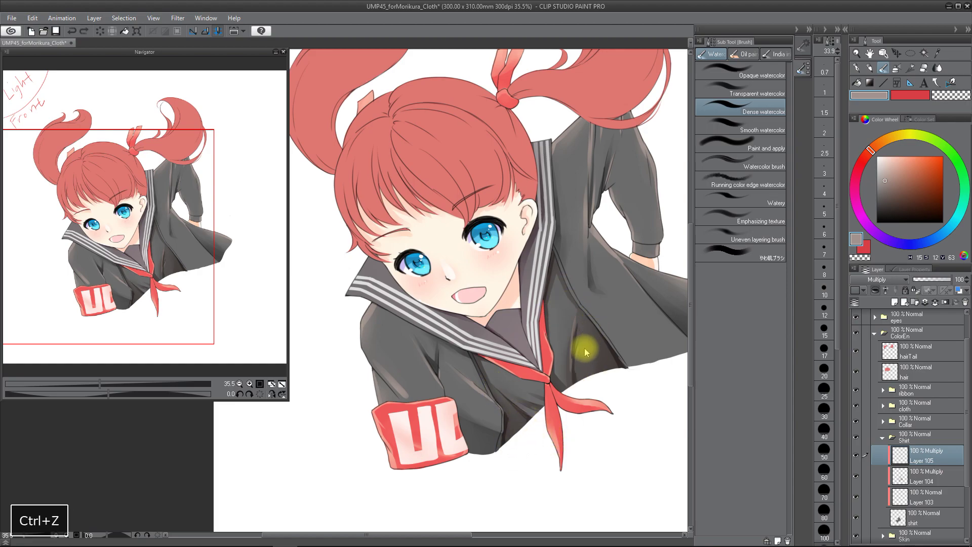
key("ctrl+z")
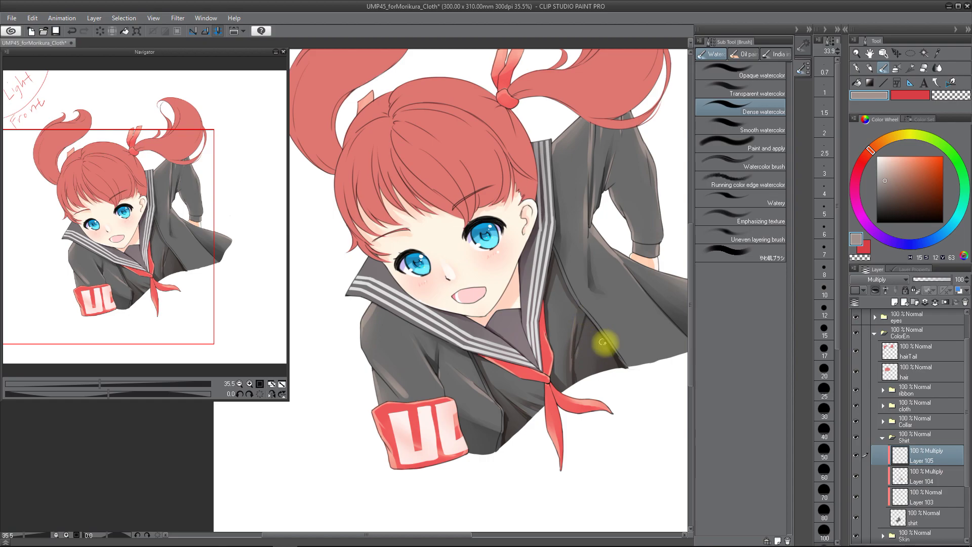
Blend the darker shirt shadows beside the coat edge with Transparent watercolor at size 102
key("b")
left_click(740, 90)
left_click_drag(586, 354, 577, 354)
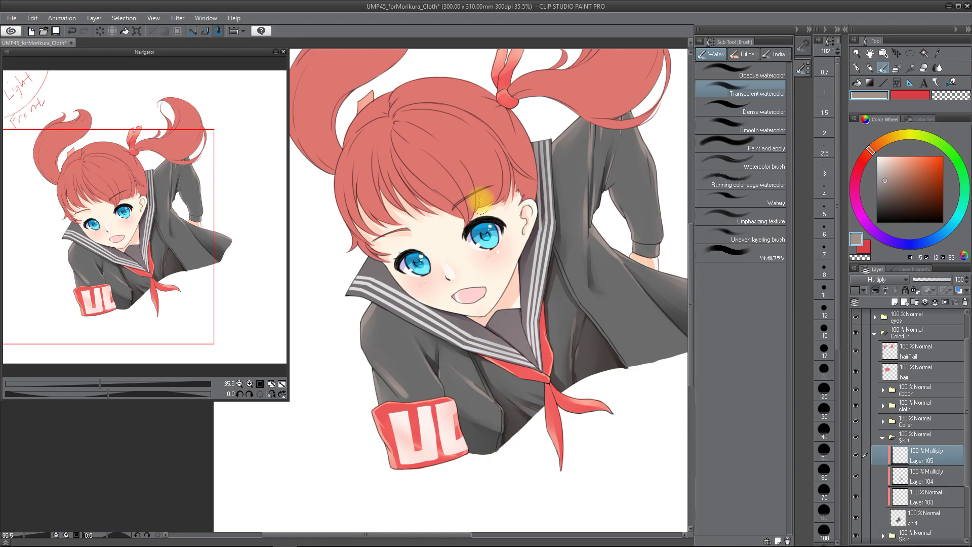
Collapse the Shirt folder in the layer stack
key("5")
scroll(540, 362, "down", 3)
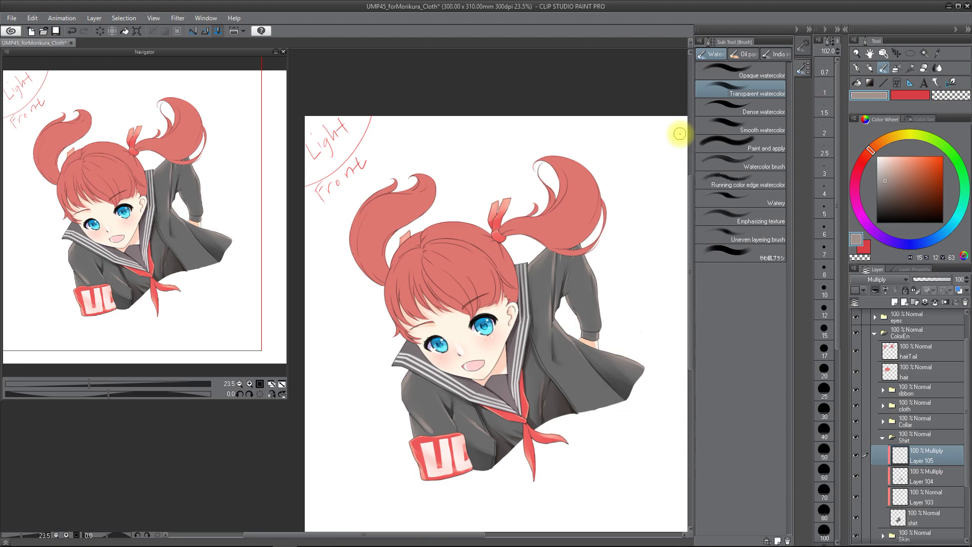
left_click(882, 437)
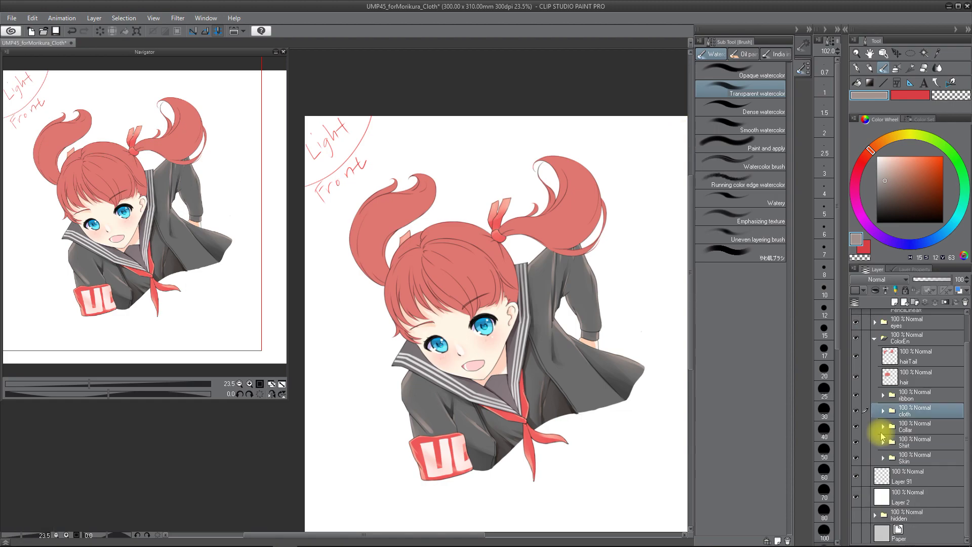